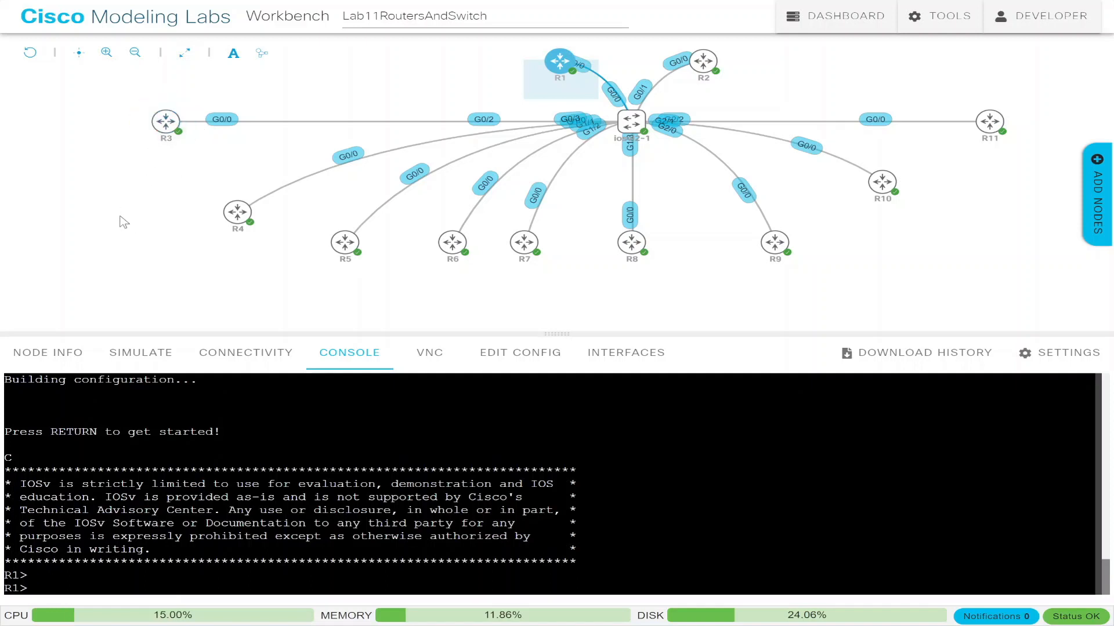
Step: Bring up the command prompt in R1's console and enlarge the console area
{"action": "left_click", "coordinate": [270, 436]}
{"action": "key", "text": "Return"}
{"action": "key", "text": "Return"}
{"action": "key", "text": "Return"}
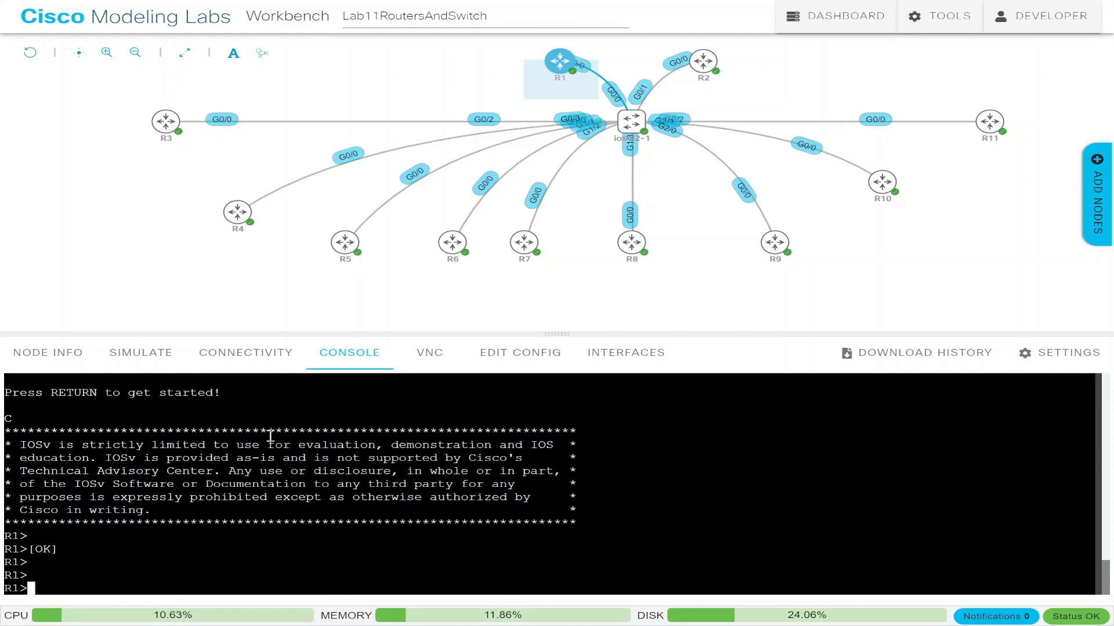
{"action": "left_click", "coordinate": [558, 347]}
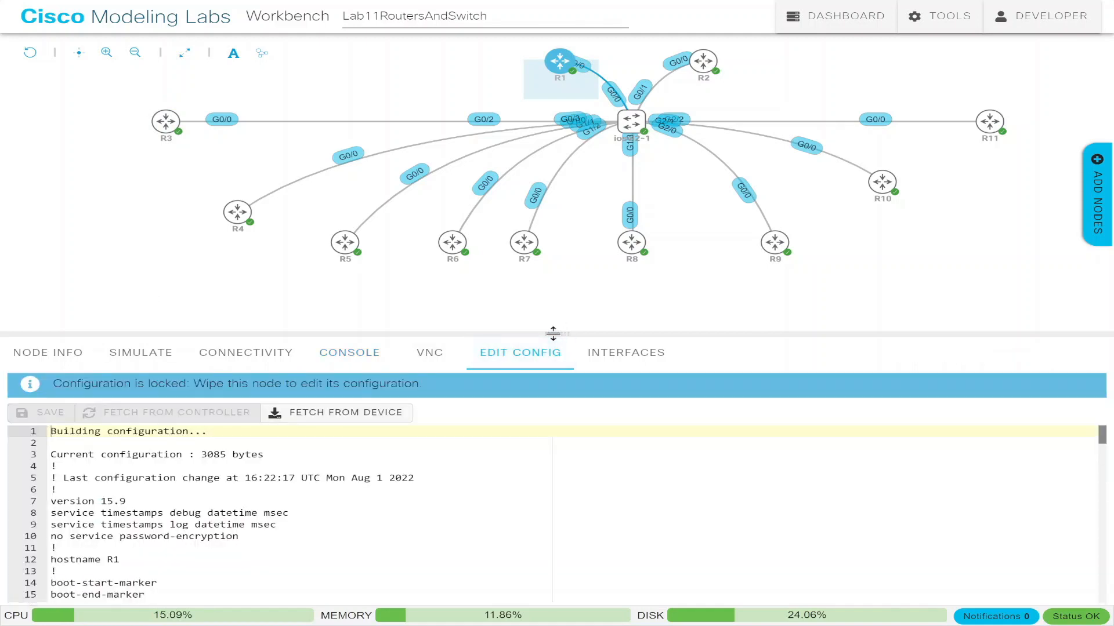
{"action": "left_click", "coordinate": [348, 353]}
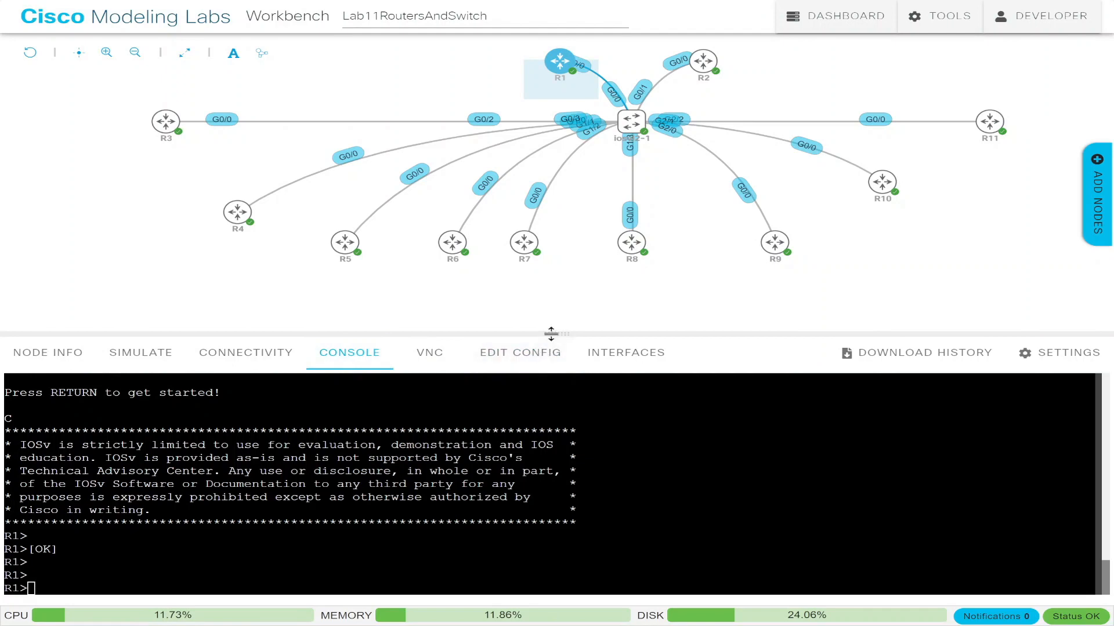
{"action": "left_click_drag", "start_coordinate": [551, 333], "coordinate": [551, 280]}
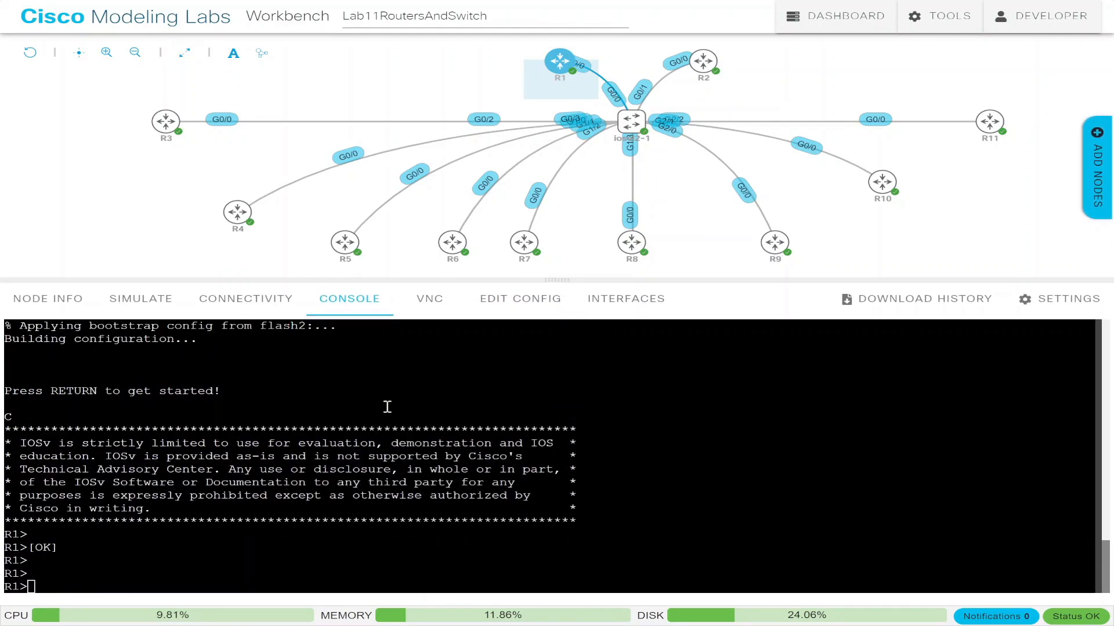
{"action": "left_click", "coordinate": [186, 542]}
{"action": "key", "text": "Return"}
{"action": "key", "text": "Return"}
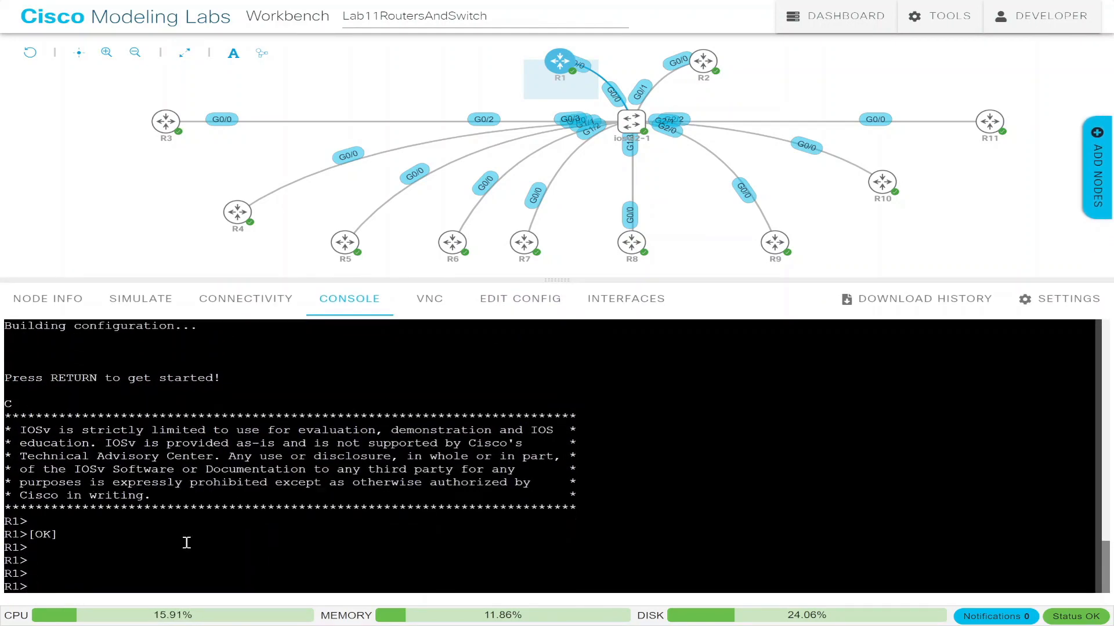
{"action": "type", "text": "rn"}
{"action": "key", "text": "Return"}
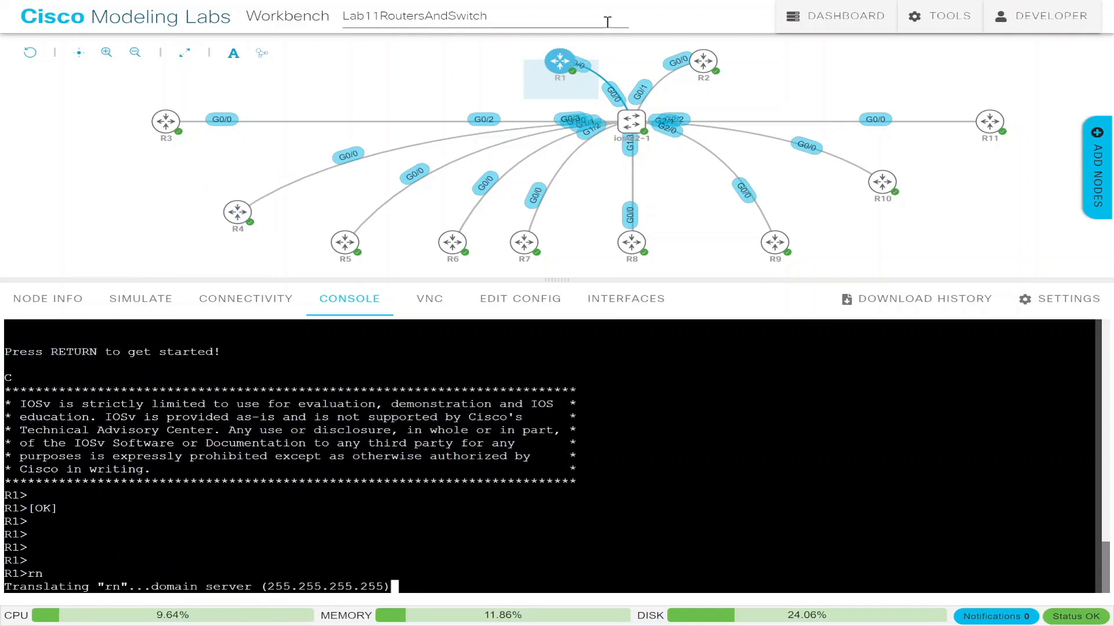
Step: Open the console of router R2 and enter privileged EXEC mode
{"action": "left_click", "coordinate": [728, 58]}
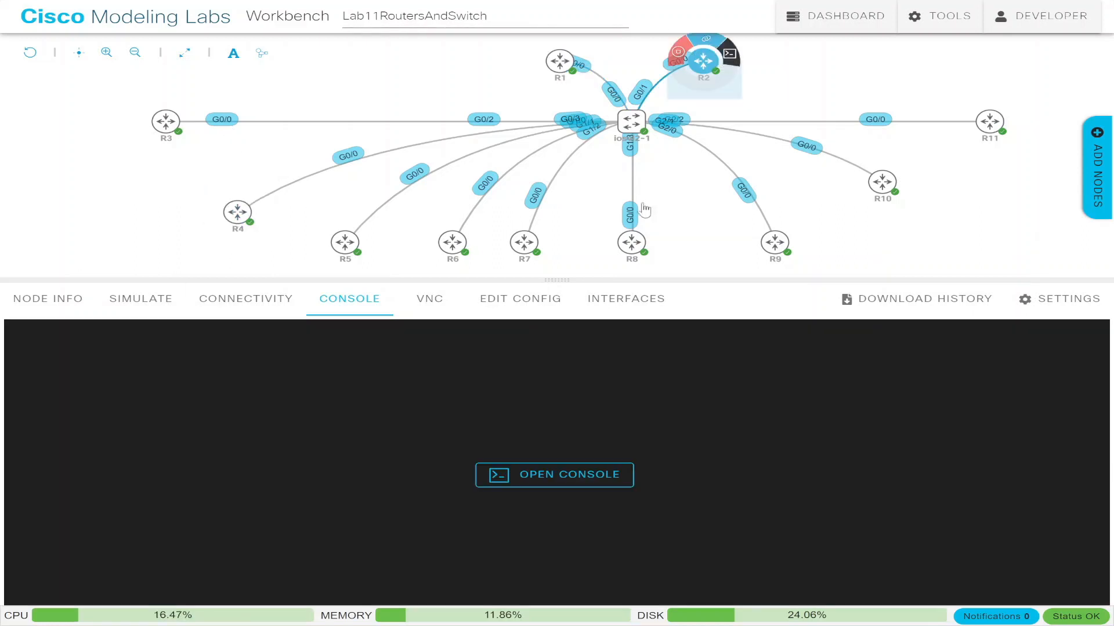
{"action": "left_click", "coordinate": [541, 474]}
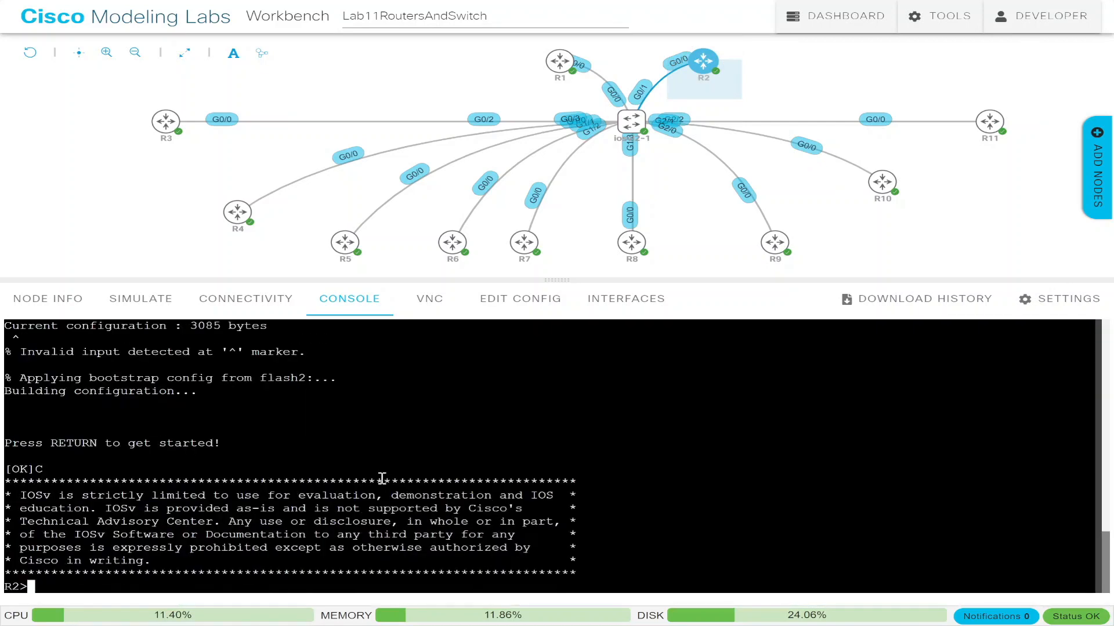
{"action": "key", "text": "Return"}
{"action": "key", "text": "Return"}
{"action": "type", "text": "en"}
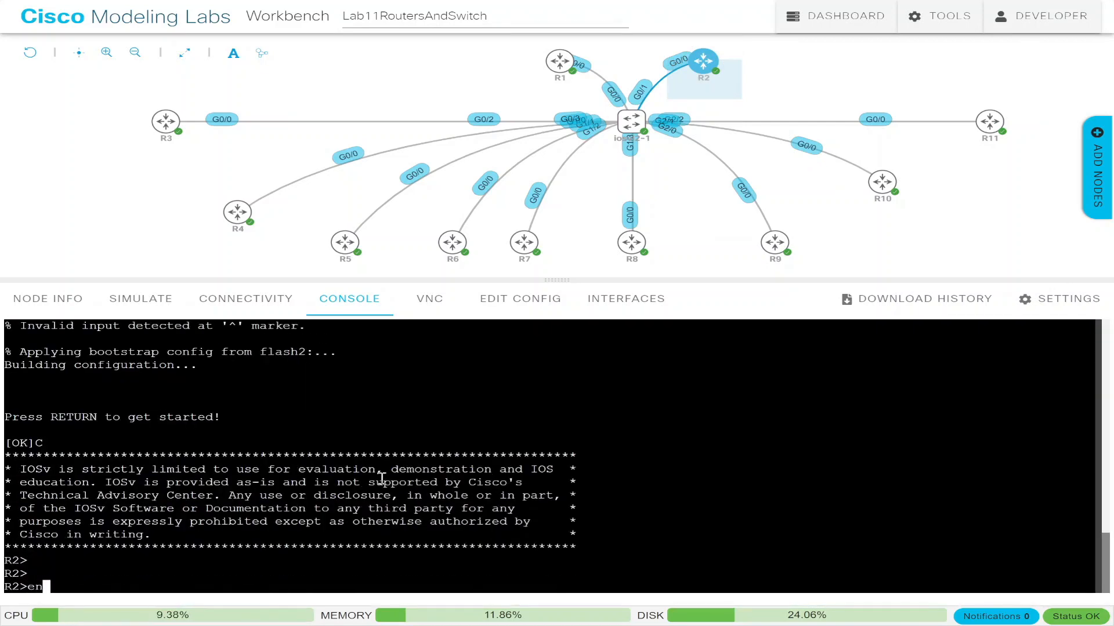
{"action": "key", "text": "Return"}
Step: Display R2's OSPF neighbor table with sh ip ospf neighbor
{"action": "type", "text": "sh "}
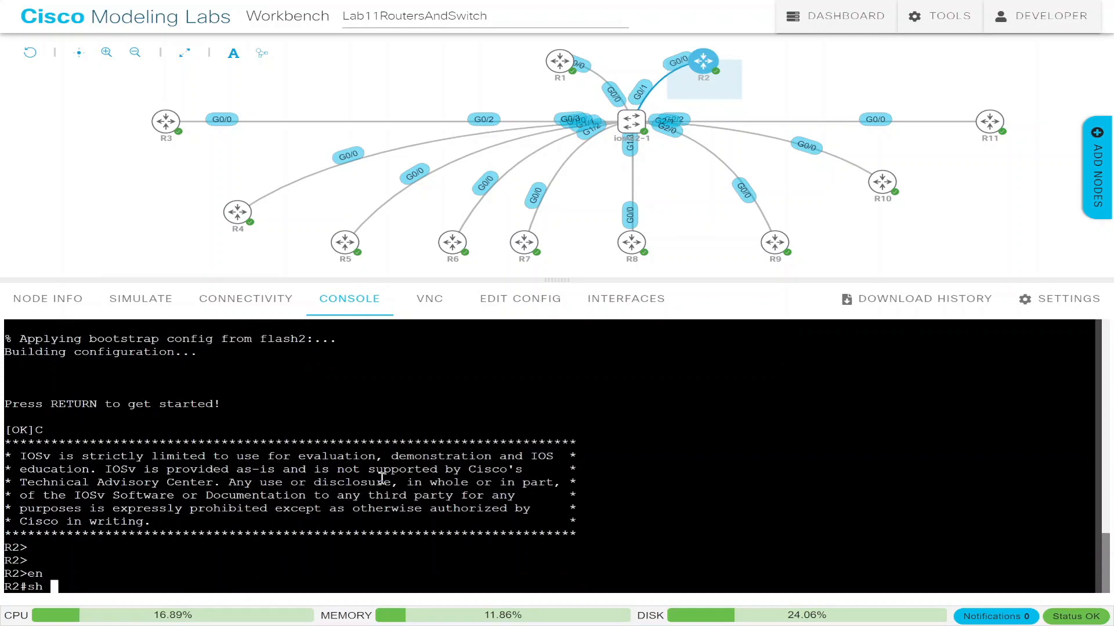
{"action": "type", "text": "ip ospf nei"}
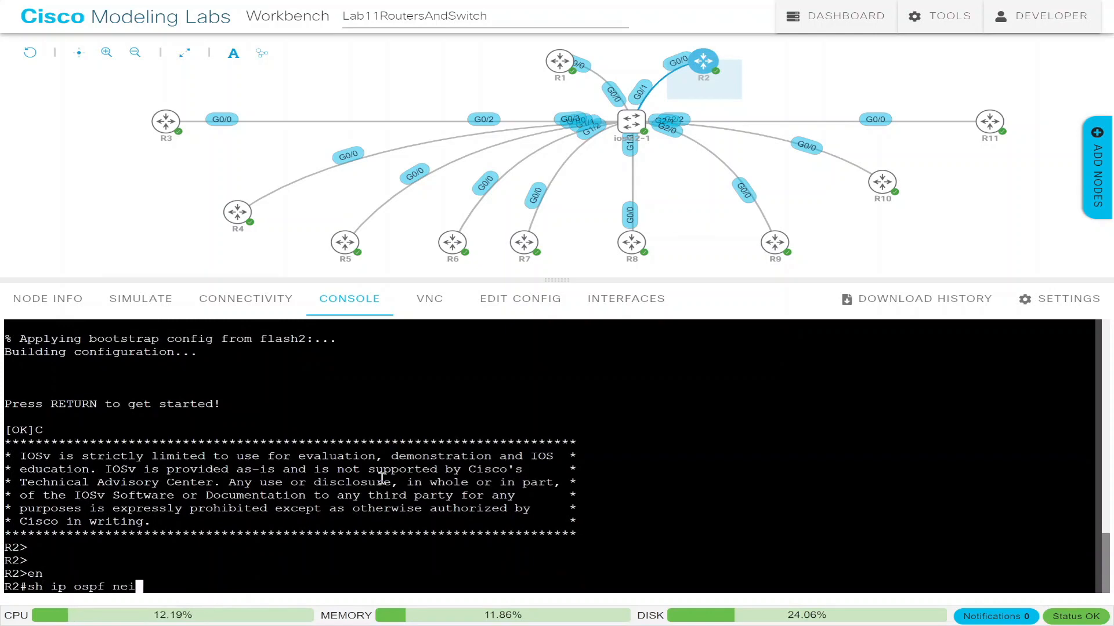
{"action": "key", "text": "Tab"}
{"action": "key", "text": "Return"}
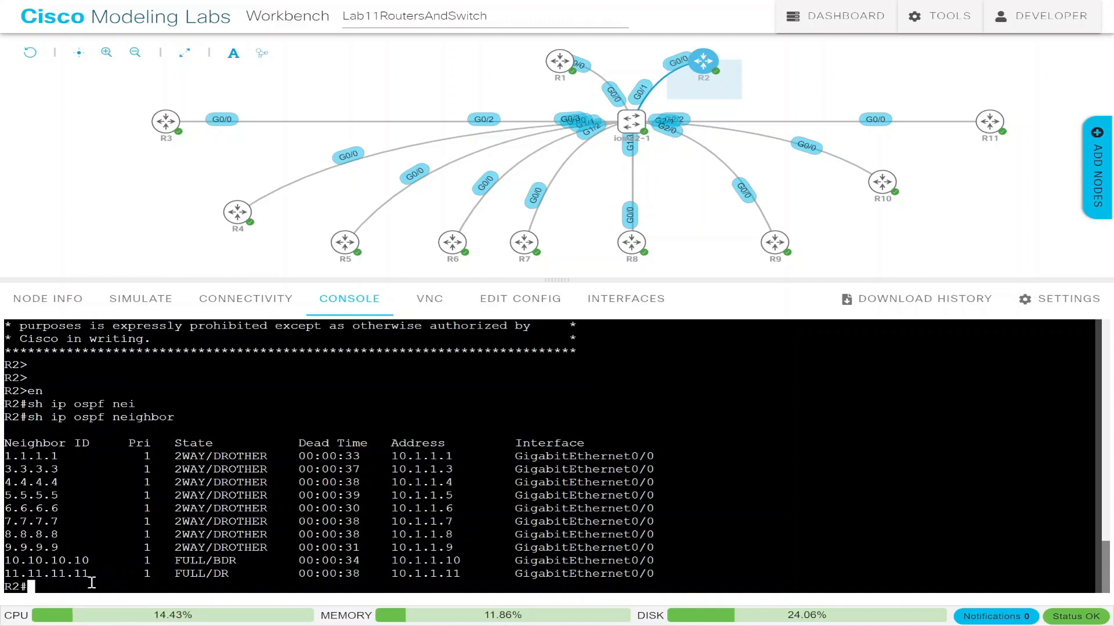
Step: Examine the states, neighbor IDs and priorities of the DR and BDR entries in R2's OSPF neighbor table
{"action": "double_click", "coordinate": [192, 575]}
{"action": "double_click", "coordinate": [216, 563]}
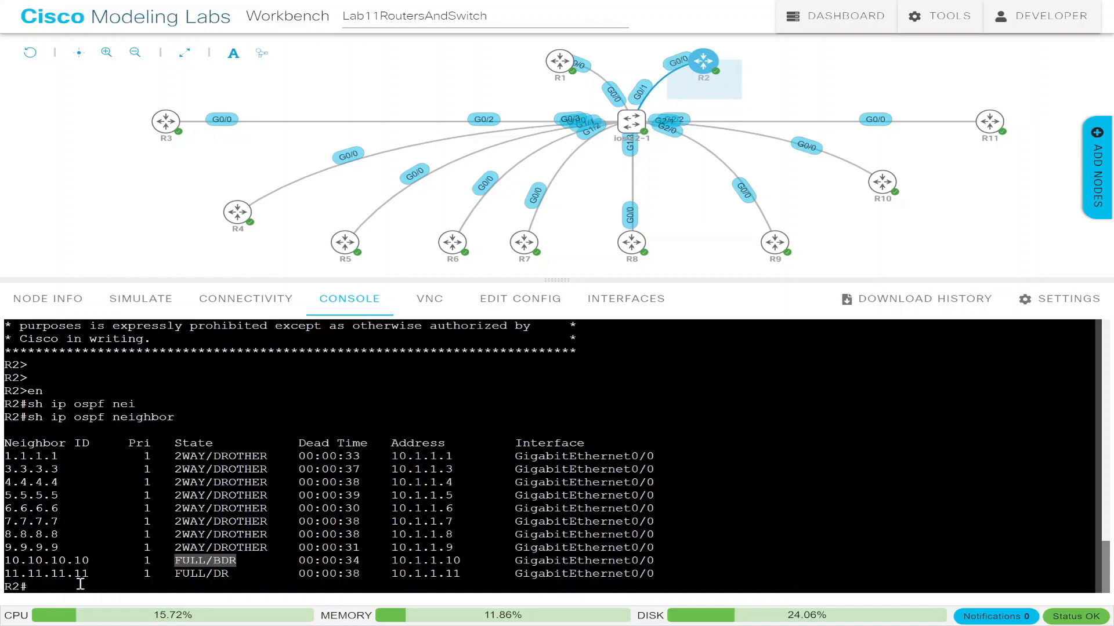
{"action": "double_click", "coordinate": [61, 574]}
{"action": "triple_click", "coordinate": [62, 573]}
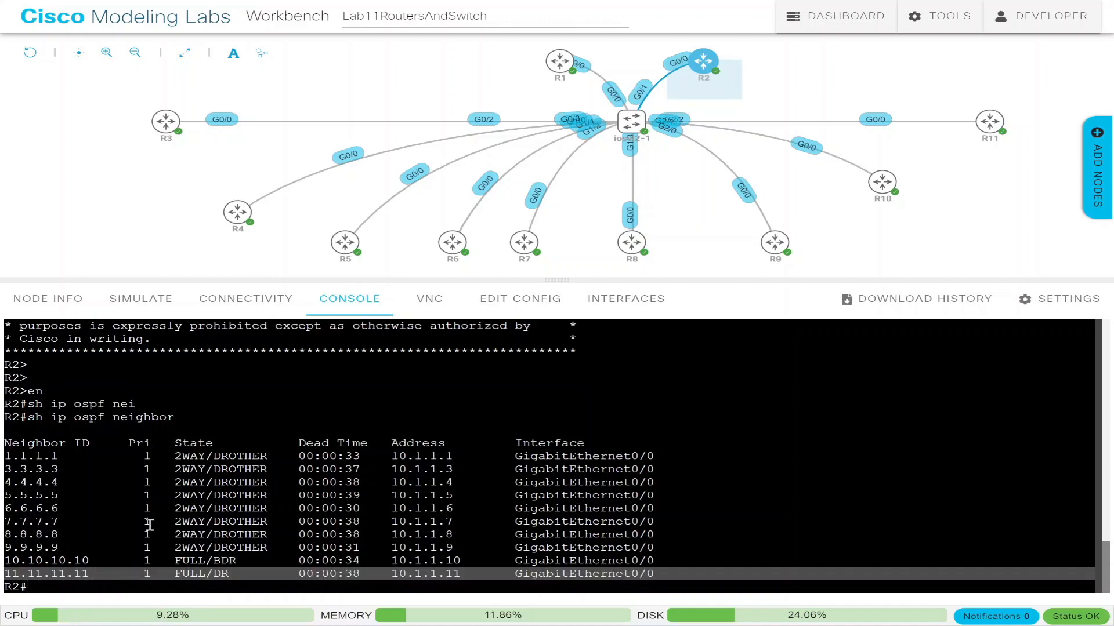
{"action": "left_click", "coordinate": [145, 574]}
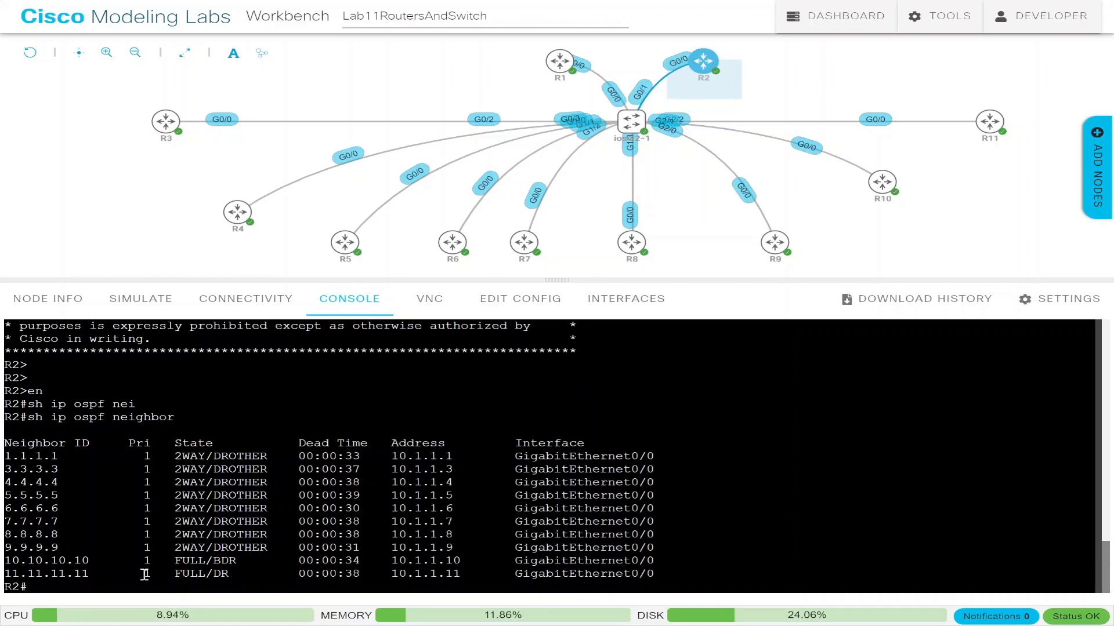
{"action": "double_click", "coordinate": [57, 574]}
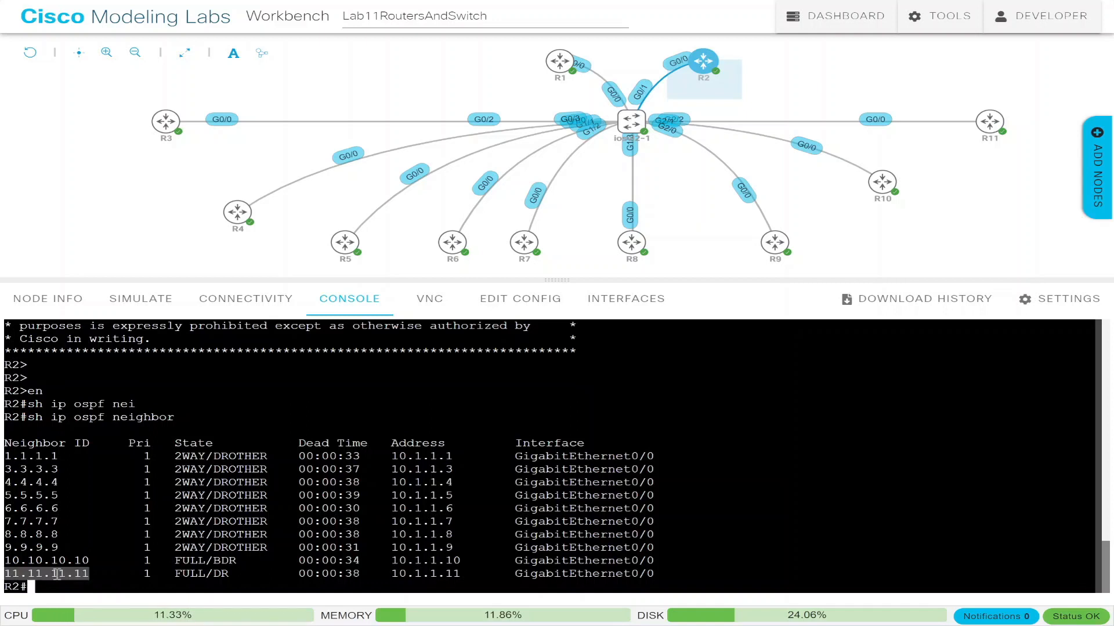
{"action": "left_click", "coordinate": [44, 565]}
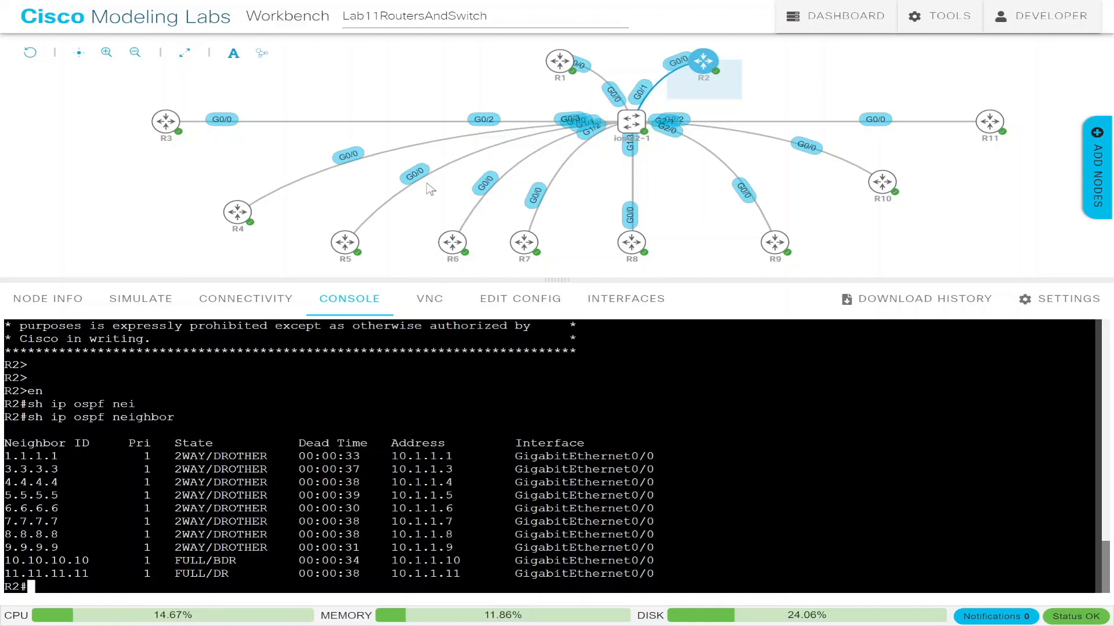
{"action": "mouse_move", "coordinate": [562, 87]}
{"action": "mouse_move", "coordinate": [349, 262]}
{"action": "mouse_move", "coordinate": [980, 139]}
{"action": "key", "text": "Return"}
{"action": "key", "text": "Return"}
{"action": "key", "text": "Return"}
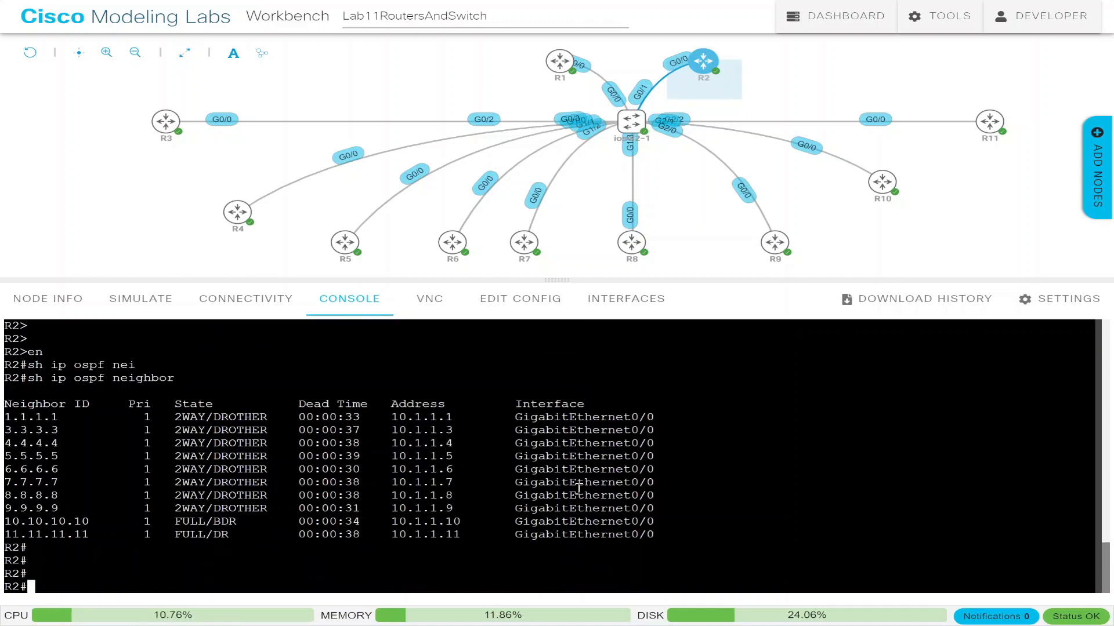
Step: Switch to the console of router R1 and enter privileged EXEC mode
{"action": "left_click", "coordinate": [559, 61]}
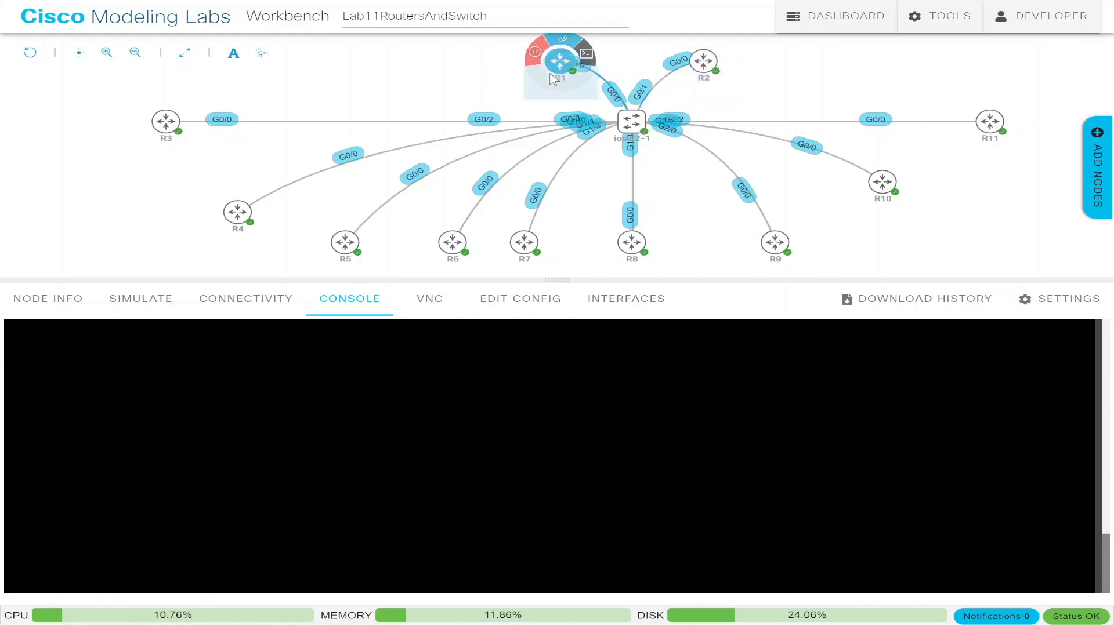
{"action": "type", "text": "rn"}
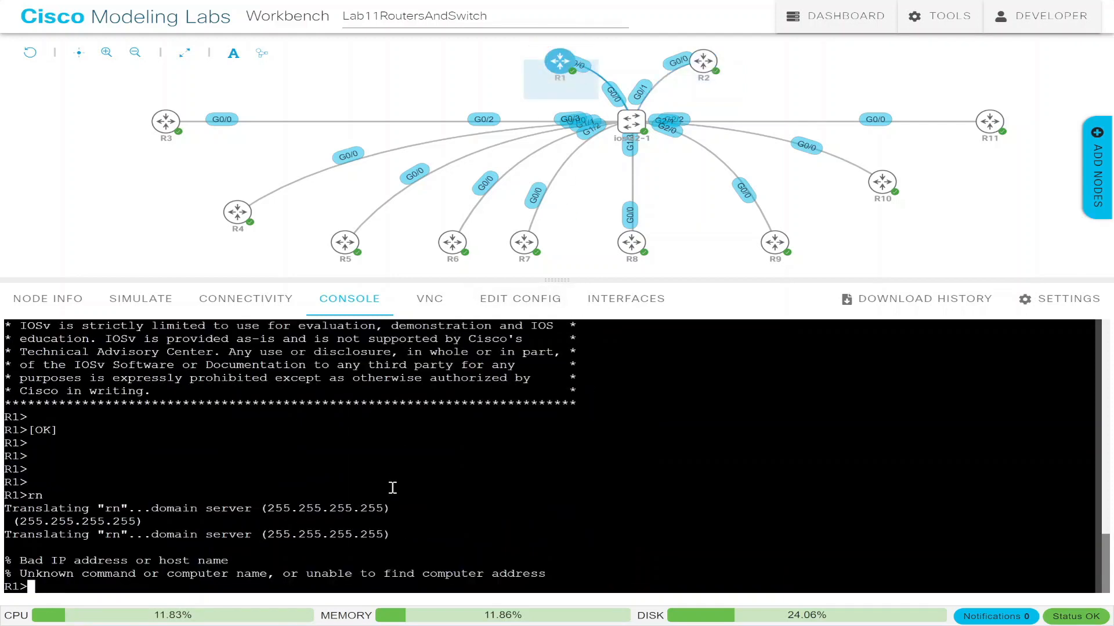
{"action": "key", "text": "Return"}
{"action": "key", "text": "Return"}
{"action": "type", "text": "en"}
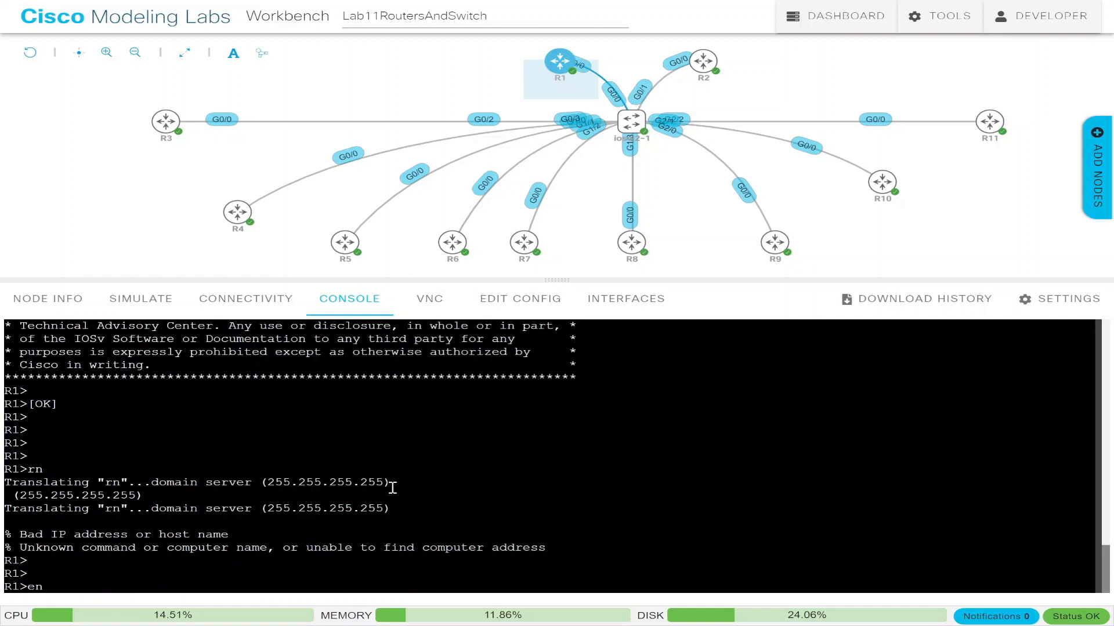
{"action": "key", "text": "Return"}
Step: Display R1's OSPF neighbor table with sh ip ospf neighbor
{"action": "type", "text": "sh ip ospf "}
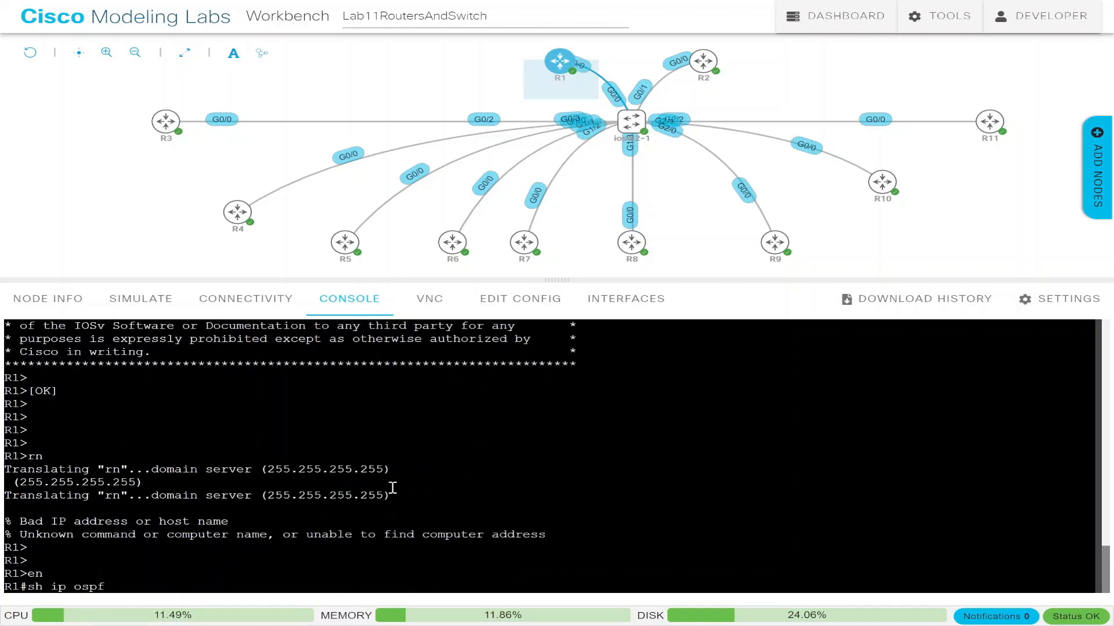
{"action": "type", "text": "ne"}
{"action": "key", "text": "Tab"}
{"action": "key", "text": "Return"}
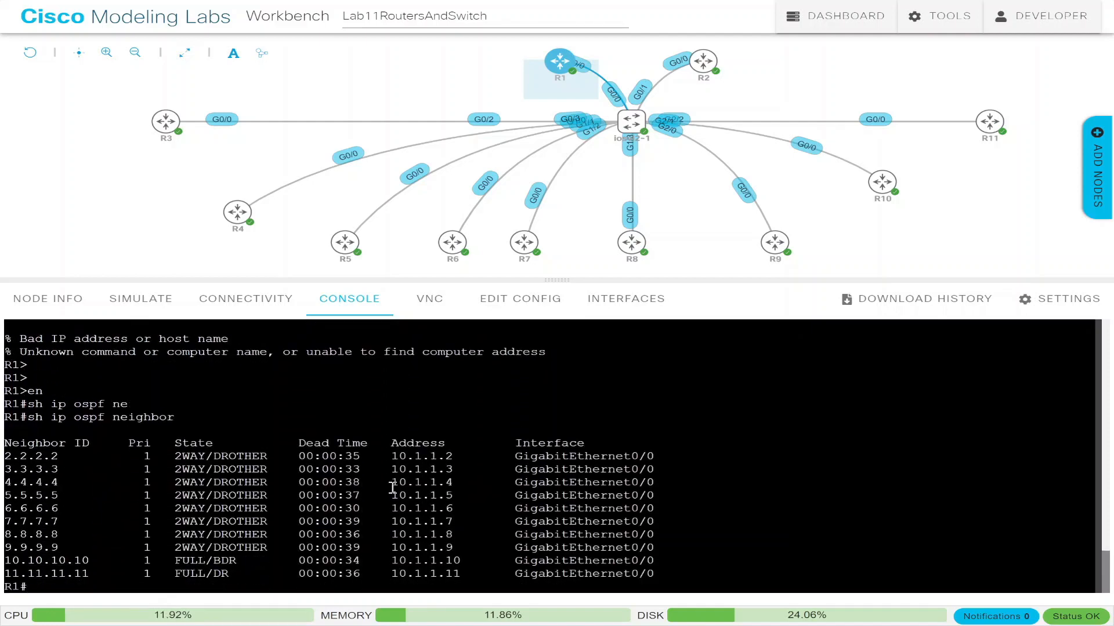
Step: Show the OSPF router section of R1's running configuration with sh run | s r o
{"action": "key", "text": "Return"}
{"action": "key", "text": "Return"}
{"action": "key", "text": "Return"}
{"action": "key", "text": "Return"}
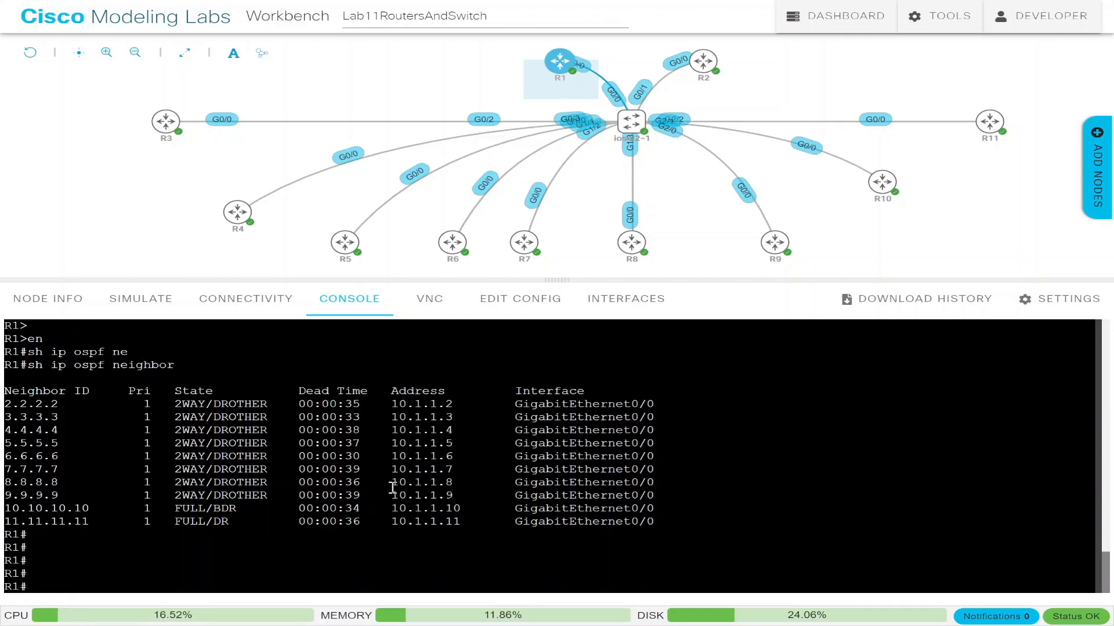
{"action": "type", "text": "sh run | s ro o"}
{"action": "key", "text": "Return"}
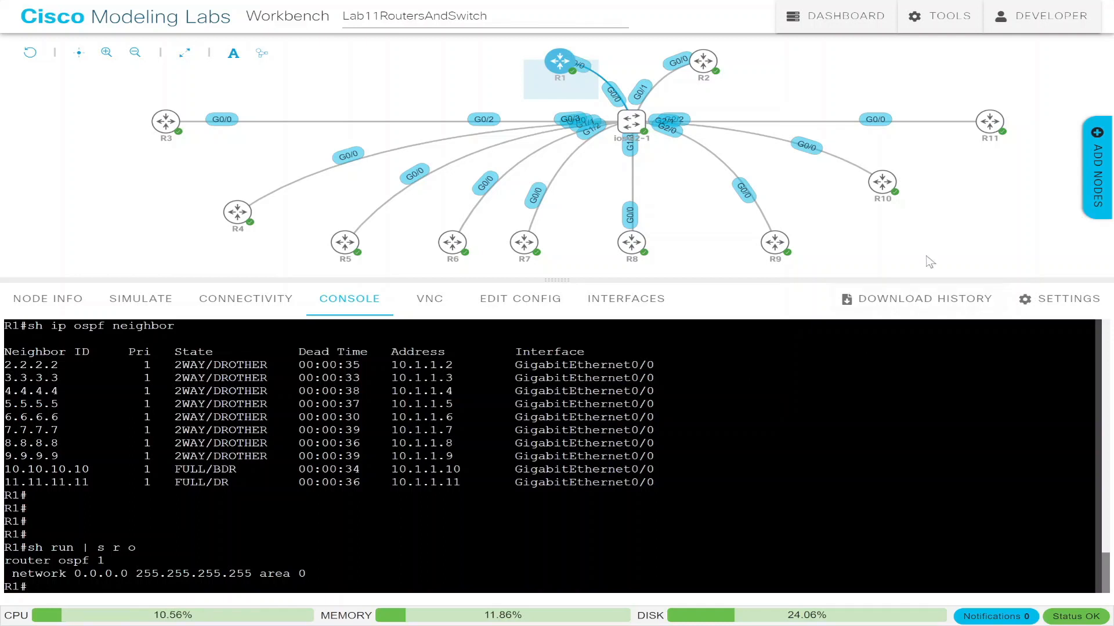
Step: Open the console of router R11, enable privileged EXEC mode and enter global configuration mode with conf t
{"action": "left_click", "coordinate": [986, 133]}
{"action": "left_click", "coordinate": [552, 484]}
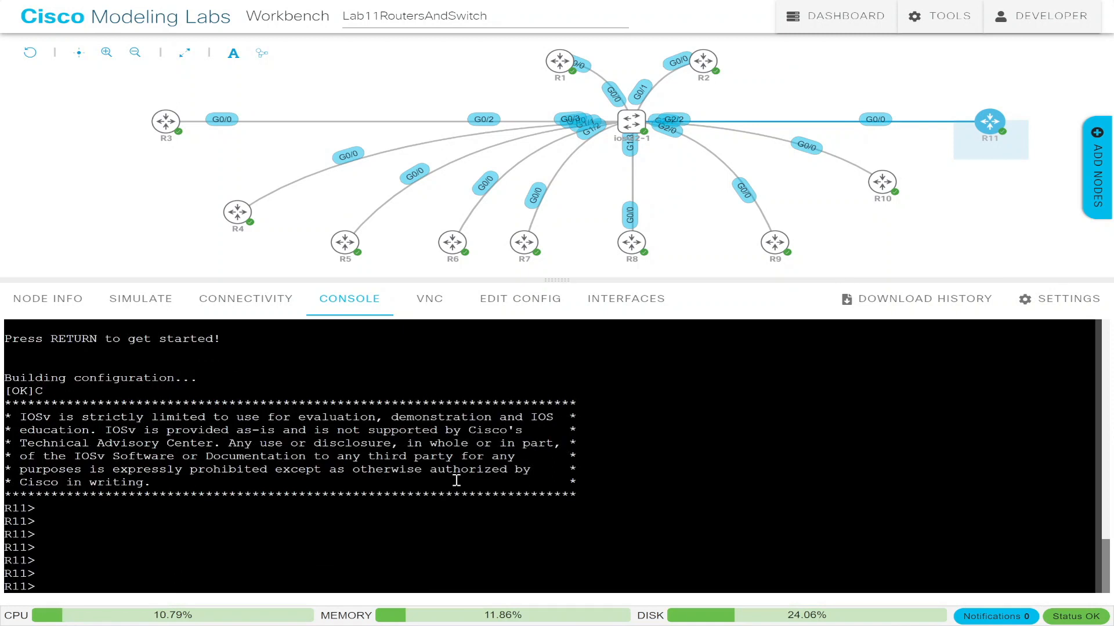
{"action": "left_click", "coordinate": [210, 516]}
{"action": "key", "text": "Return"}
{"action": "key", "text": "Return"}
{"action": "type", "text": "en"}
{"action": "key", "text": "Return"}
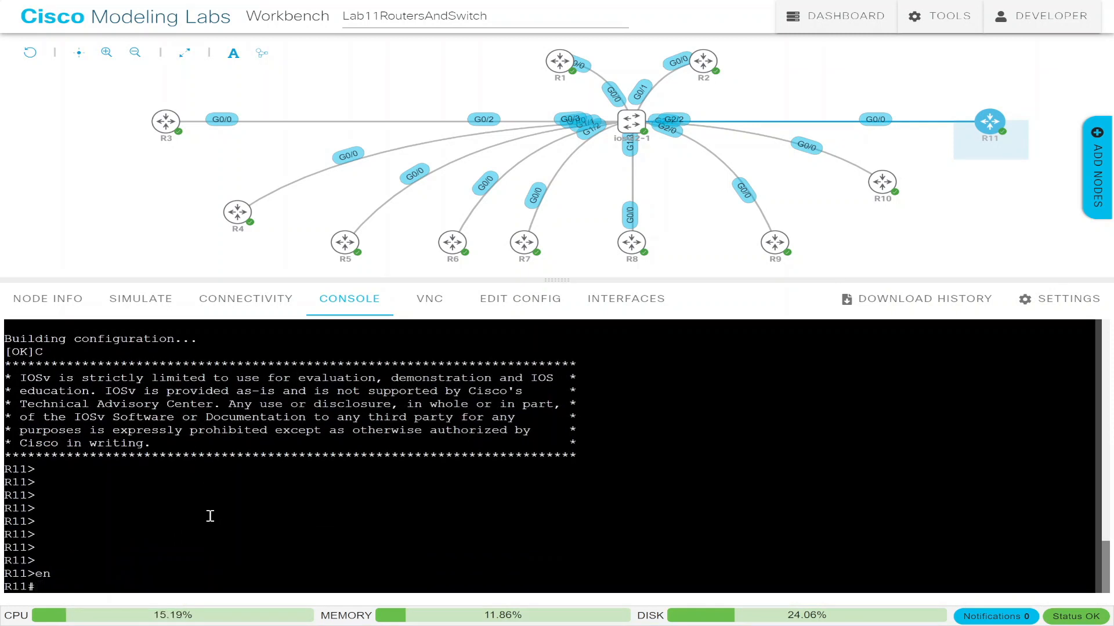
{"action": "type", "text": "conf t"}
{"action": "key", "text": "Return"}
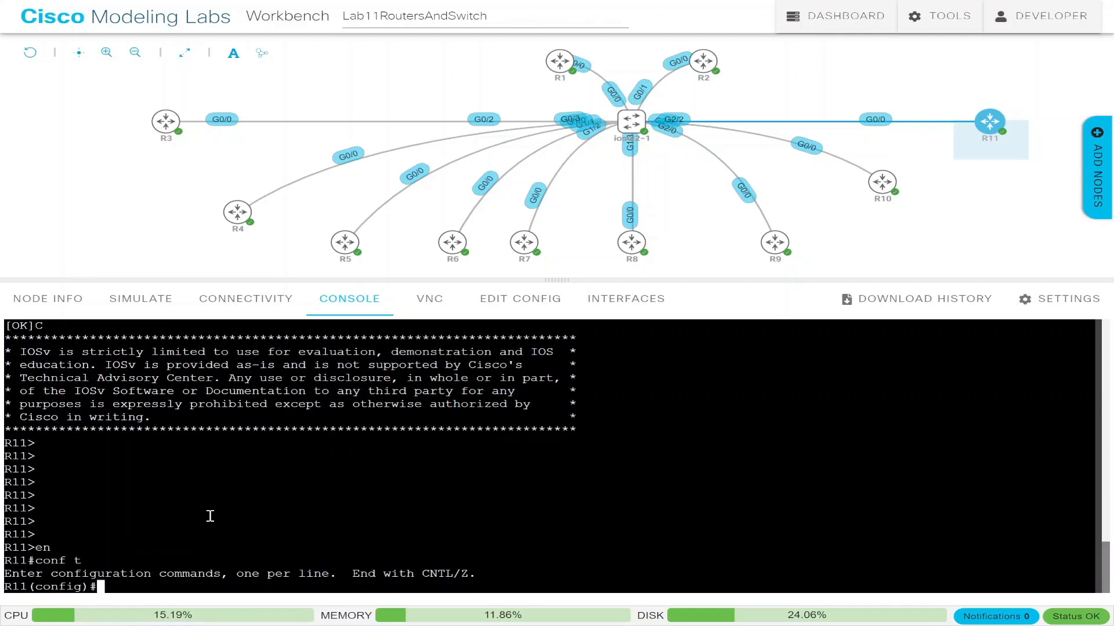
Step: Enter interface configuration mode for g0/0 on R11
{"action": "type", "text": "ip "}
{"action": "type", "text": "nt g0/"}
{"action": "type", "text": "0"}
{"action": "key", "text": "Return"}
Step: List all available ip ospf options for the interface and locate the router priority option
{"action": "type", "text": "ip "}
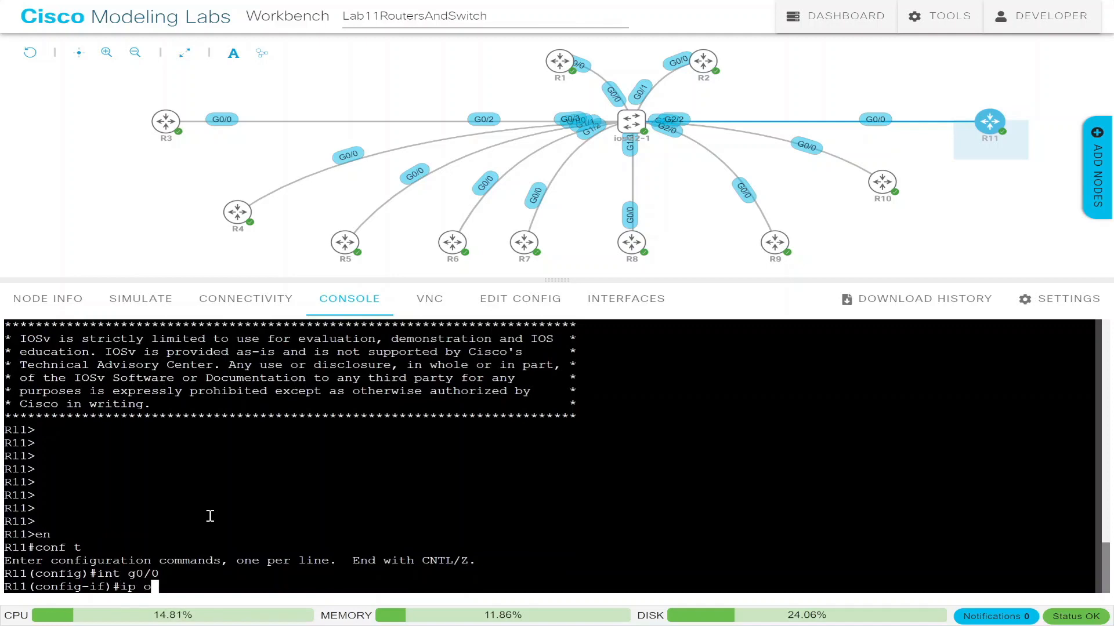
{"action": "type", "text": "osp"}
{"action": "key", "text": "Tab"}
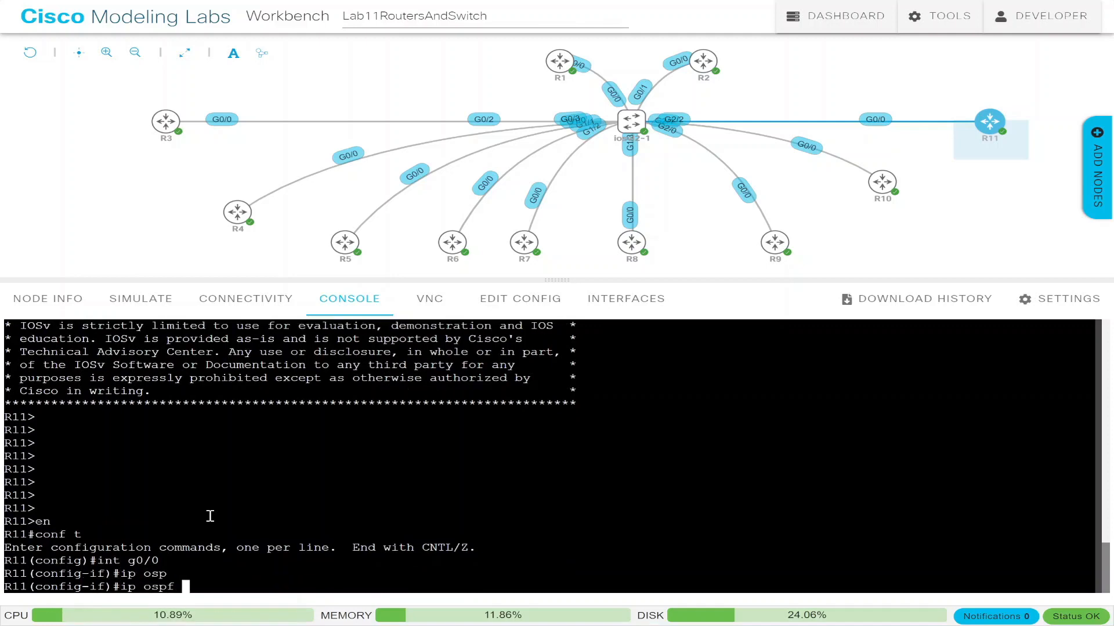
{"action": "type", "text": "?"}
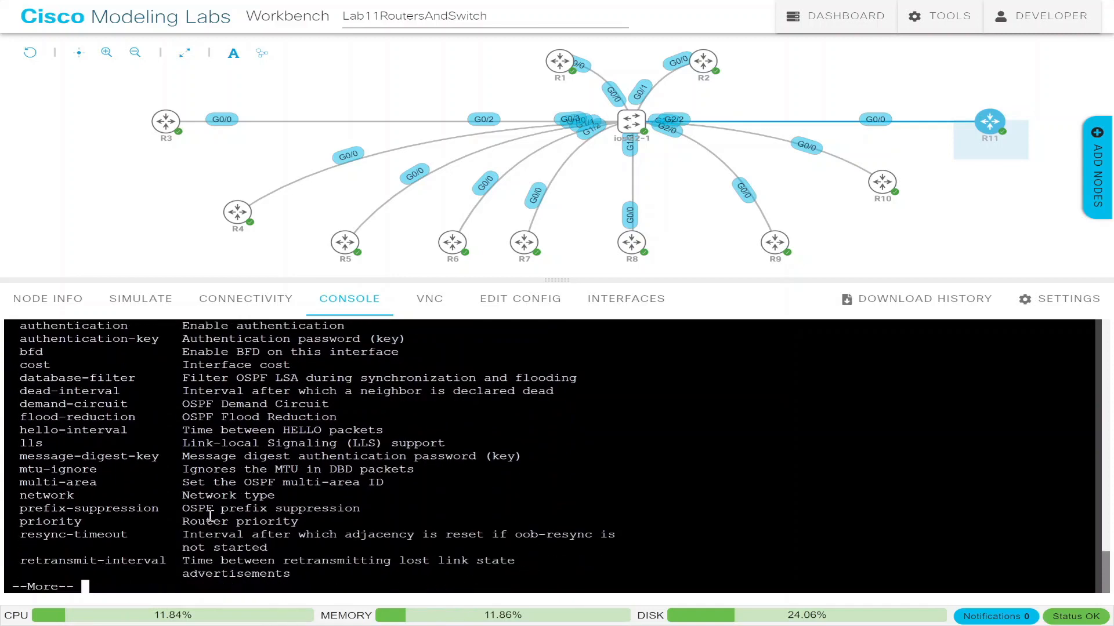
{"action": "key", "text": "space"}
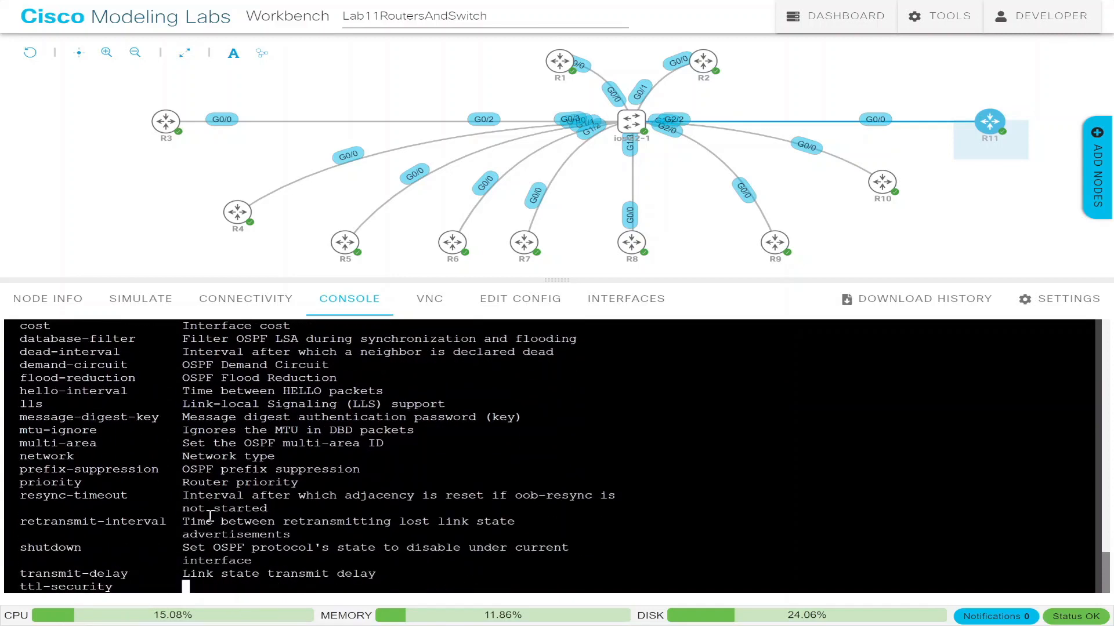
{"action": "double_click", "coordinate": [58, 456]}
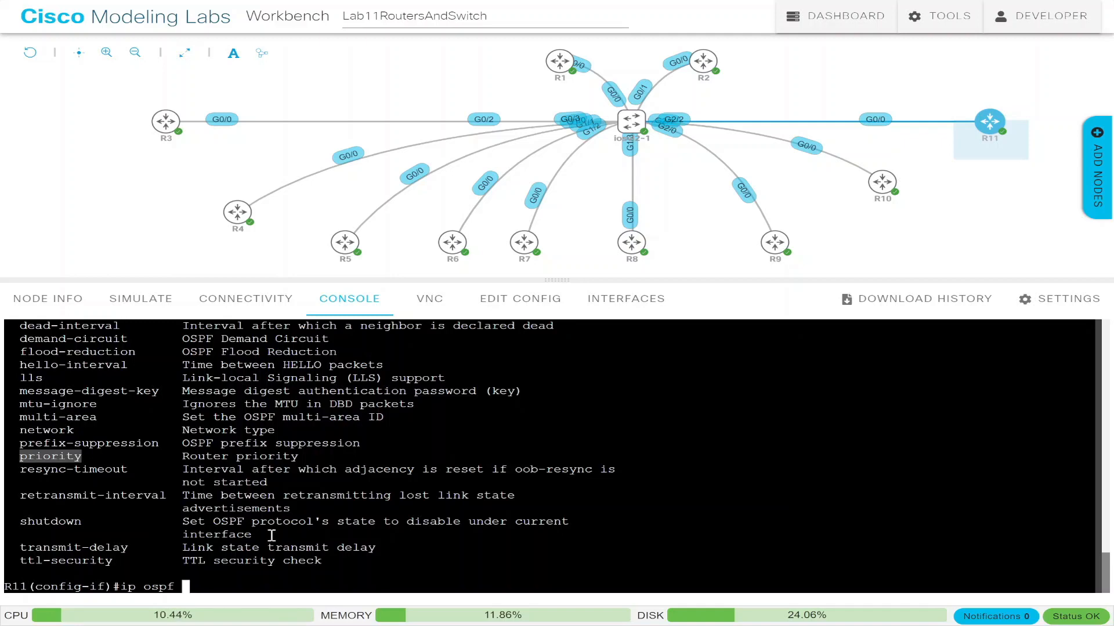
Step: Set the OSPF priority of R11's g0/0 interface to 0 using ip ospf priority and return to privileged EXEC mode
{"action": "type", "text": "pr"}
{"action": "key", "text": "Tab"}
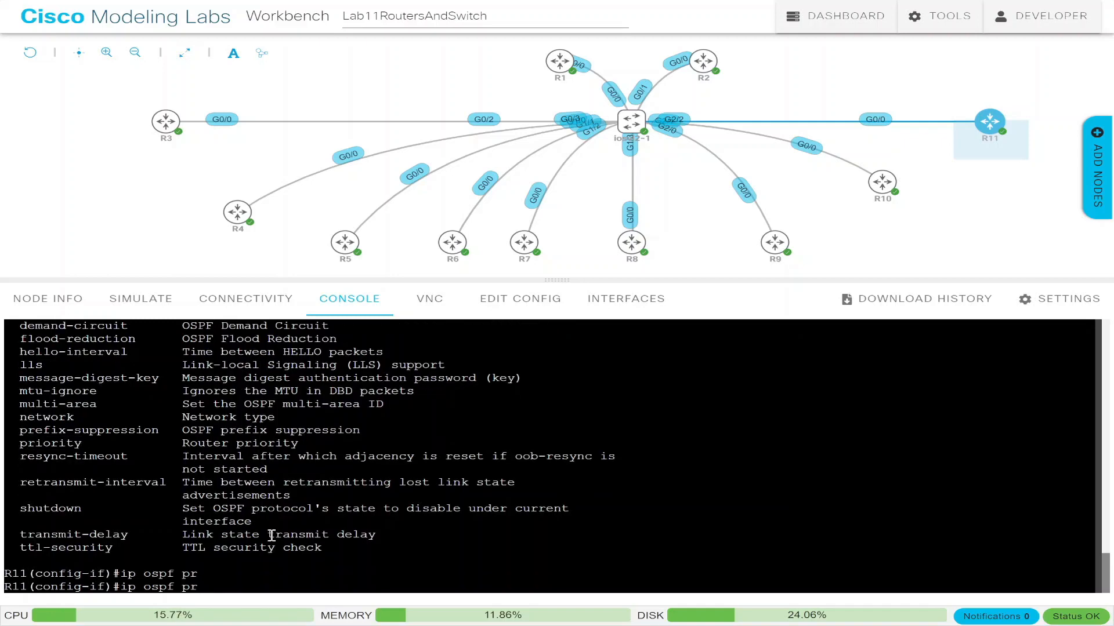
{"action": "type", "text": "?i"}
{"action": "key", "text": "Tab"}
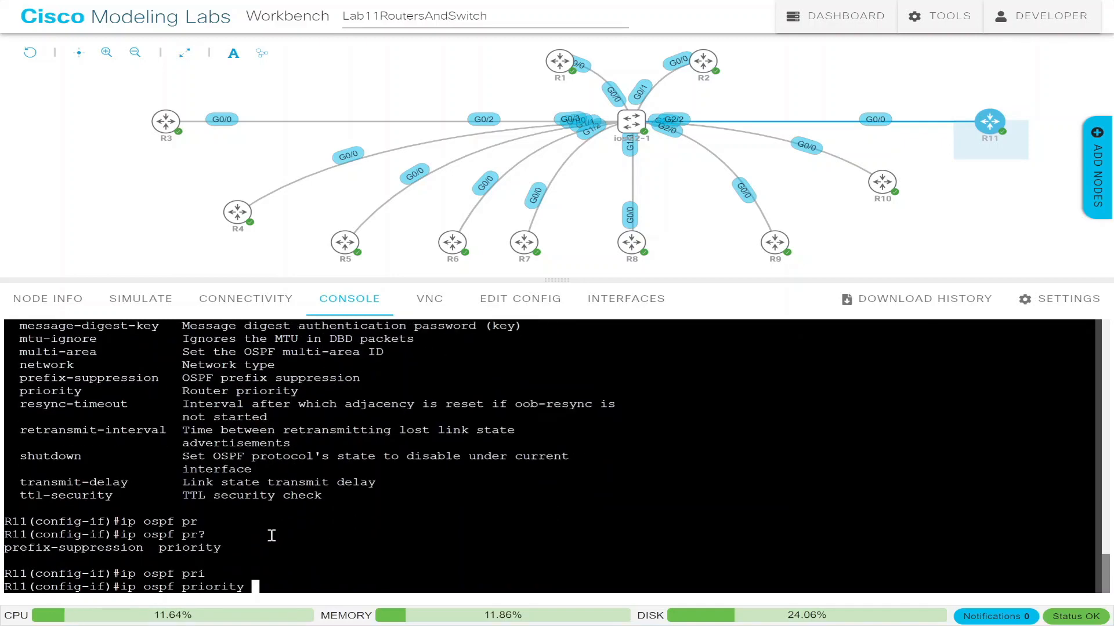
{"action": "type", "text": "?"}
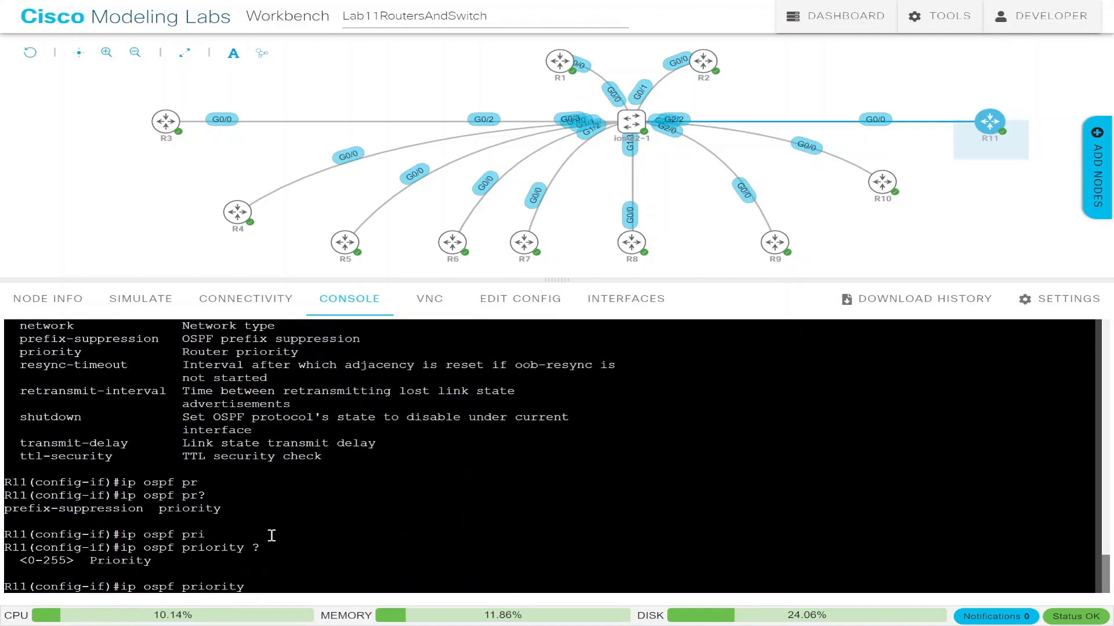
{"action": "type", "text": "0"}
{"action": "key", "text": "Return"}
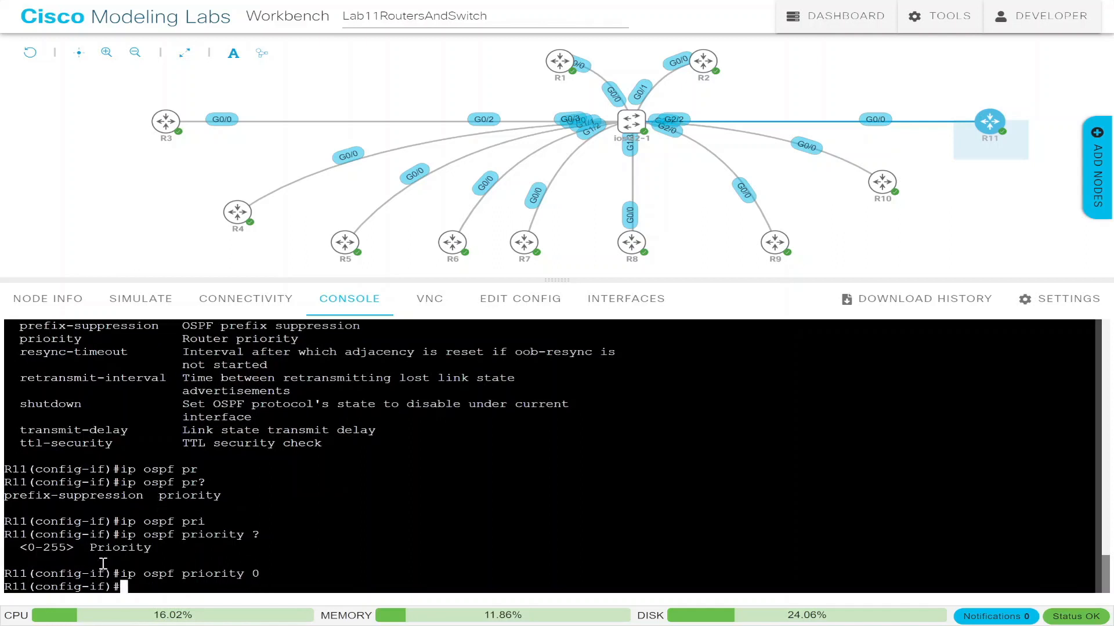
{"action": "key", "text": "ctrl+z"}
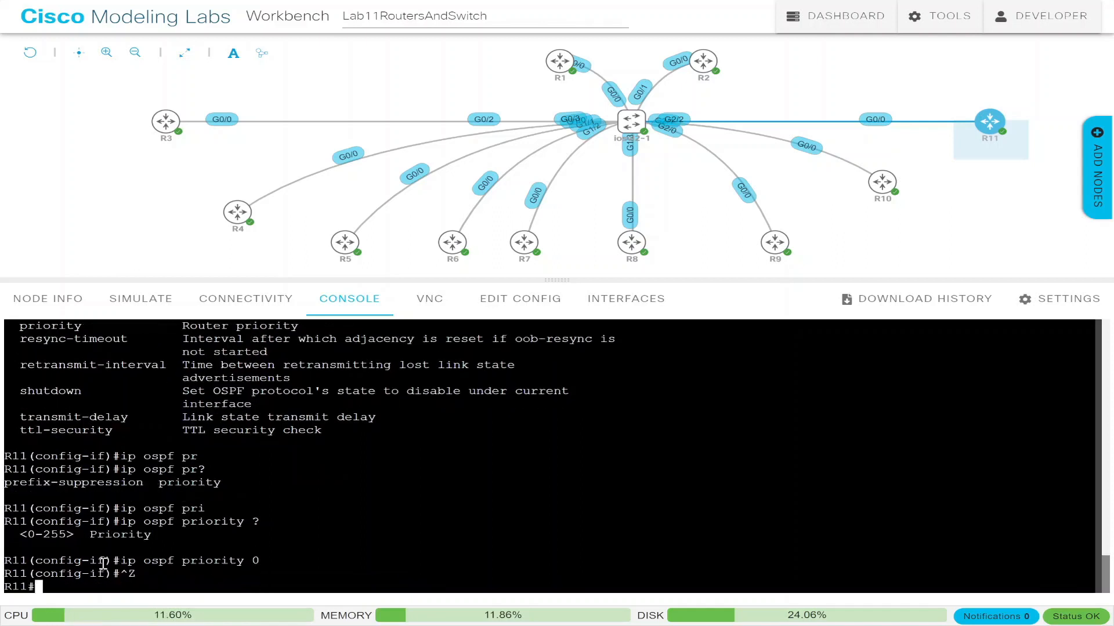
Step: Show R11's OSPF neighbors with sh ip ospf neighbor and examine the DR and BDR entries
{"action": "type", "text": "sh ip ops"}
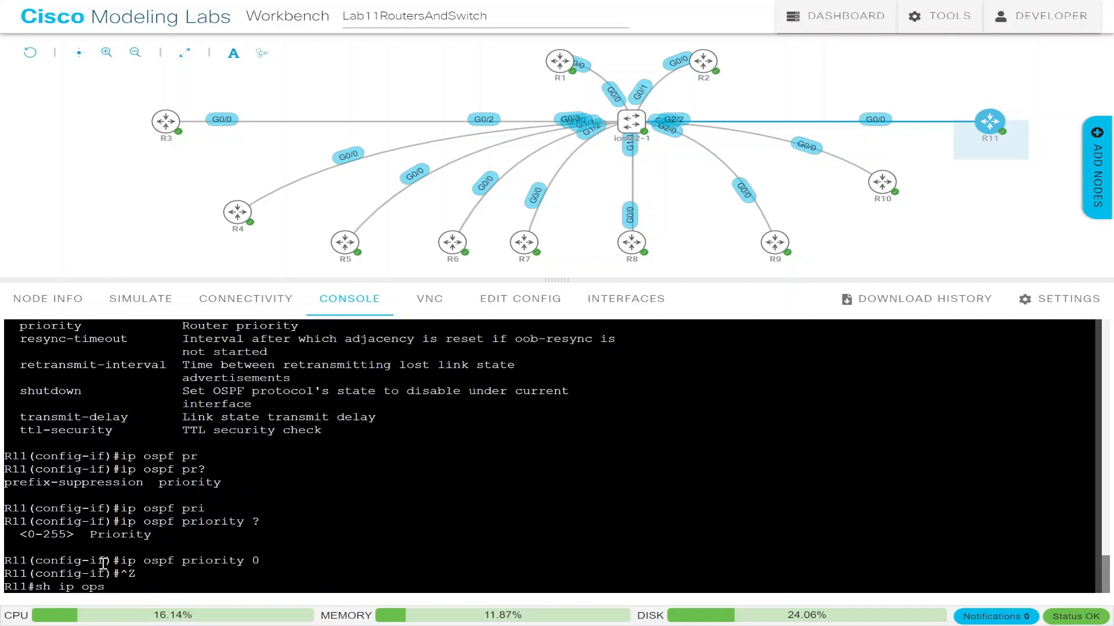
{"action": "key", "text": "BackSpace"}
{"action": "key", "text": "BackSpace"}
{"action": "type", "text": "spf nei"}
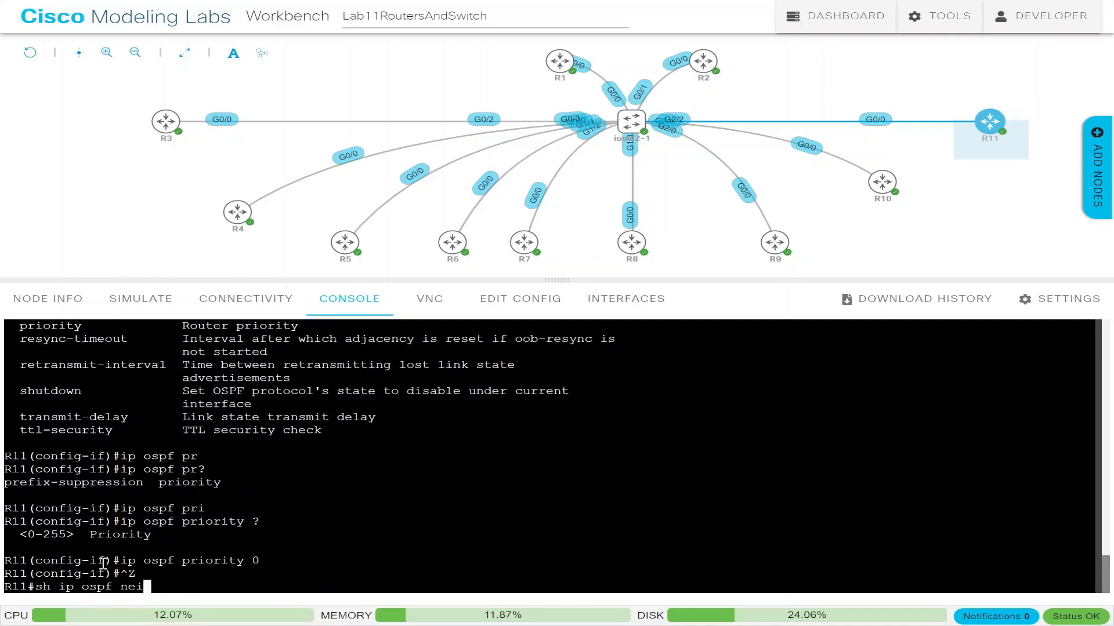
{"action": "key", "text": "Tab"}
{"action": "key", "text": "Return"}
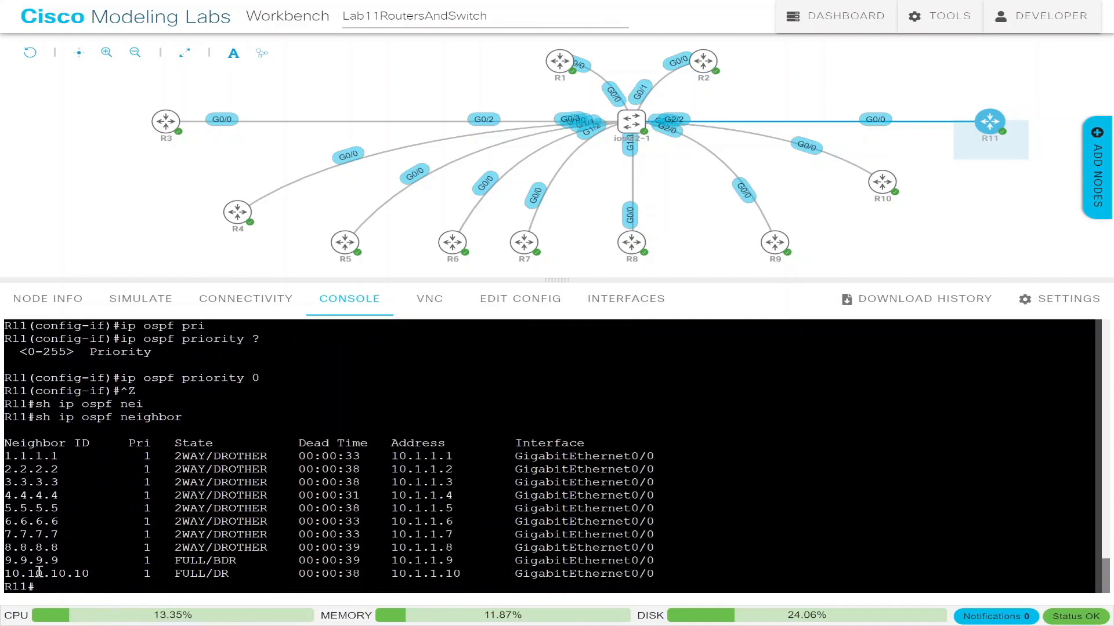
{"action": "double_click", "coordinate": [39, 573]}
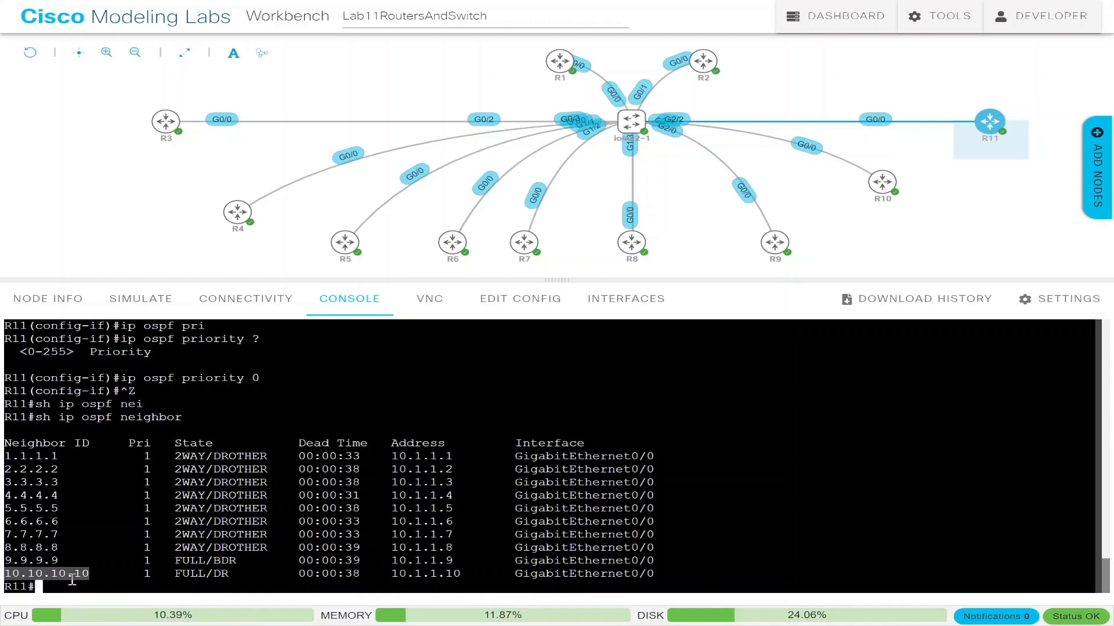
{"action": "triple_click", "coordinate": [202, 573]}
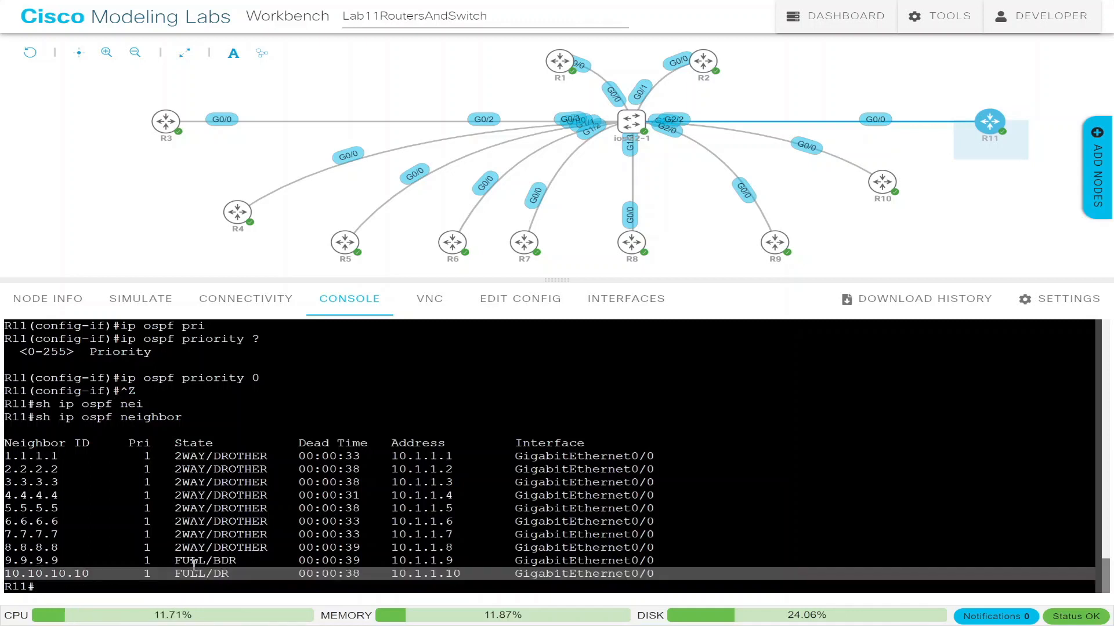
{"action": "triple_click", "coordinate": [194, 561]}
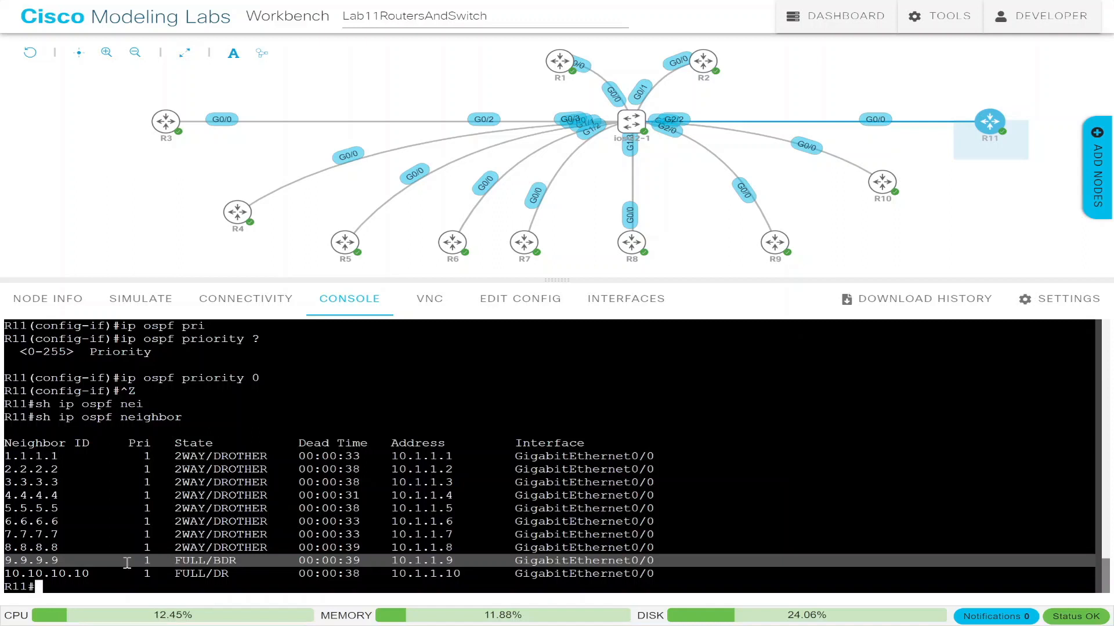
Step: Open the console of router R10, enable privileged EXEC mode and enter global configuration mode with conf t
{"action": "left_click", "coordinate": [881, 184]}
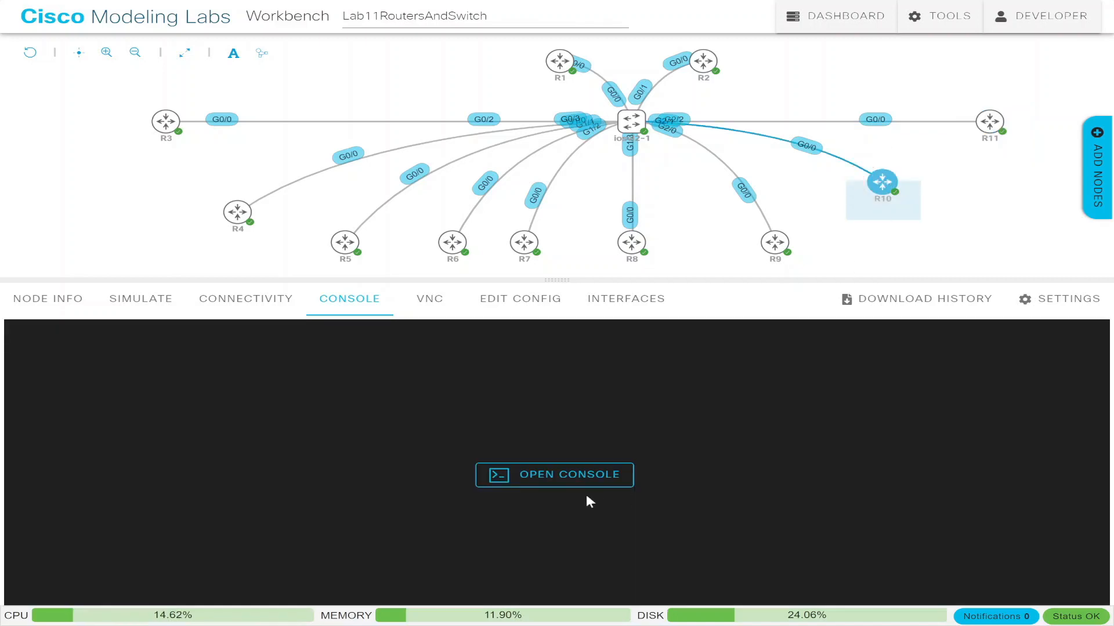
{"action": "left_click", "coordinate": [565, 475]}
{"action": "key", "text": "Return"}
{"action": "key", "text": "Return"}
{"action": "key", "text": "Return"}
{"action": "key", "text": "Return"}
{"action": "key", "text": "Return"}
{"action": "key", "text": "Return"}
{"action": "key", "text": "Return"}
{"action": "key", "text": "Return"}
{"action": "key", "text": "Return"}
{"action": "key", "text": "Return"}
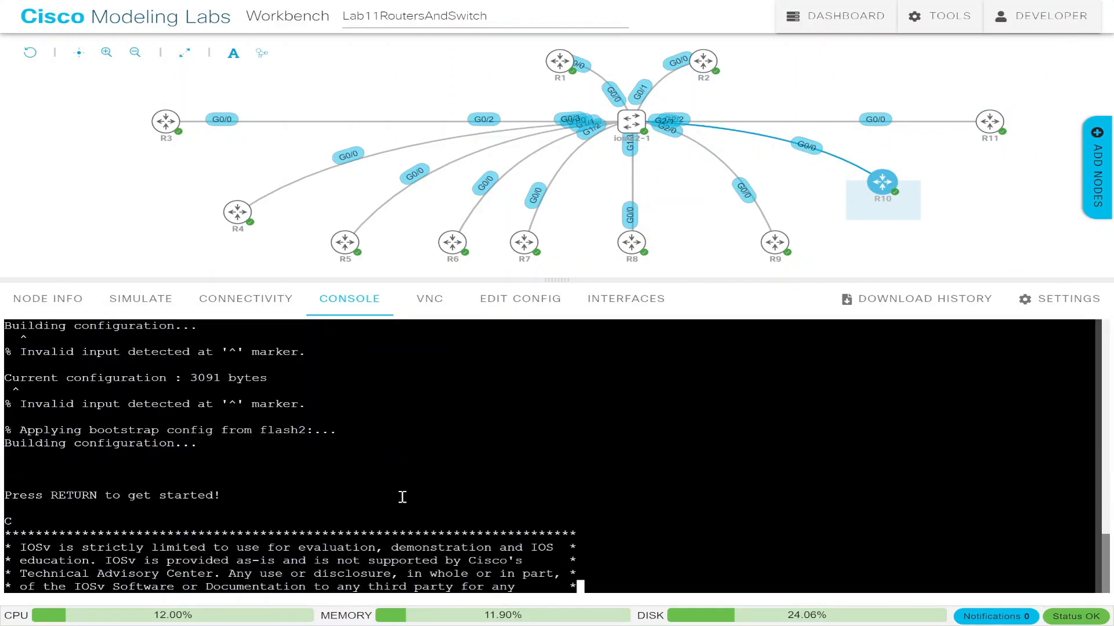
{"action": "key", "text": "Return"}
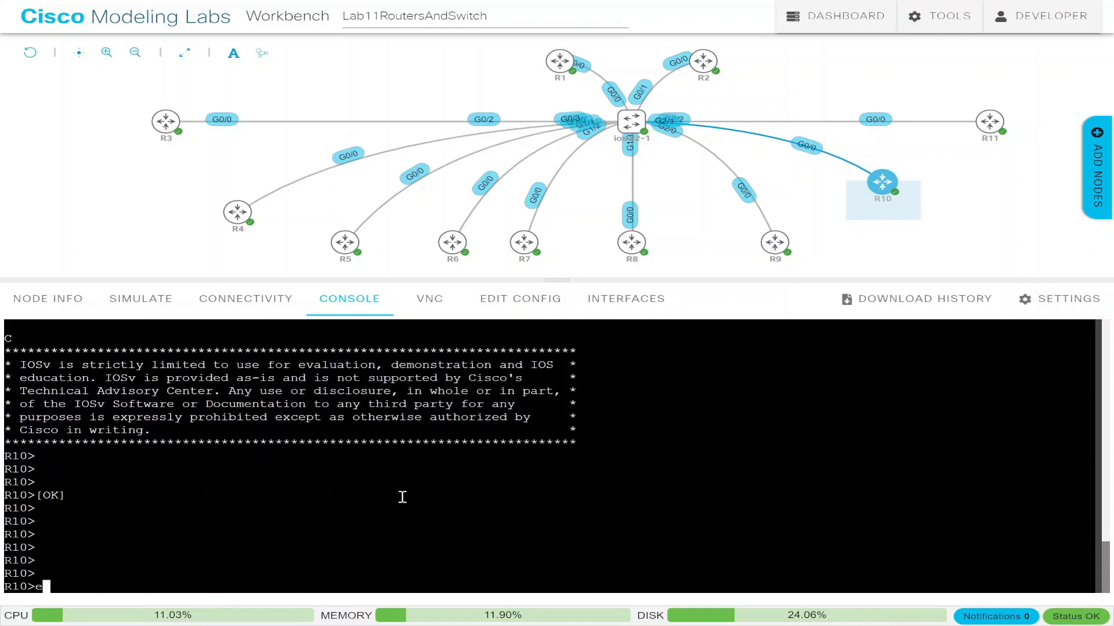
{"action": "type", "text": "en"}
{"action": "key", "text": "Return"}
{"action": "type", "text": "conf t"}
{"action": "key", "text": "Return"}
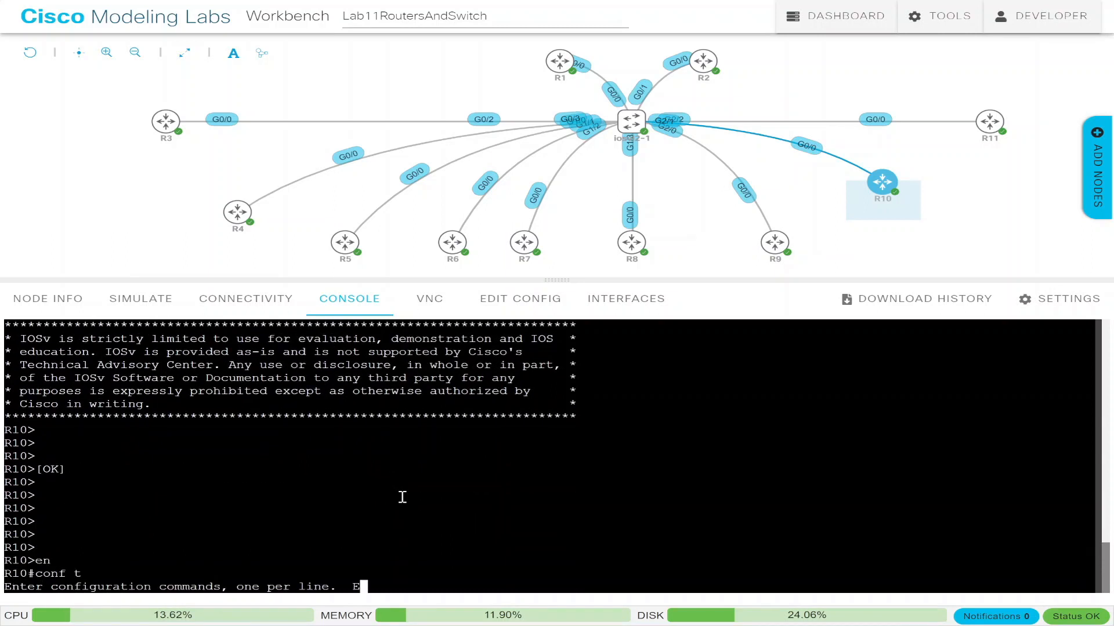
Step: Set the OSPF priority of R10's g0/0 interface to 0 and return to privileged EXEC mode
{"action": "type", "text": "int g0/0"}
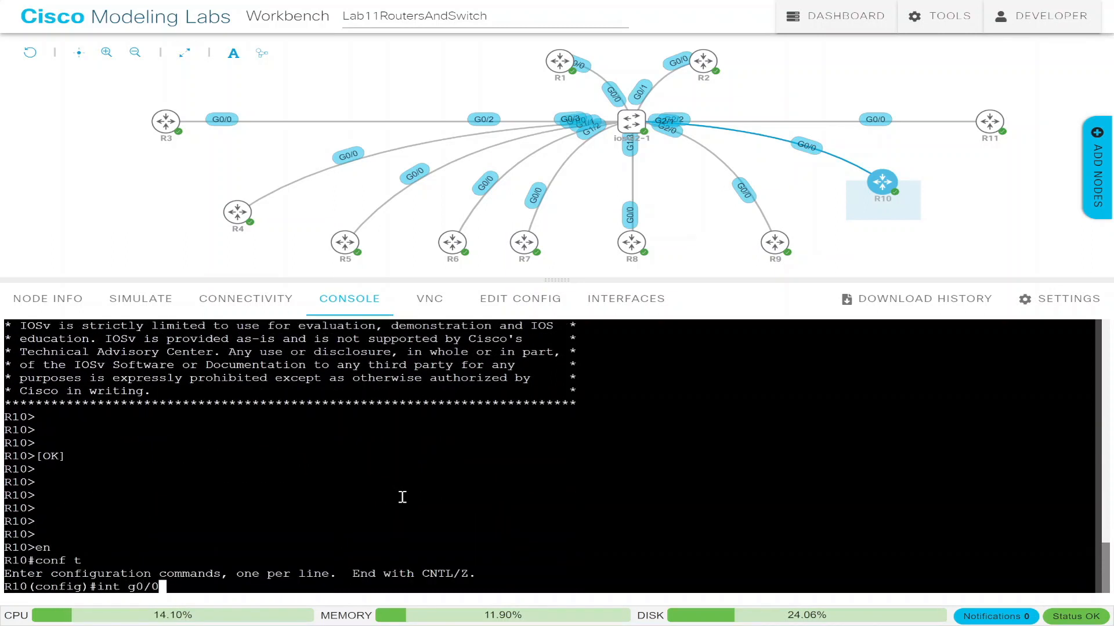
{"action": "key", "text": "Return"}
{"action": "type", "text": "ip ospf pri"}
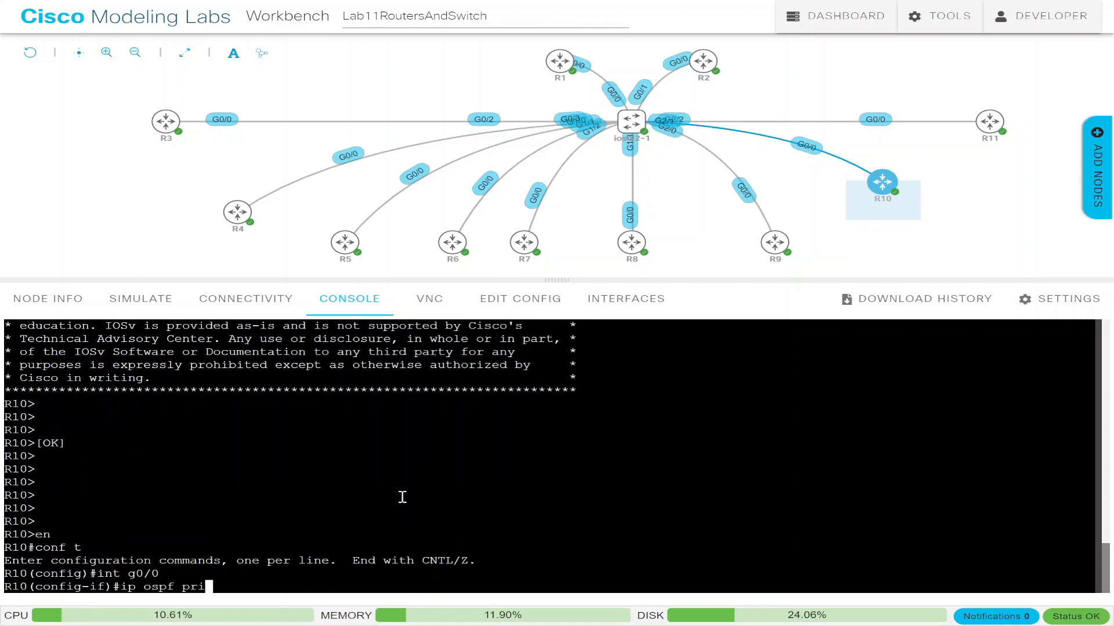
{"action": "key", "text": "Tab"}
{"action": "type", "text": "0"}
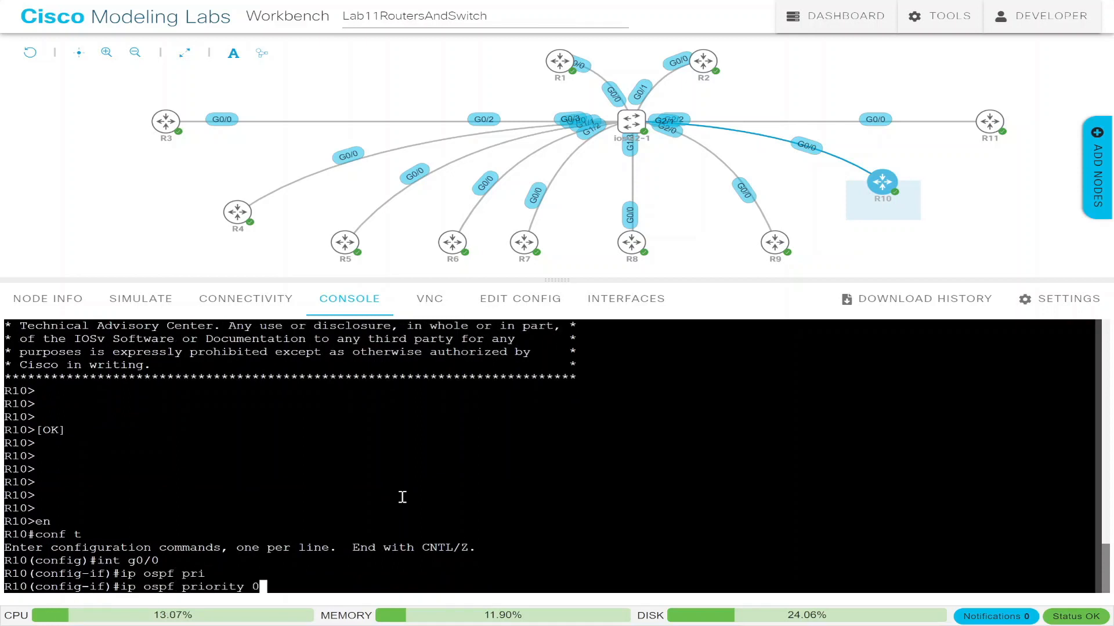
{"action": "key", "text": "Return"}
{"action": "key", "text": "ctrl+z"}
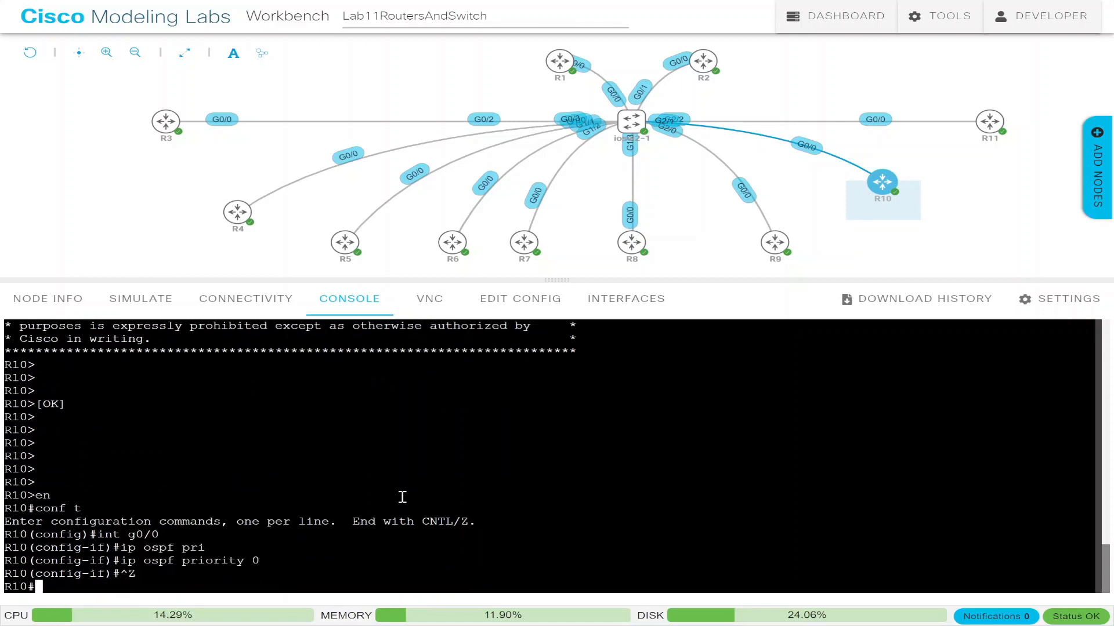
Step: Show R10's OSPF neighbors with sh ip ospf neighbor to check the DR and BDR roles
{"action": "type", "text": "sh ip ops"}
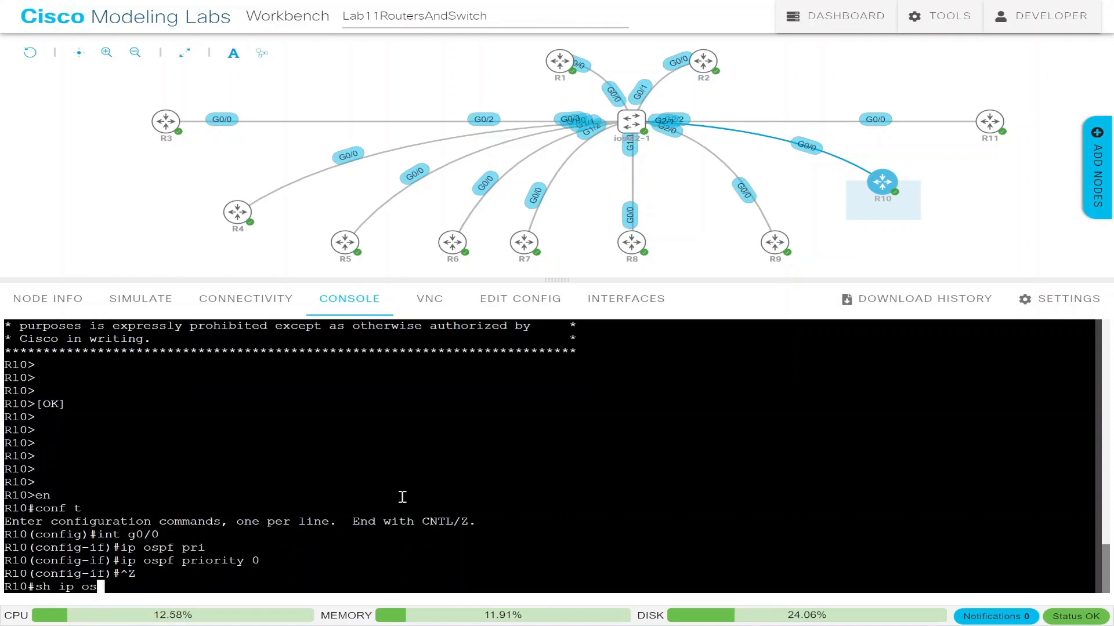
{"action": "type", "text": "pf ne"}
{"action": "key", "text": "Tab"}
{"action": "key", "text": "Return"}
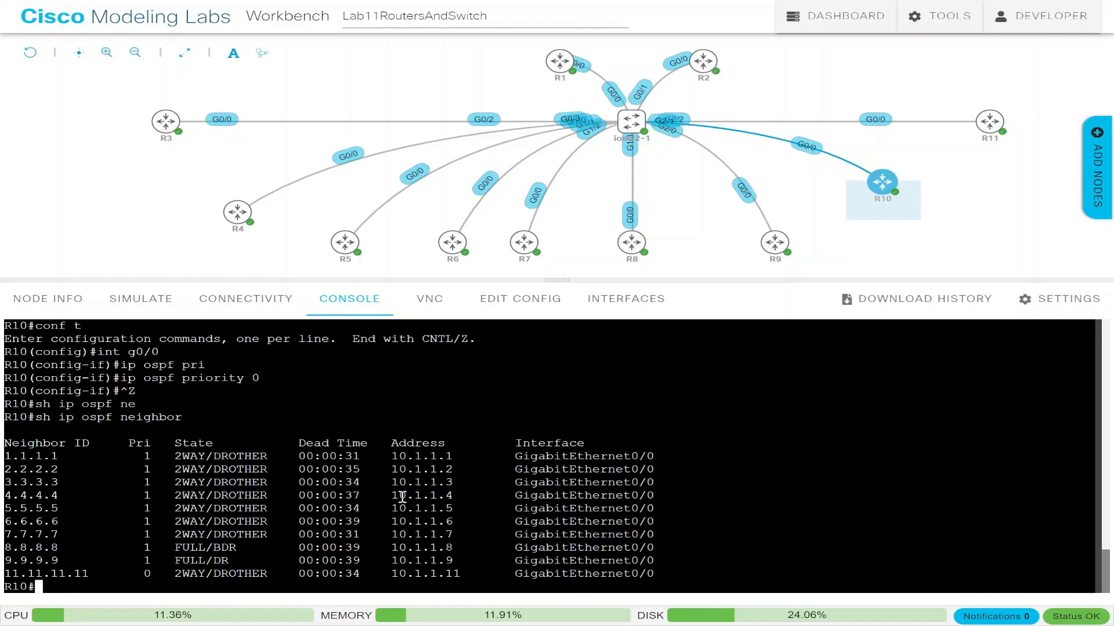
Step: Open the console of router R9, enable privileged EXEC mode and enter global configuration mode with conf t
{"action": "left_click", "coordinate": [771, 248]}
{"action": "left_click", "coordinate": [553, 472]}
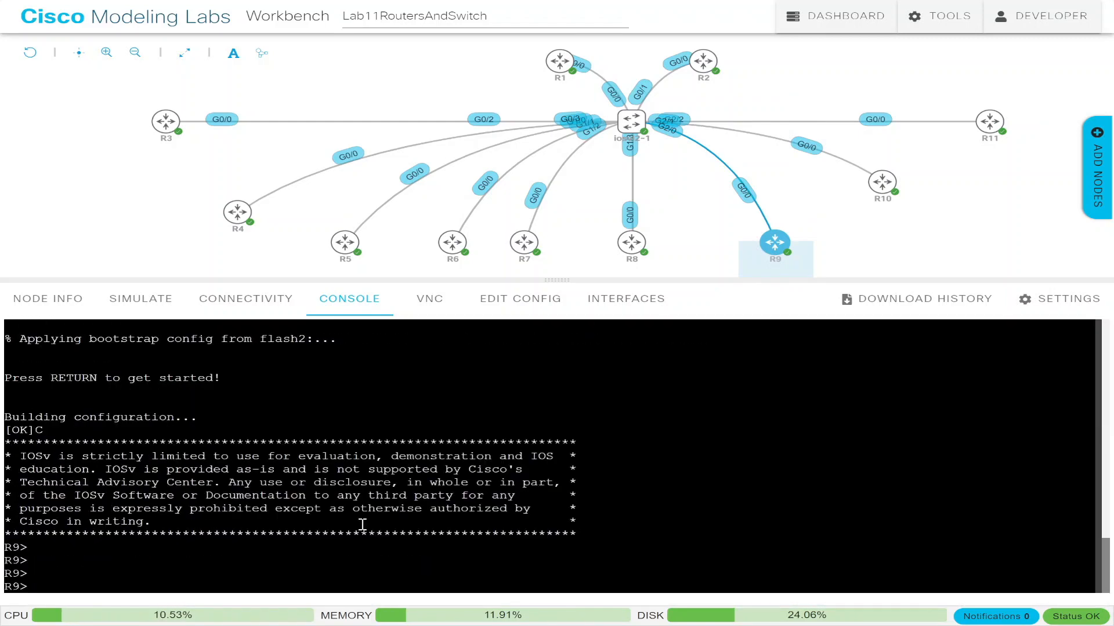
{"action": "key", "text": "Return"}
{"action": "type", "text": "en"}
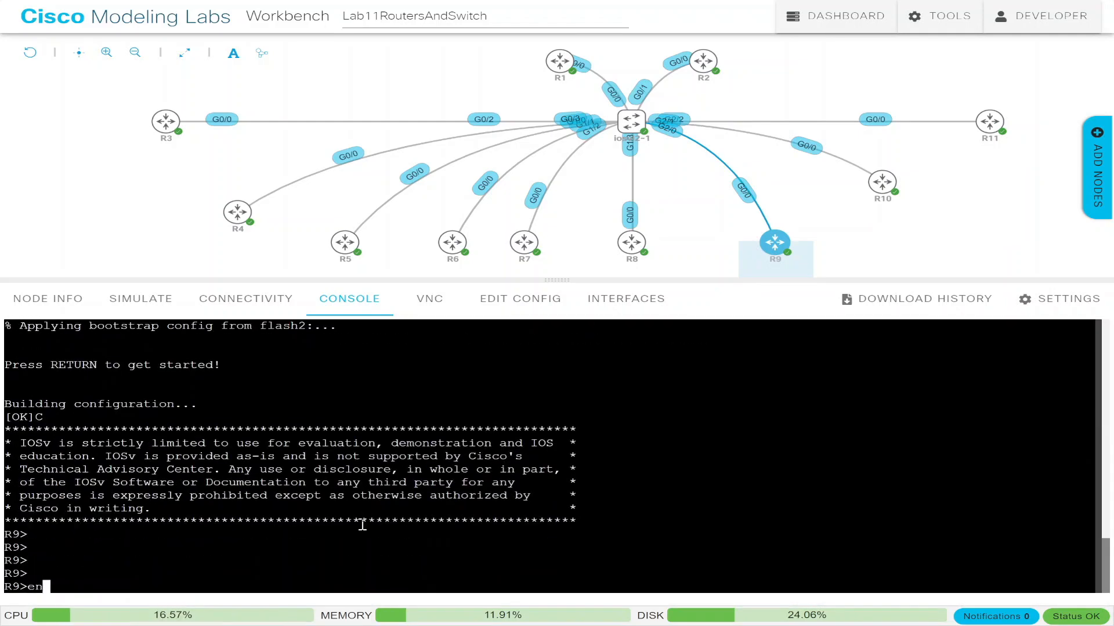
{"action": "key", "text": "Return"}
{"action": "type", "text": "conf t"}
{"action": "key", "text": "Return"}
Step: Set the OSPF priority of R9's g0/0 interface to 0 with ip ospf pri 0 and return to privileged EXEC mode
{"action": "type", "text": "int g0/0"}
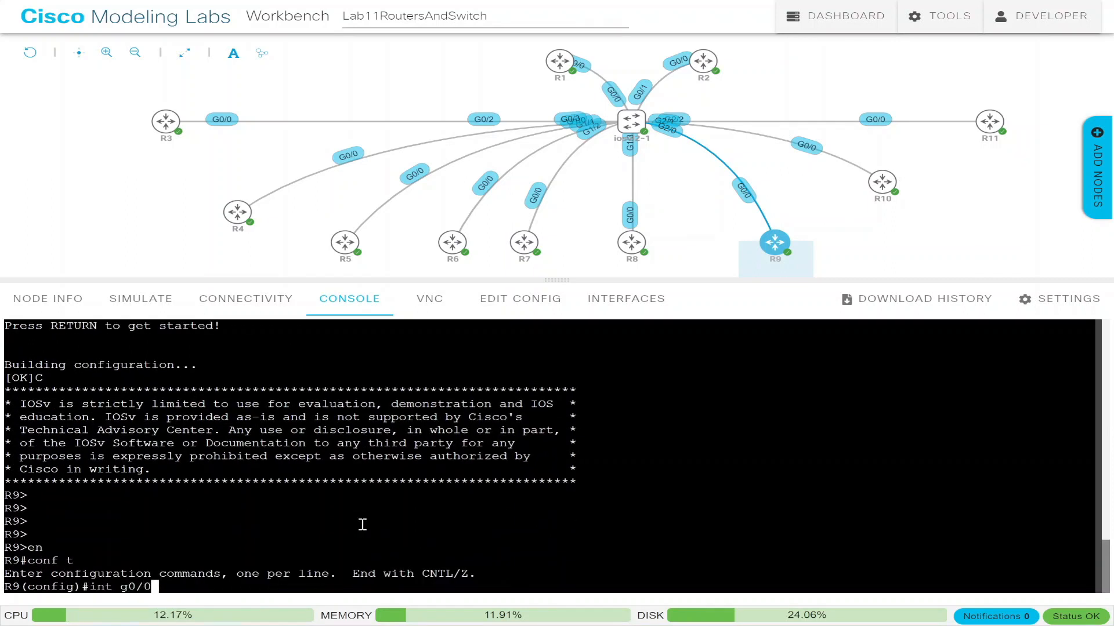
{"action": "key", "text": "Return"}
{"action": "type", "text": "ip op"}
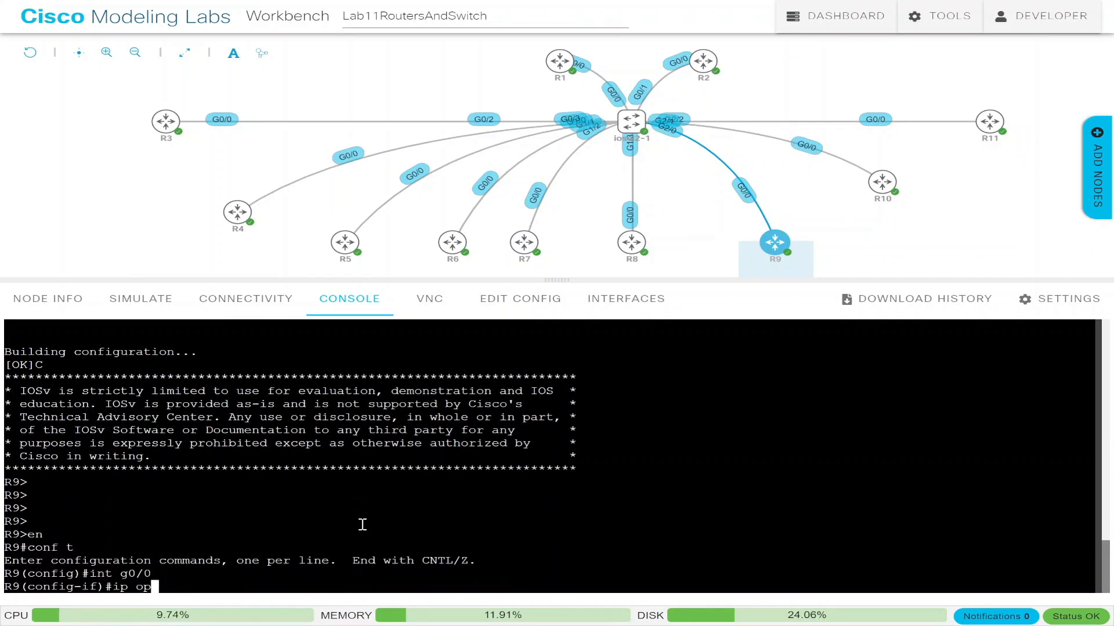
{"action": "key", "text": "BackSpace"}
{"action": "type", "text": "spf pr"}
{"action": "key", "text": "Tab"}
{"action": "type", "text": "i"}
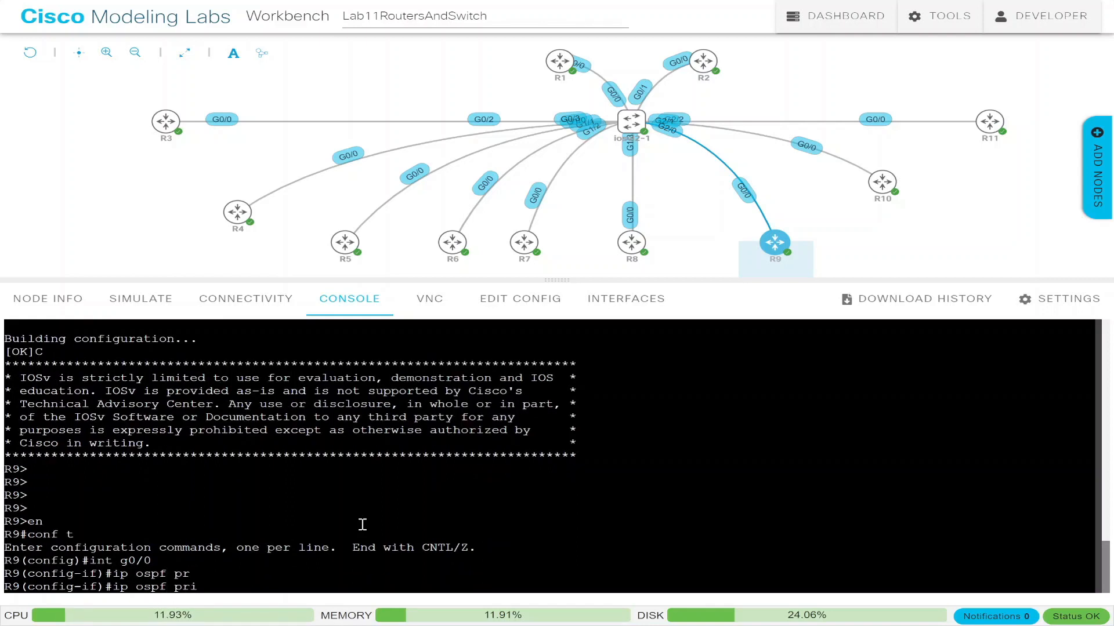
{"action": "key", "text": "BackSpace"}
{"action": "type", "text": "?"}
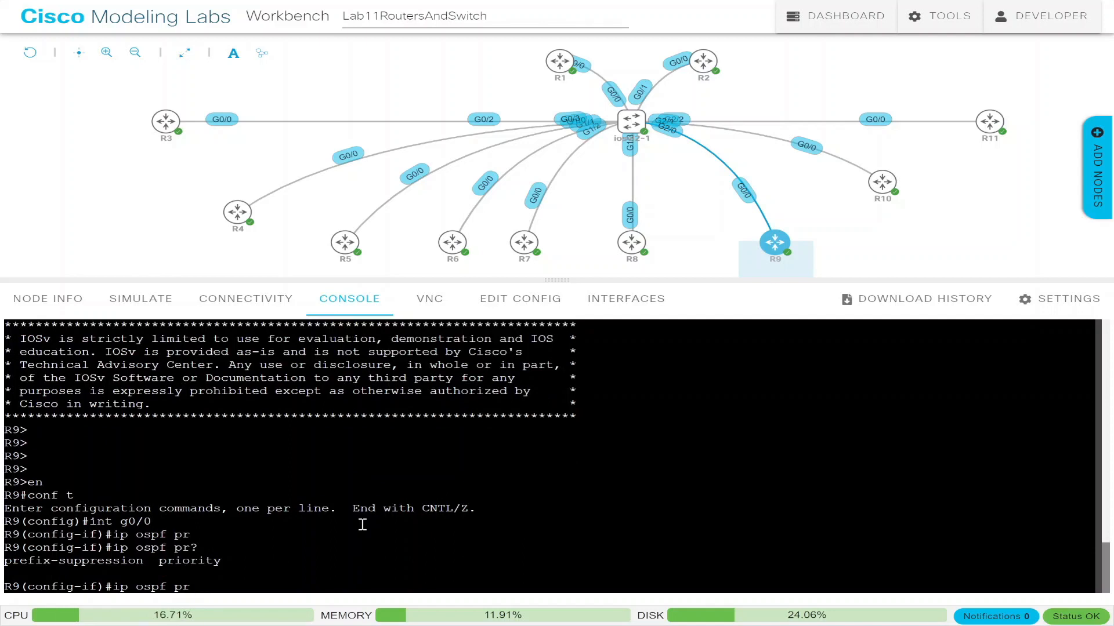
{"action": "type", "text": "i 0"}
{"action": "key", "text": "Return"}
{"action": "key", "text": "ctrl+z"}
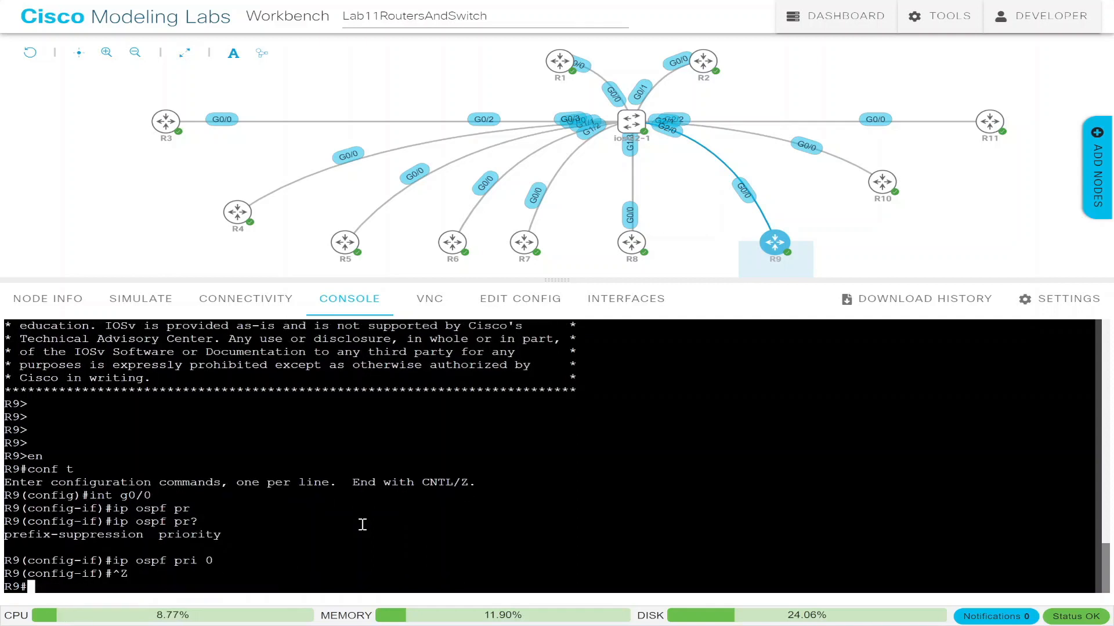
Step: Show R9's OSPF neighbors with sh ip ospf neighbor, repeating the command twice to follow the DR and BDR election
{"action": "type", "text": "sh ip ospf "}
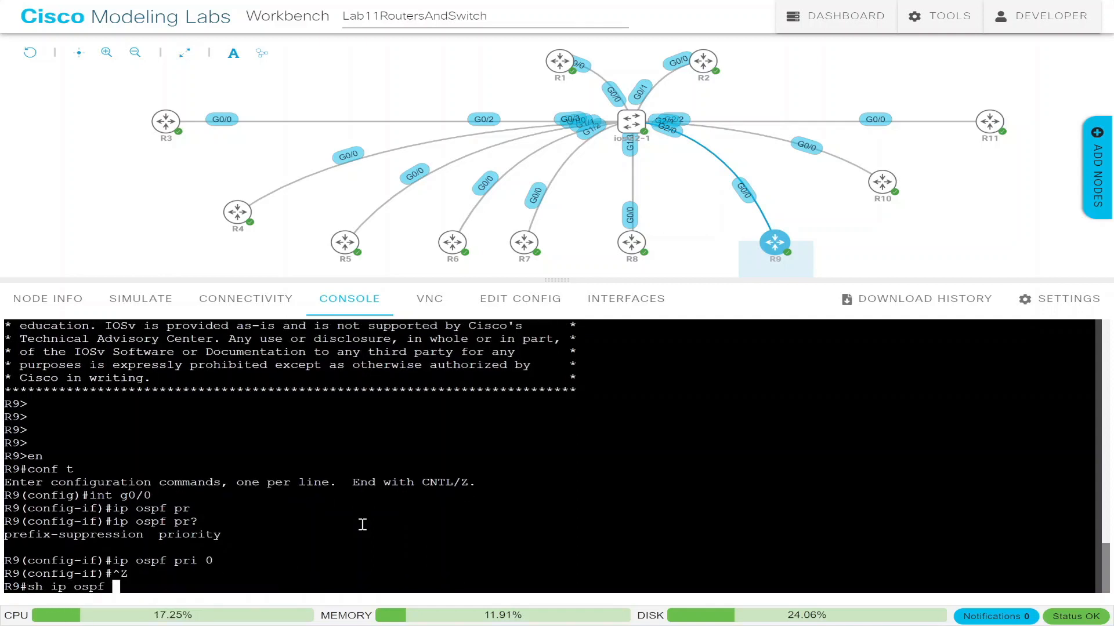
{"action": "type", "text": "nei"}
{"action": "key", "text": "Tab"}
{"action": "key", "text": "Return"}
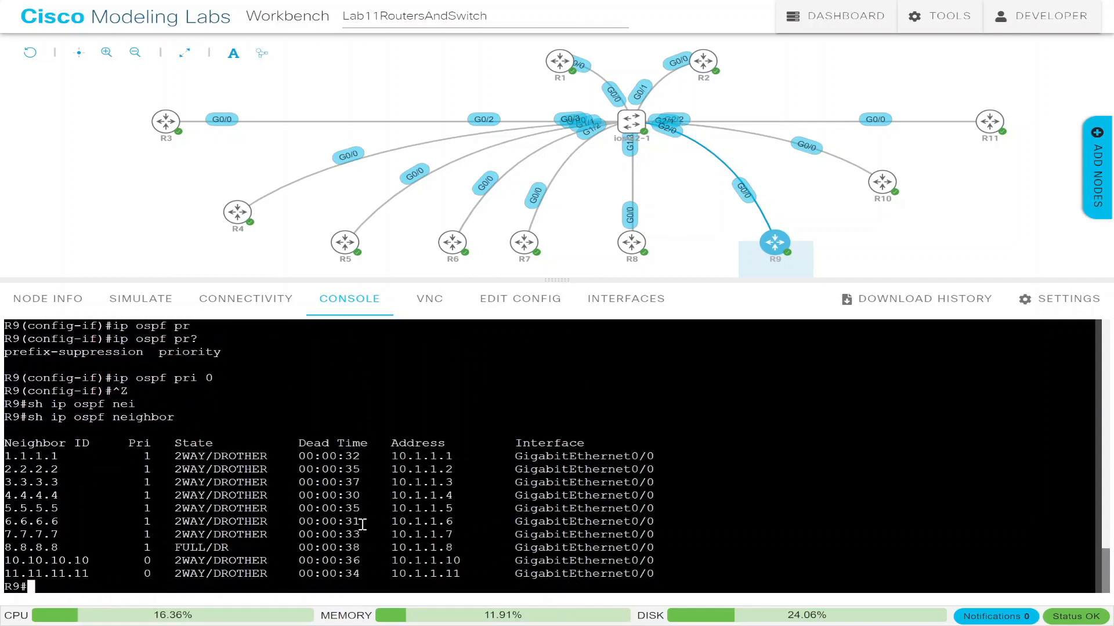
{"action": "key", "text": "Up"}
{"action": "key", "text": "Return"}
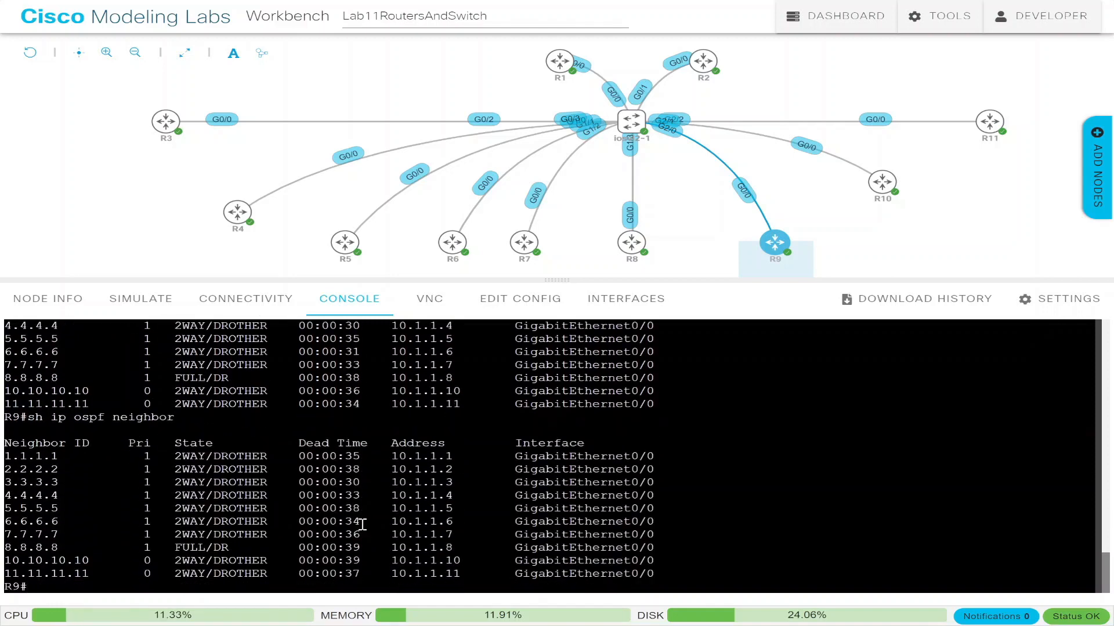
{"action": "key", "text": "Up"}
{"action": "key", "text": "Return"}
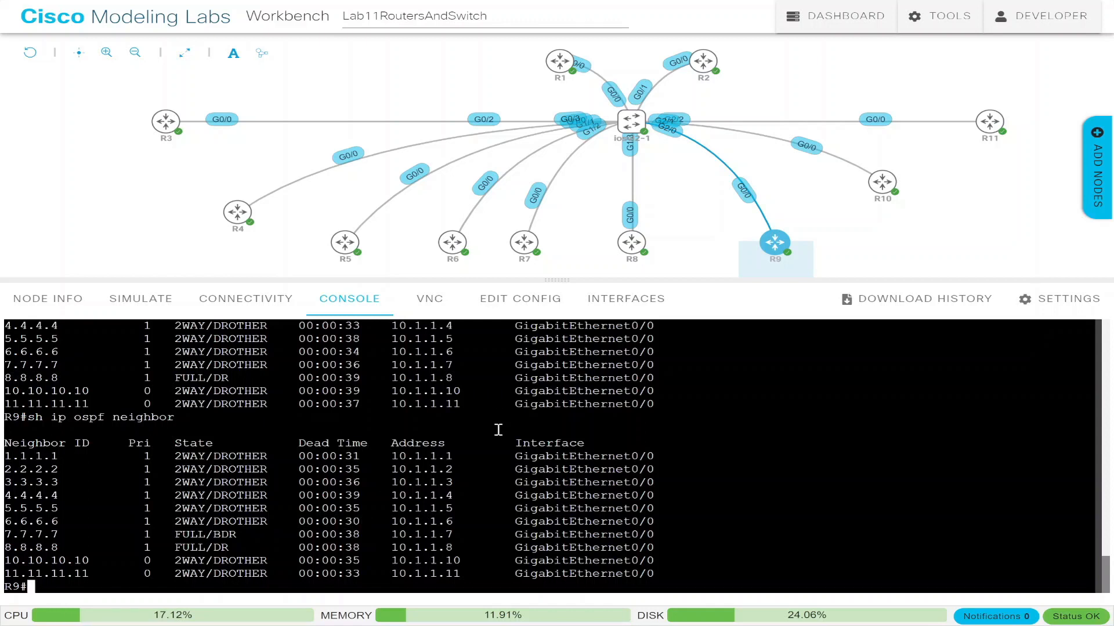
Step: Open the console of router R8 and enable privileged EXEC mode
{"action": "left_click", "coordinate": [620, 255]}
{"action": "left_click", "coordinate": [599, 484]}
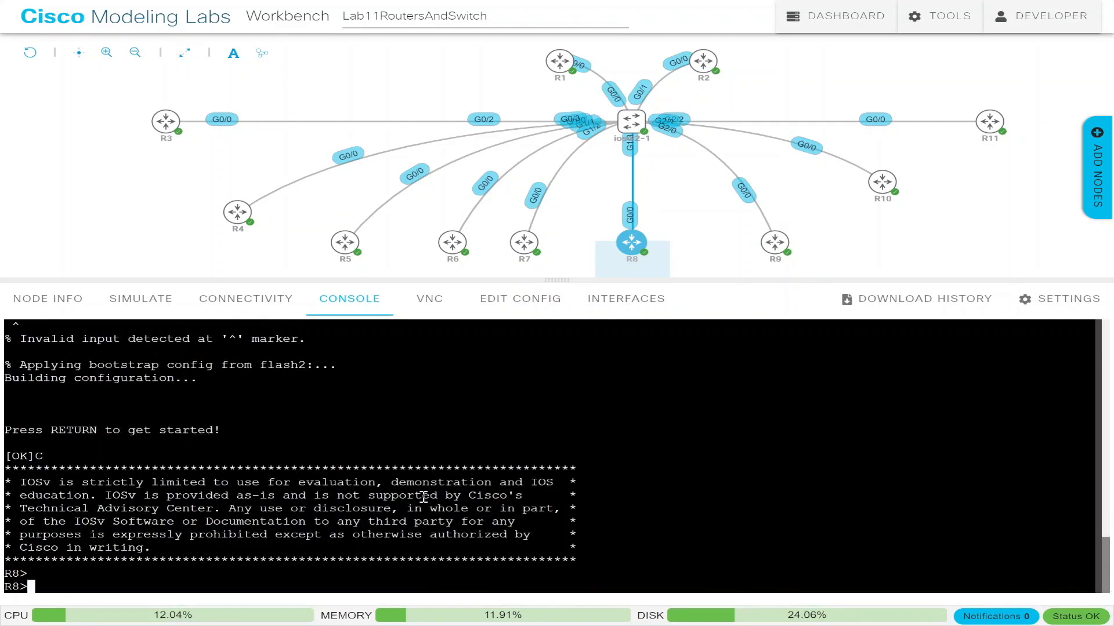
{"action": "key", "text": "Return"}
{"action": "type", "text": "en"}
{"action": "key", "text": "Return"}
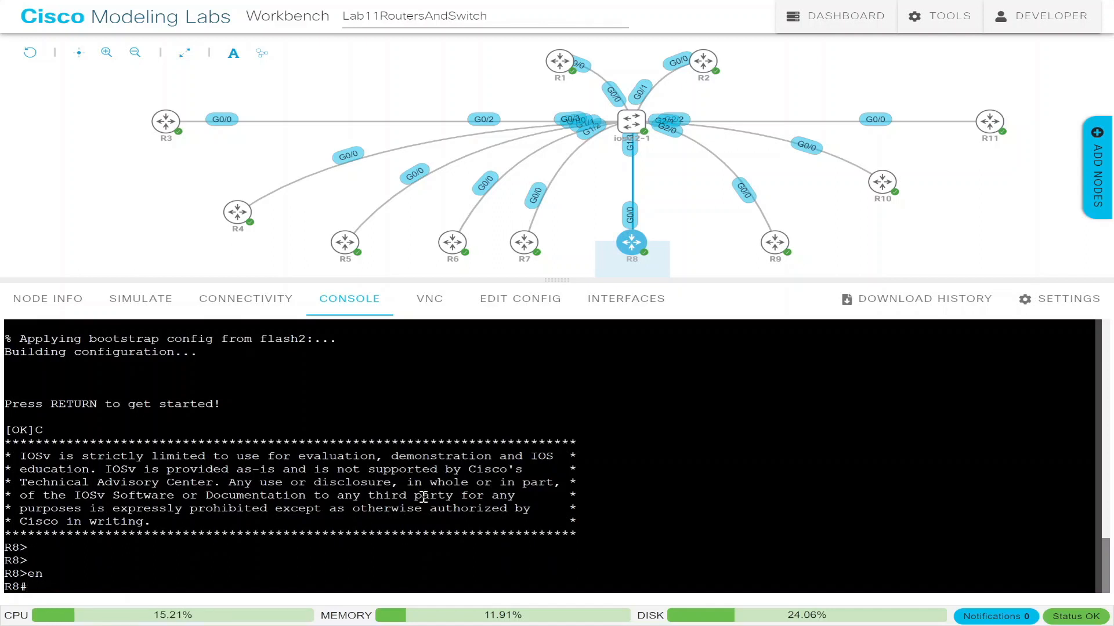
Step: Open the console of router R1 and enter configuration mode for interface g0/0 with conf t and int g0/0
{"action": "left_click", "coordinate": [556, 70]}
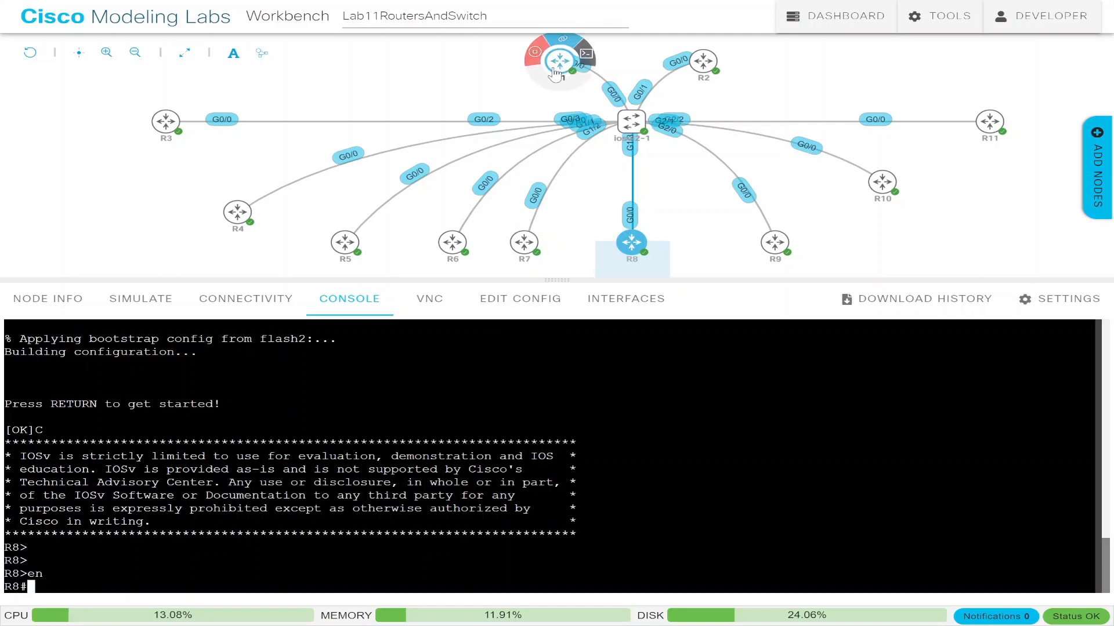
{"action": "left_click", "coordinate": [356, 515]}
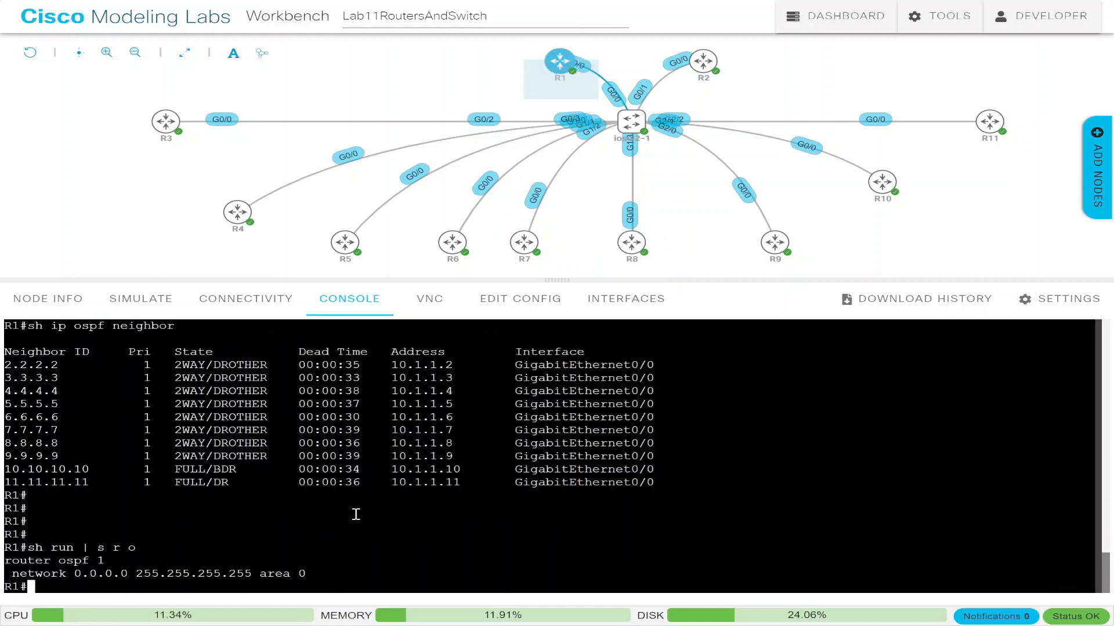
{"action": "type", "text": "conf t"}
{"action": "key", "text": "Return"}
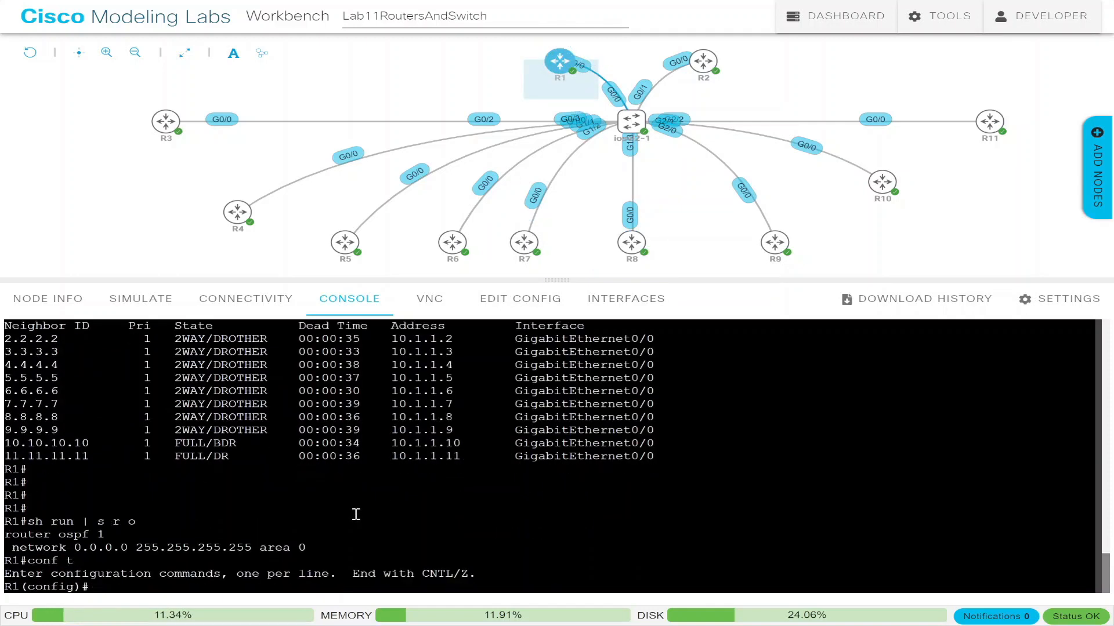
{"action": "type", "text": "int g0/0"}
{"action": "key", "text": "Return"}
Step: Check the allowed priority range, set R1's g0/0 priority with ip ospf priority 255 and return to privileged EXEC mode
{"action": "type", "text": "ip ospf"}
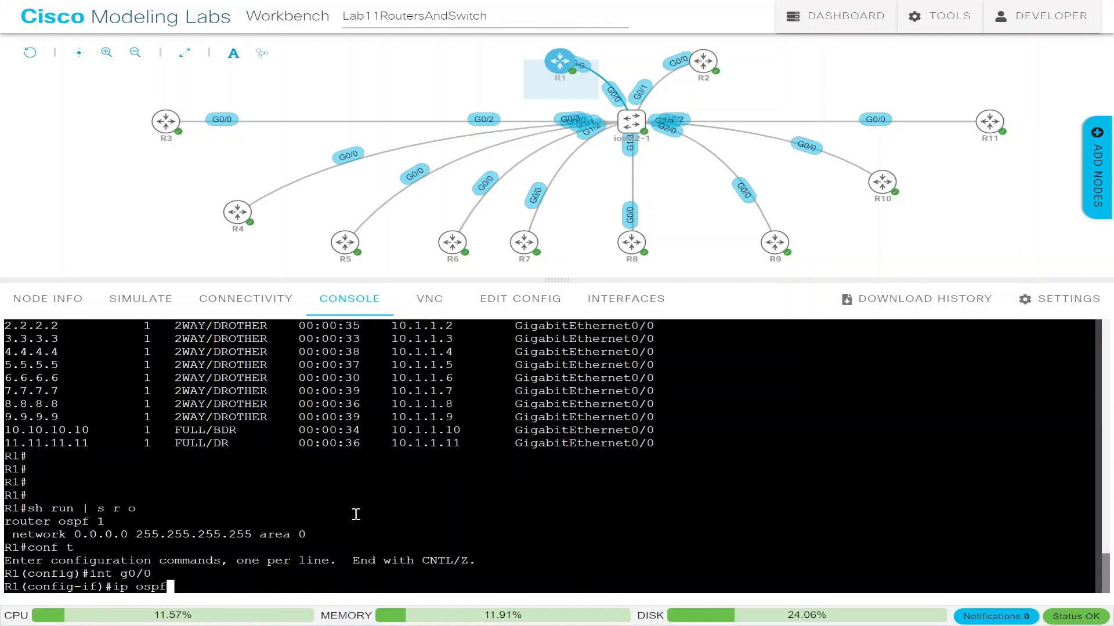
{"action": "key", "text": "Tab"}
{"action": "type", "text": "pri"}
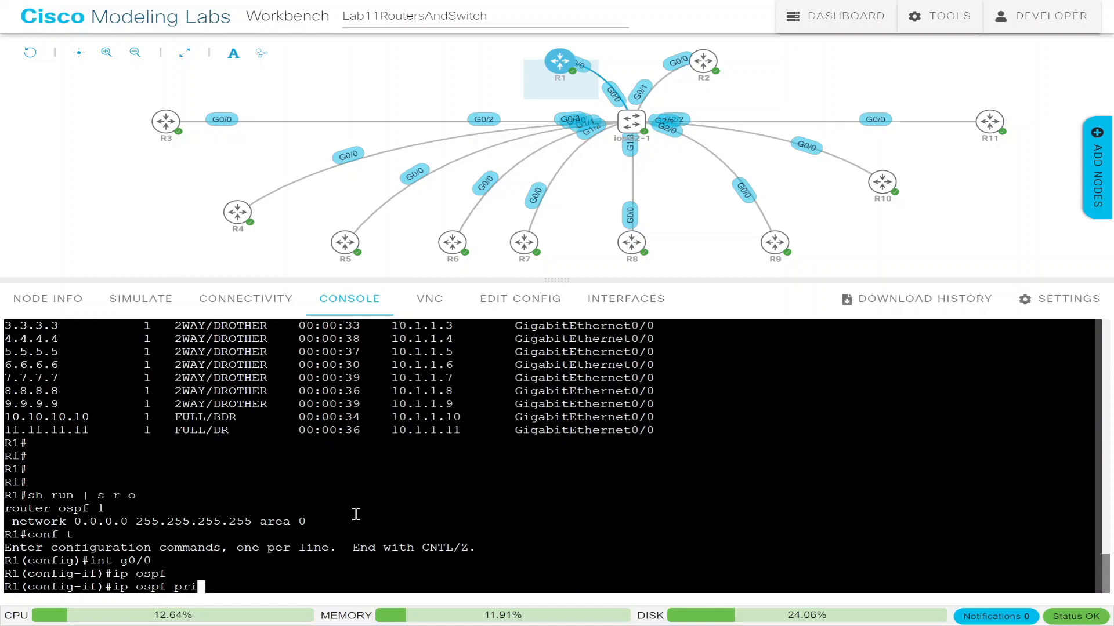
{"action": "key", "text": "Tab"}
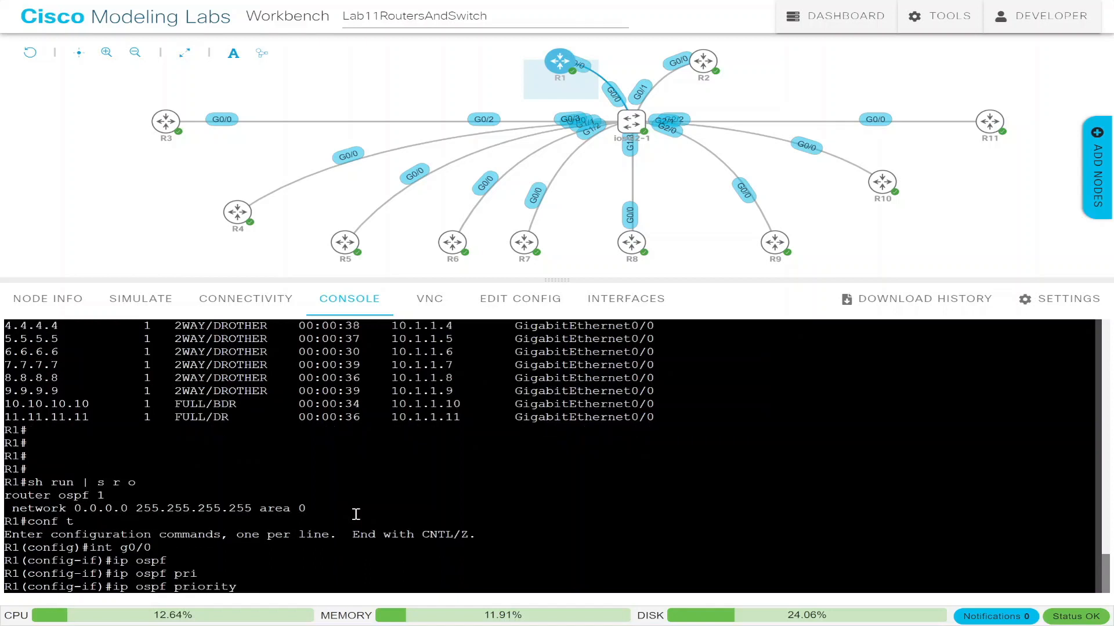
{"action": "type", "text": "?"}
{"action": "type", "text": "255"}
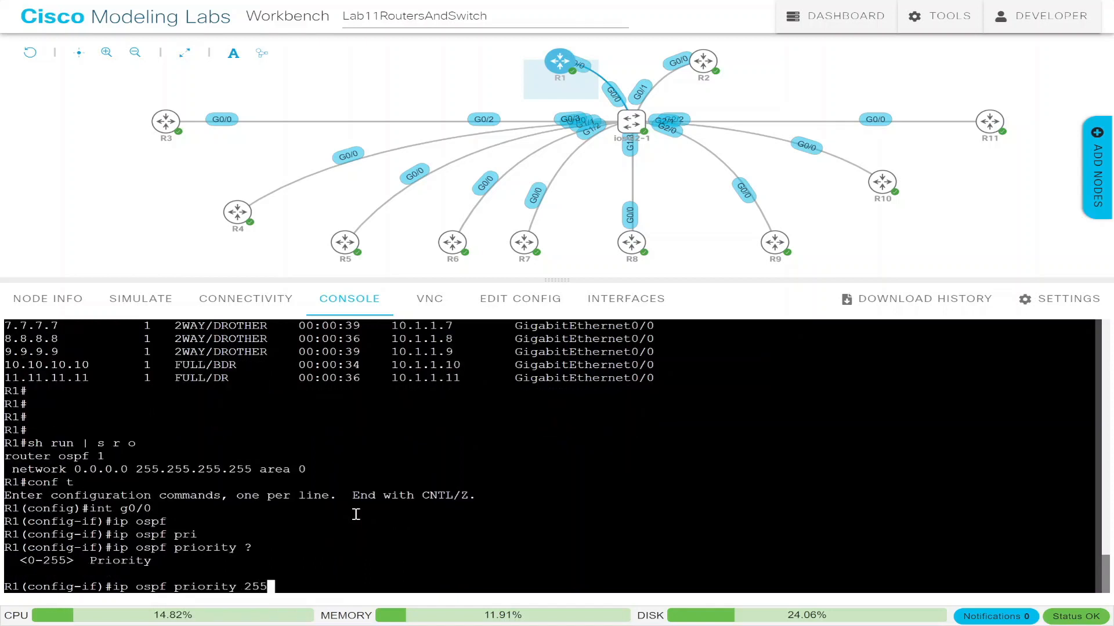
{"action": "key", "text": "Return"}
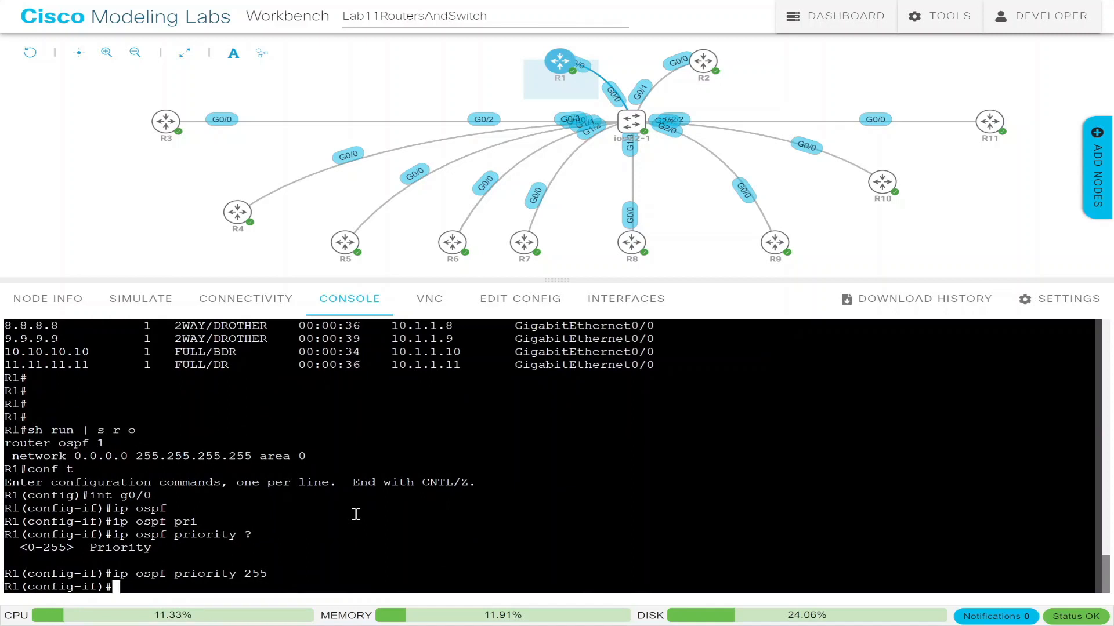
{"action": "key", "text": "ctrl+z"}
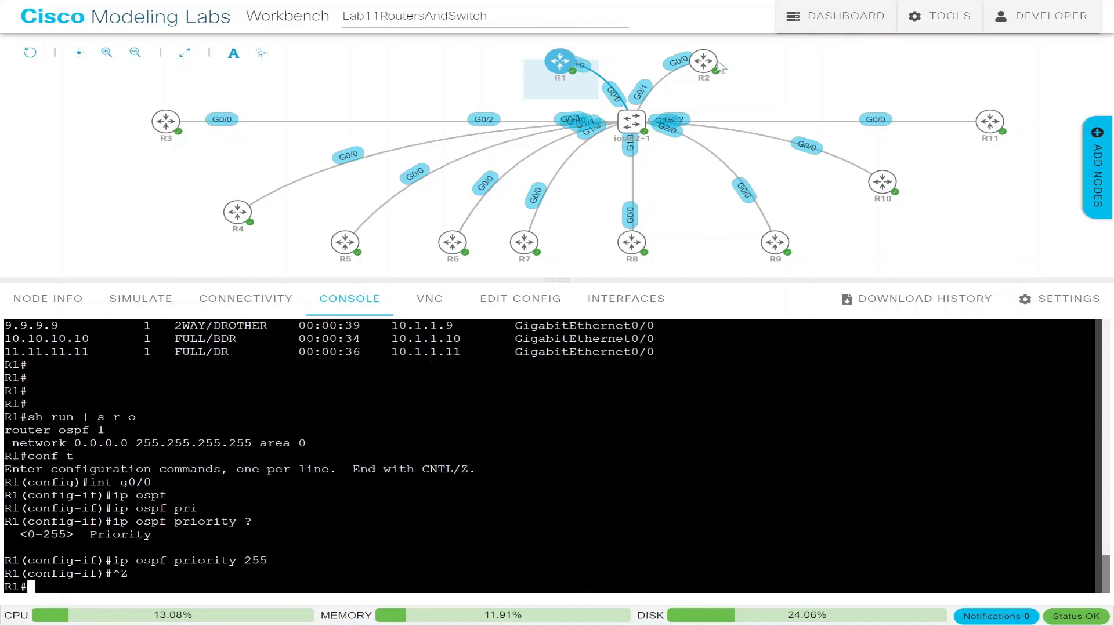
Step: Show R1's OSPF neighbors with sh ip ospf nei, repeating the command twice to check the DR and BDR roles
{"action": "mouse_move", "coordinate": [707, 70]}
{"action": "type", "text": "sh ip ospf nei"}
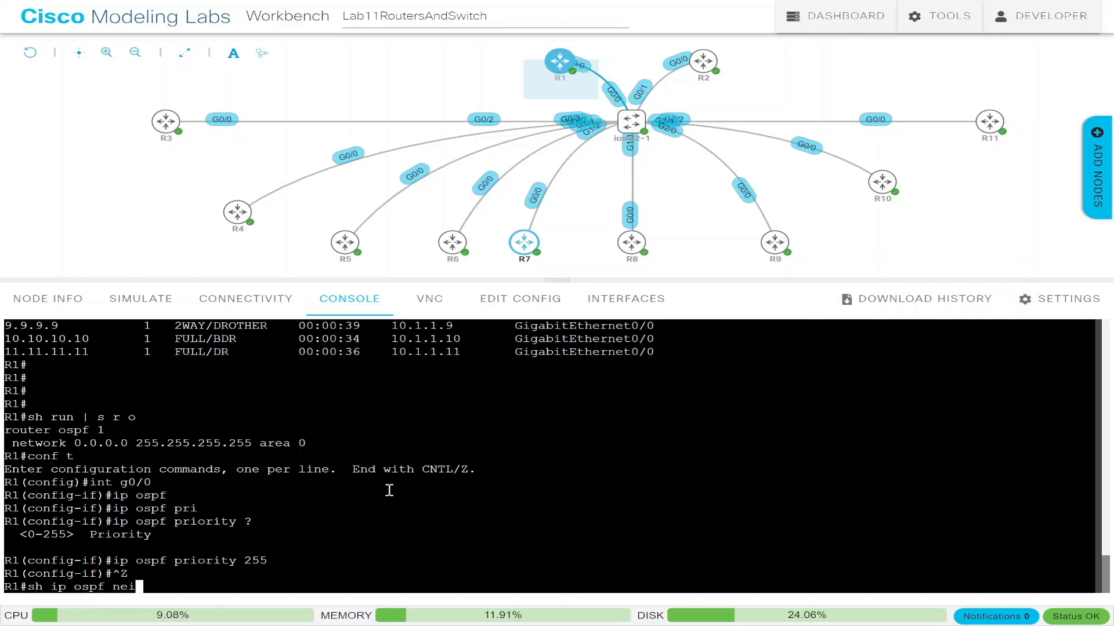
{"action": "key", "text": "Return"}
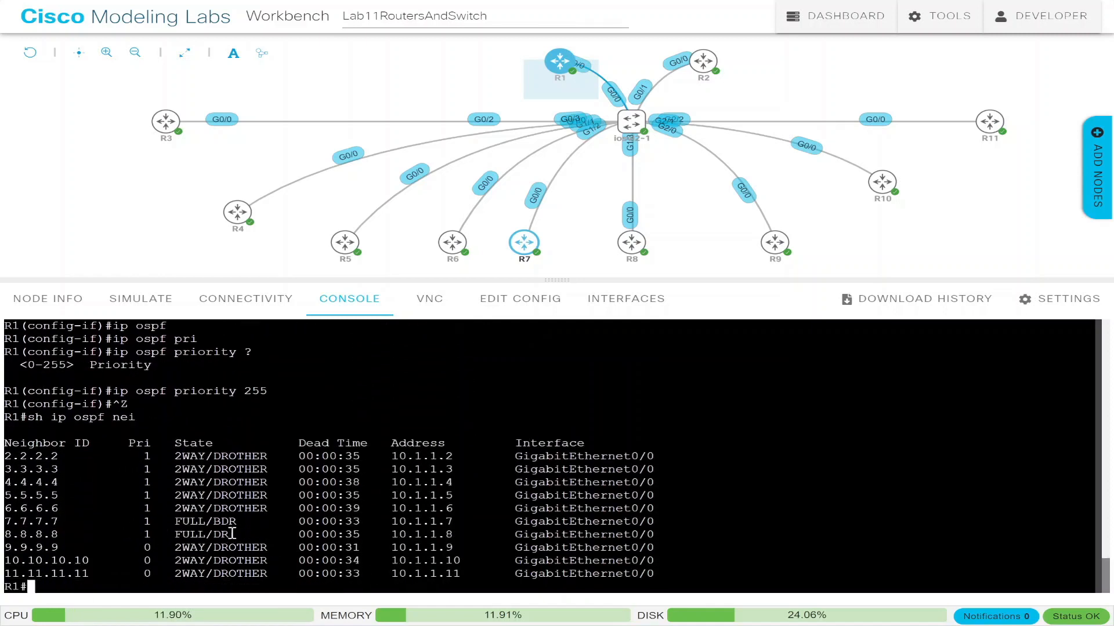
{"action": "key", "text": "Up"}
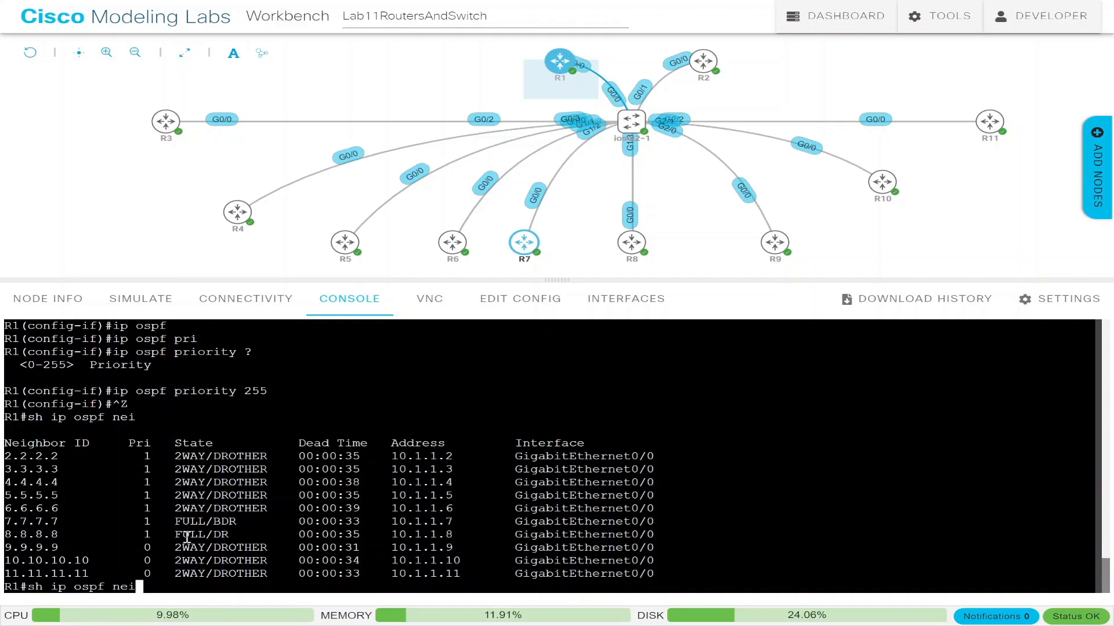
{"action": "key", "text": "Return"}
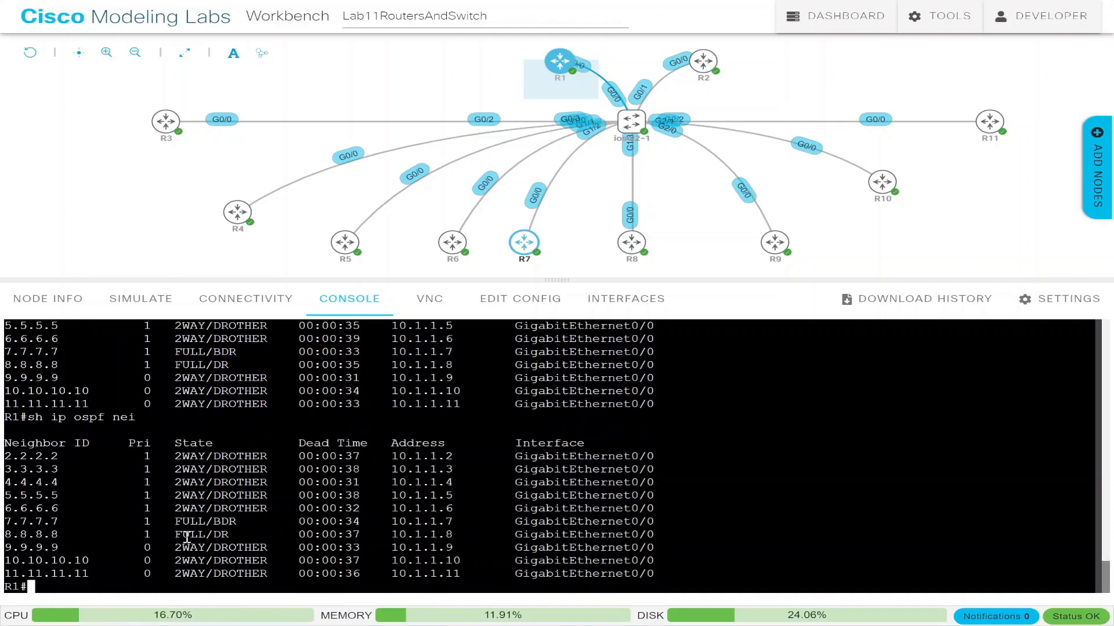
{"action": "key", "text": "Up"}
{"action": "key", "text": "Return"}
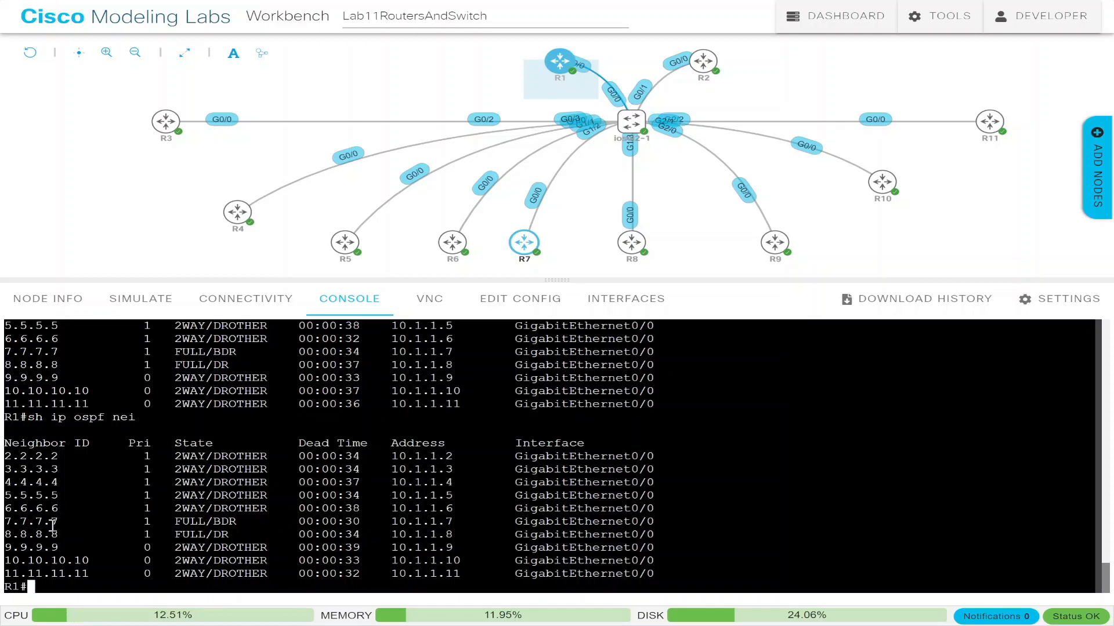
Step: Switch to the console of router R8 and enter configuration mode for interface g0/0 with conf t and int g0/0
{"action": "left_click", "coordinate": [632, 242]}
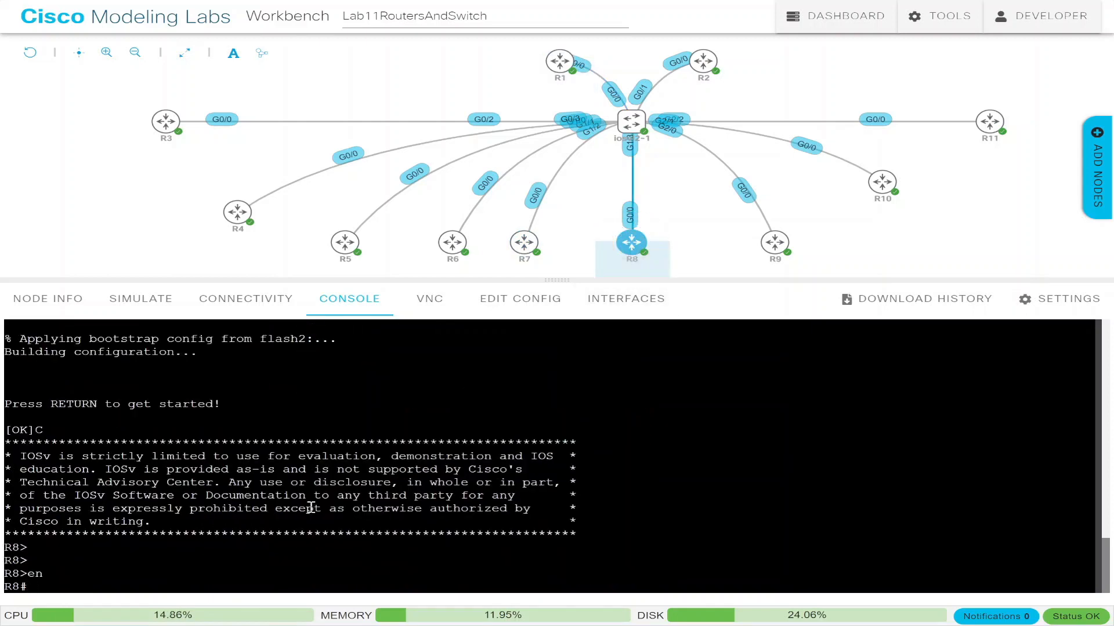
{"action": "type", "text": "conf t"}
{"action": "key", "text": "Return"}
{"action": "type", "text": "int g0/0"}
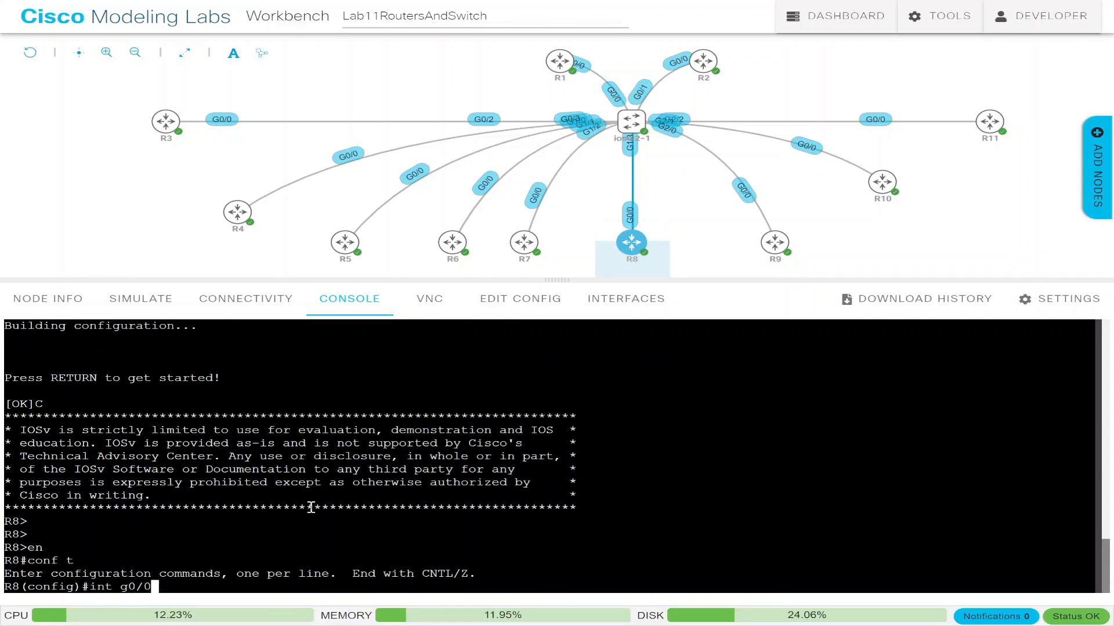
{"action": "key", "text": "Return"}
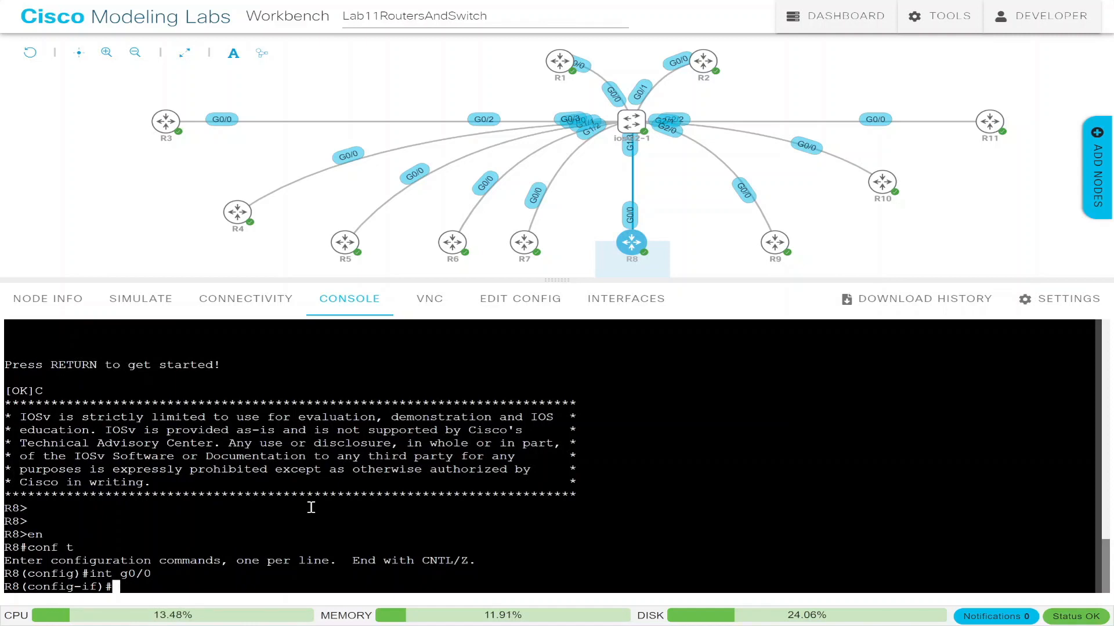
Step: Set R8's g0/0 OSPF priority to 0 with ip ospf priority 0 and return to privileged EXEC mode
{"action": "type", "text": "ip ospf"}
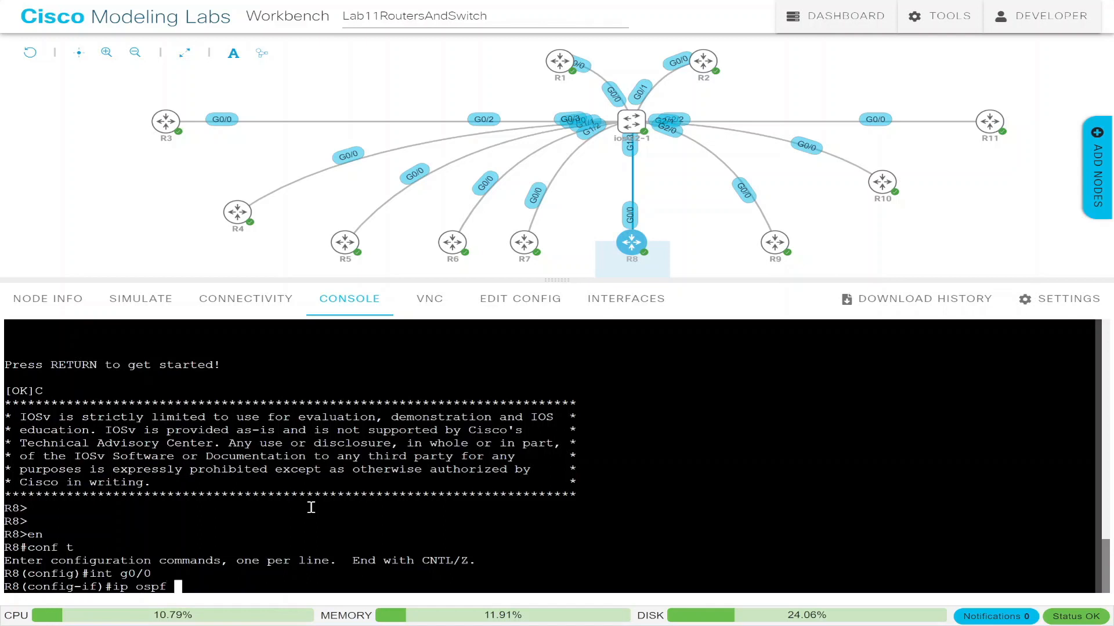
{"action": "type", "text": " pr"}
{"action": "key", "text": "Tab"}
{"action": "type", "text": "i"}
{"action": "key", "text": "Tab"}
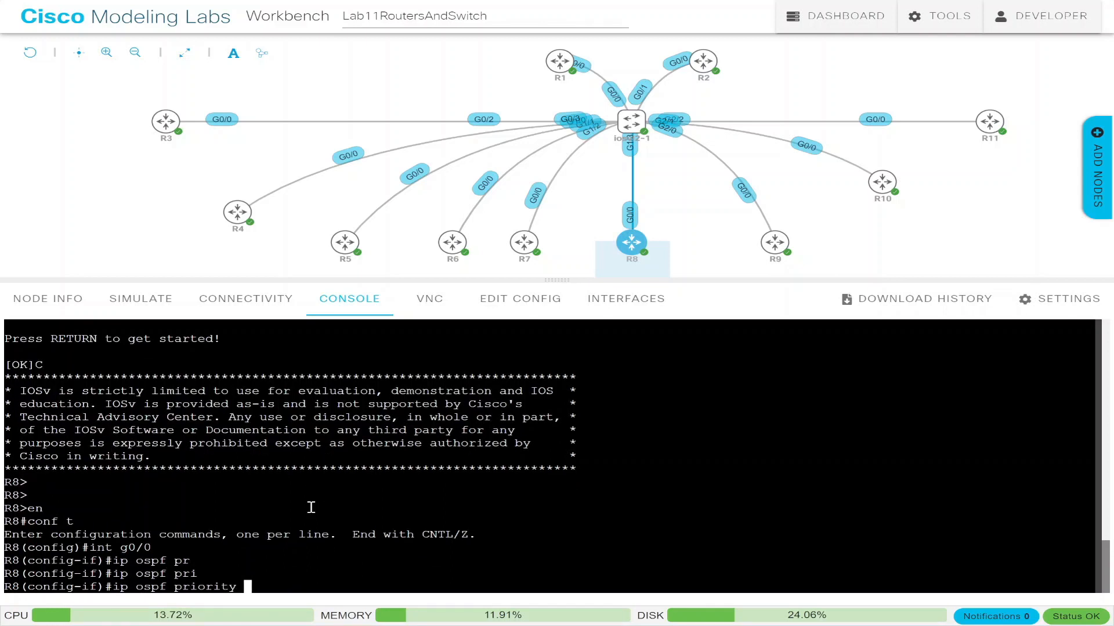
{"action": "type", "text": "0"}
{"action": "key", "text": "Return"}
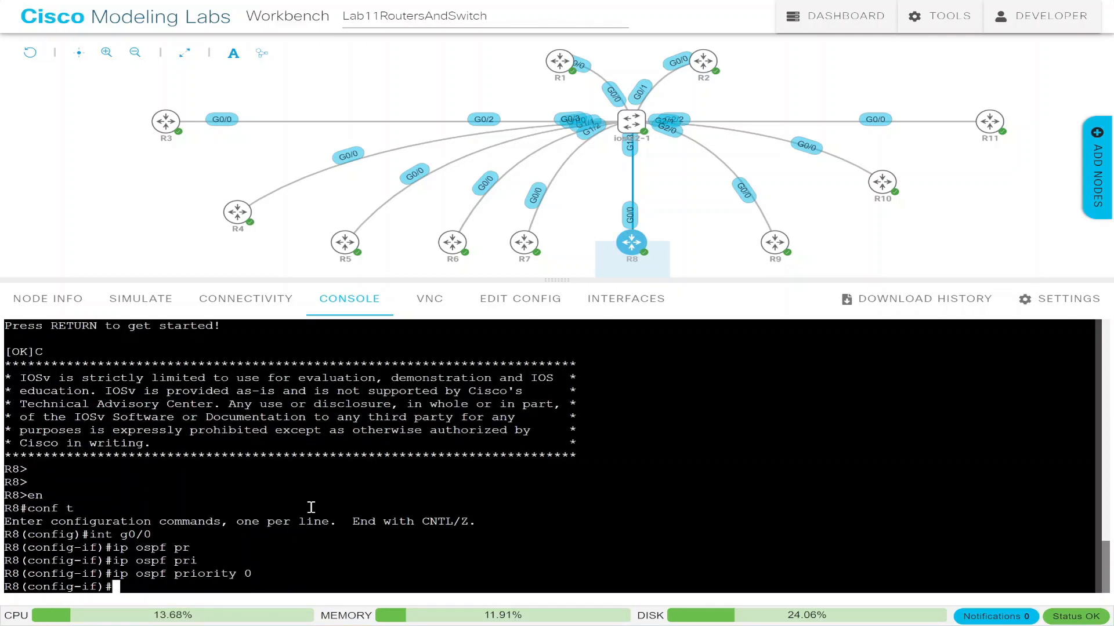
{"action": "key", "text": "ctrl+z"}
Step: Show R8's OSPF neighbors with sh ip ospf neighbor, repeat the command once and examine the priority and state of neighbor 1.1.1.1
{"action": "type", "text": "sh ip "}
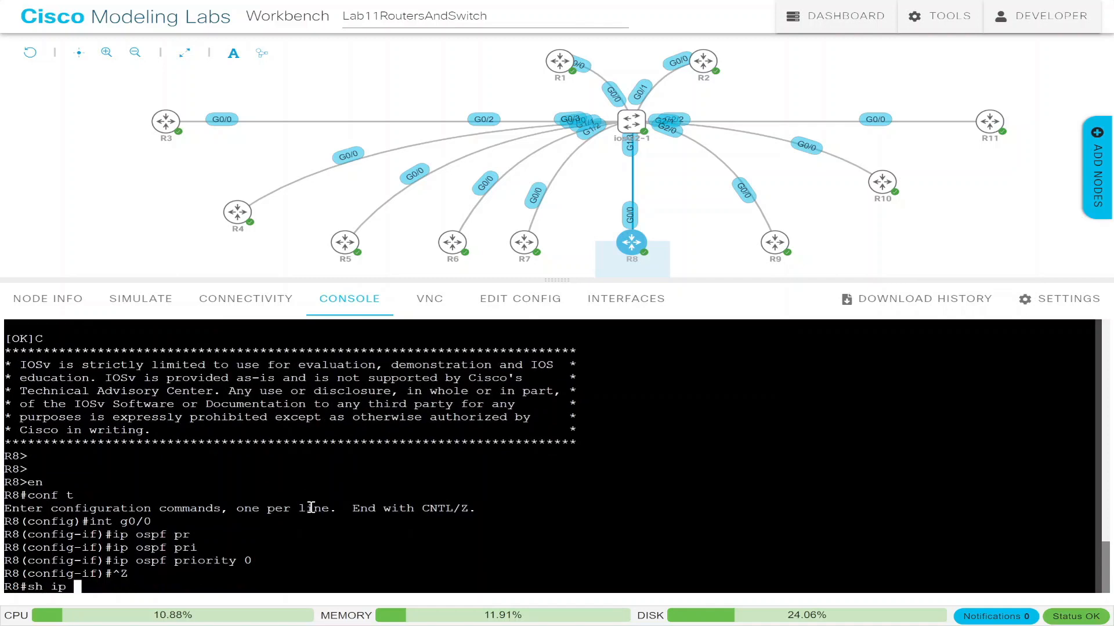
{"action": "type", "text": "ospf nei"}
{"action": "key", "text": "Tab"}
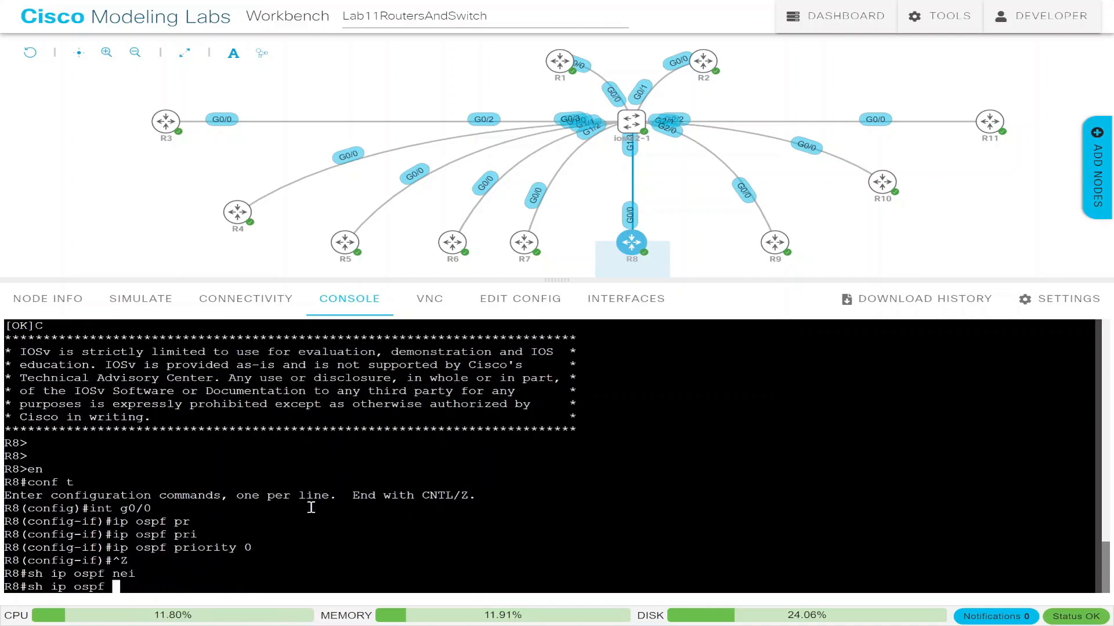
{"action": "key", "text": "Return"}
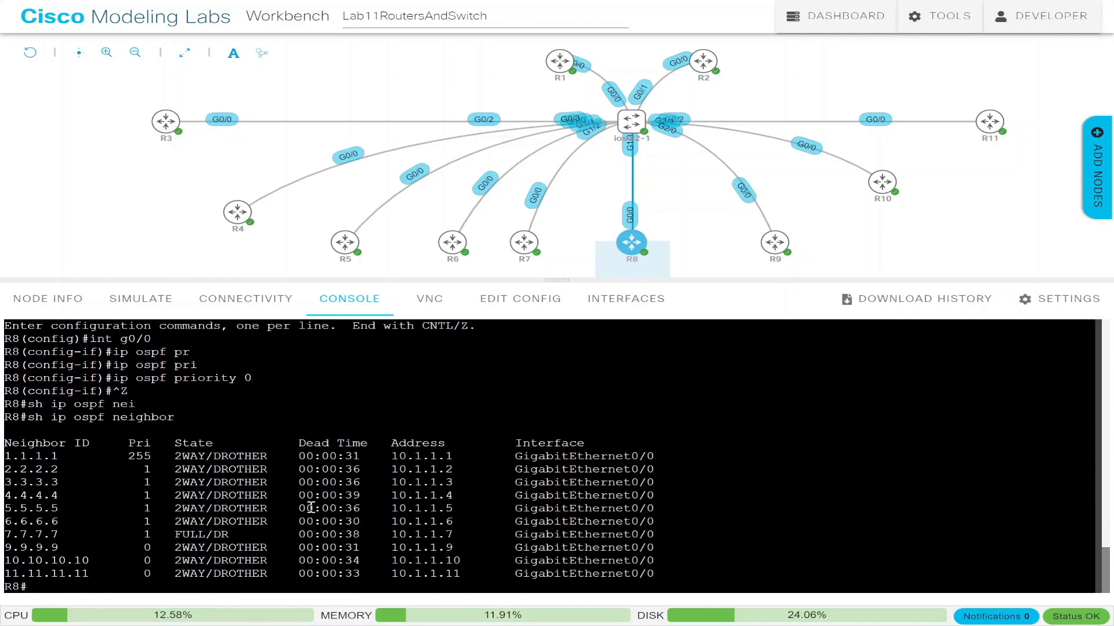
{"action": "key", "text": "Up"}
{"action": "key", "text": "Return"}
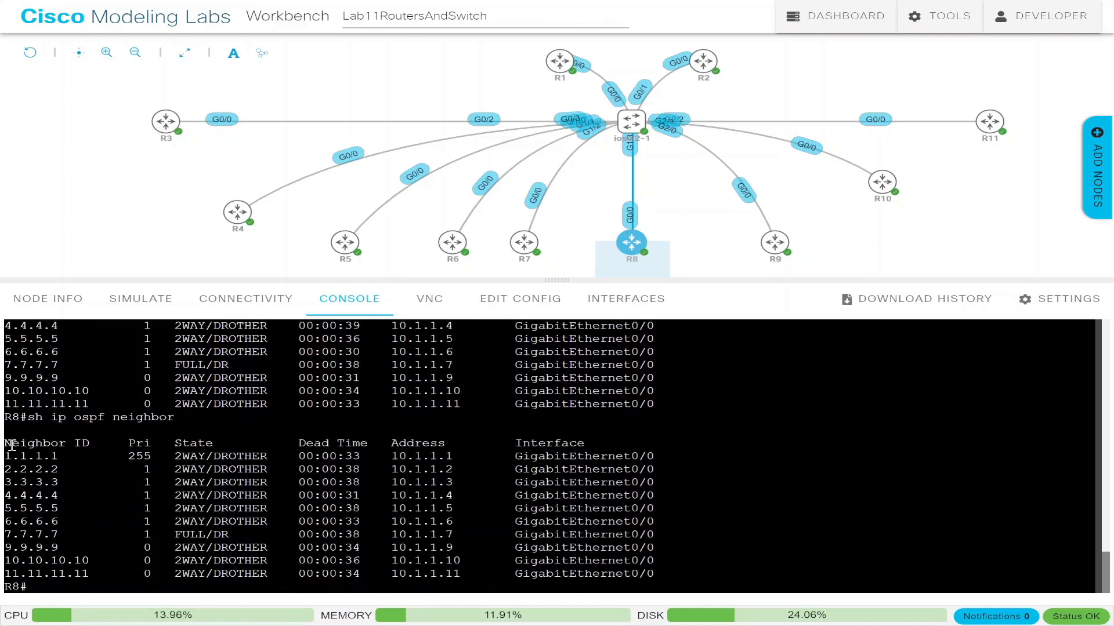
{"action": "left_click_drag", "start_coordinate": [9, 444], "coordinate": [170, 458]}
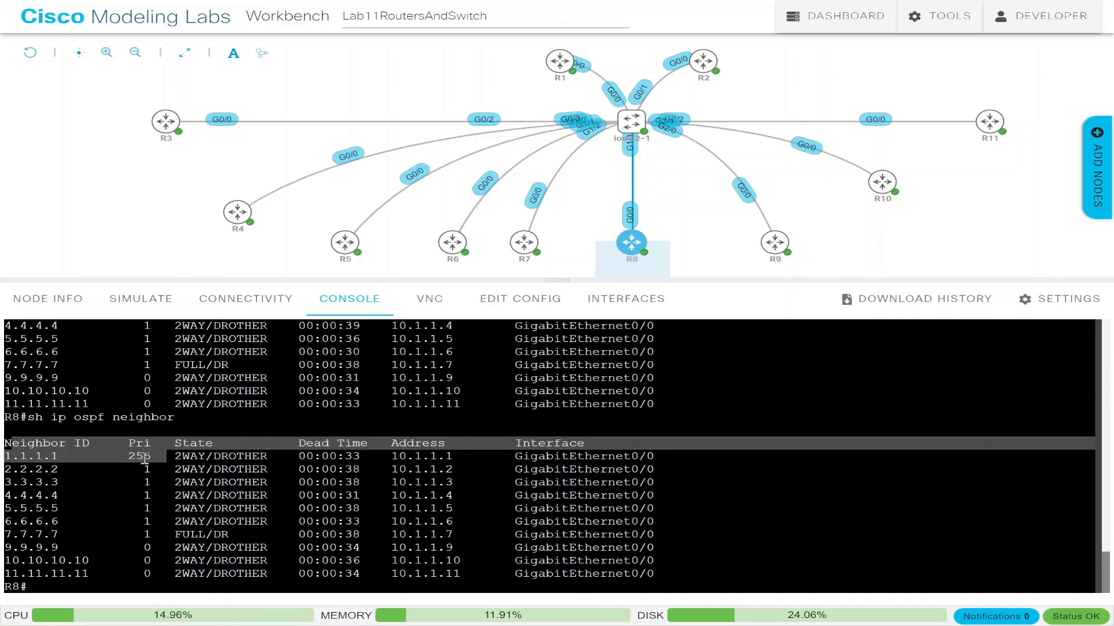
{"action": "left_click", "coordinate": [132, 538]}
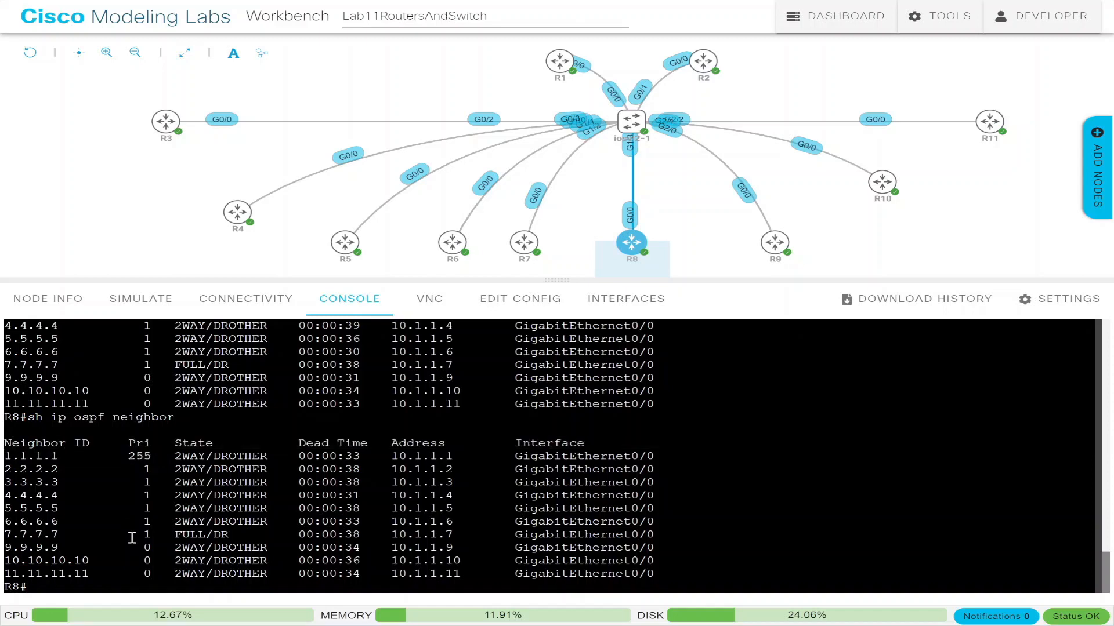
Step: Run sh ip ospf neighbor on R8 two more times and examine the roles of neighbors 1.1.1.1 and 7.7.7.7
{"action": "type", "text": "sh ip ospf neighbor"}
{"action": "key", "text": "Return"}
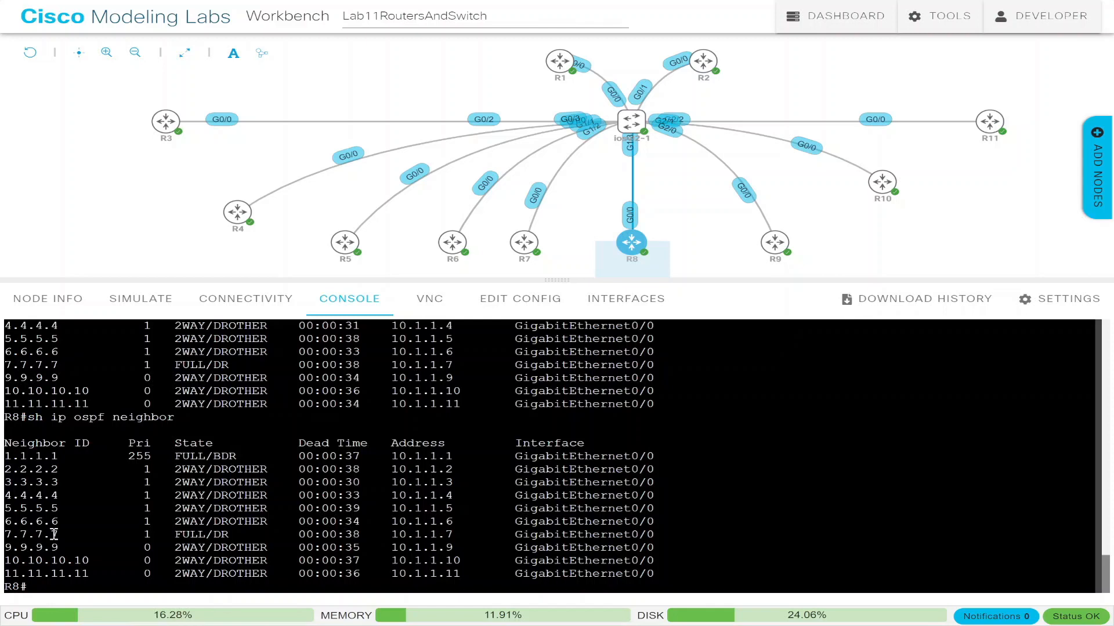
{"action": "double_click", "coordinate": [46, 458]}
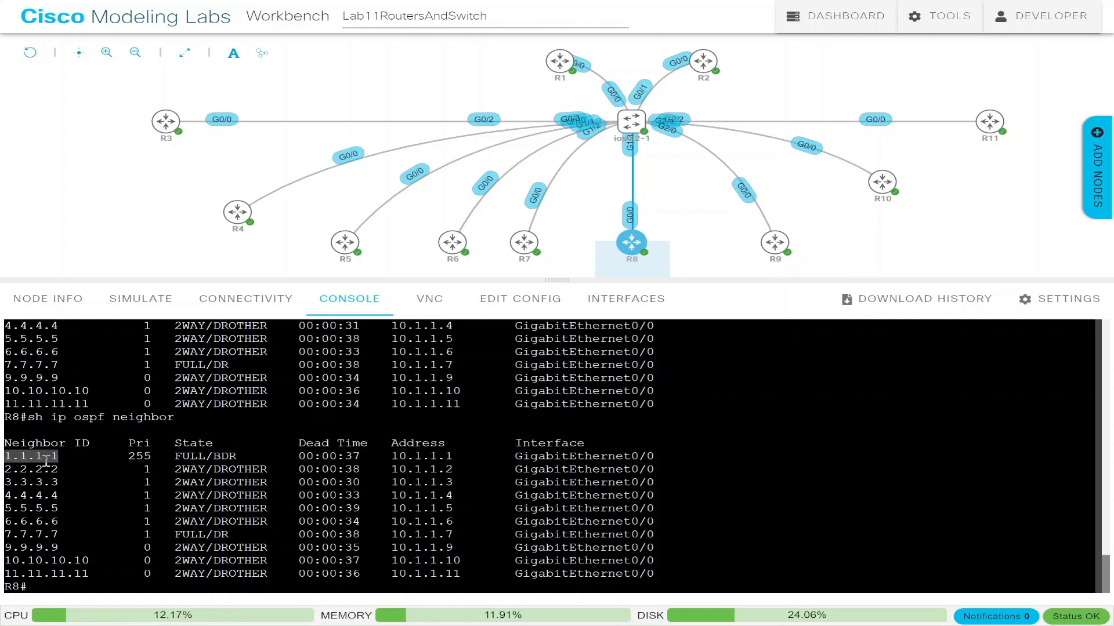
{"action": "key", "text": "Up"}
{"action": "key", "text": "Return"}
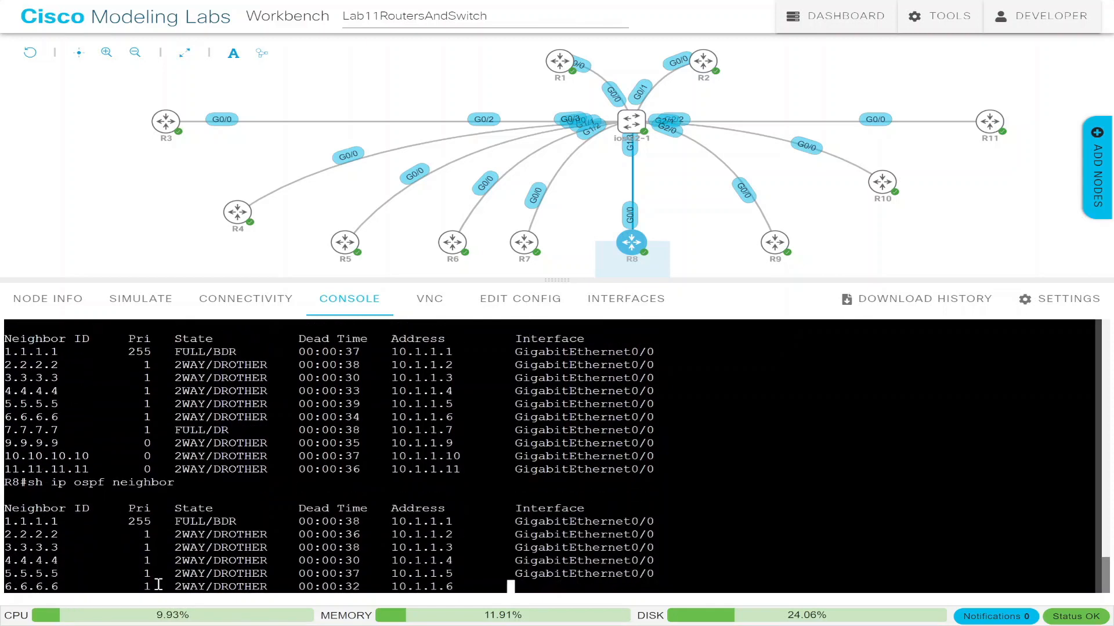
{"action": "key", "text": "Return"}
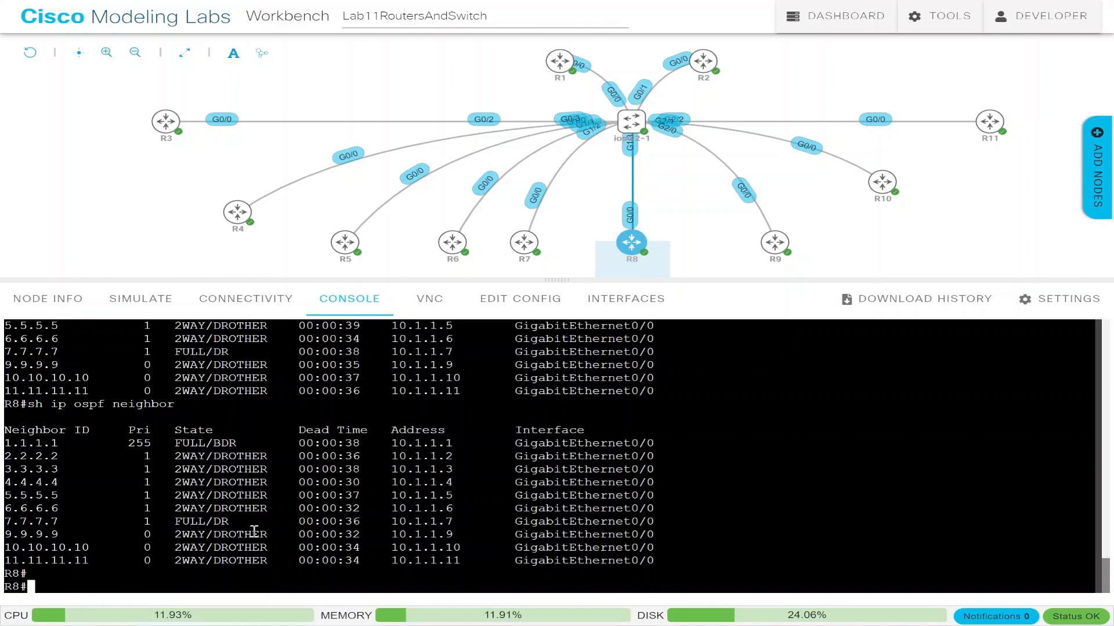
{"action": "double_click", "coordinate": [199, 521]}
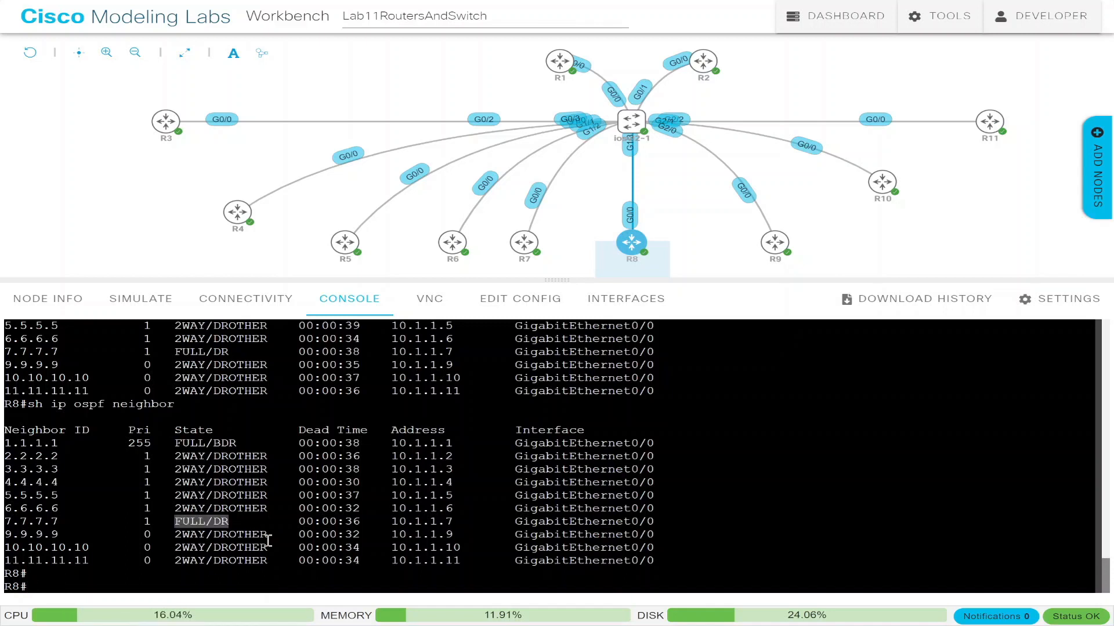
Step: Open the console of router R7 and enable privileged EXEC mode with en
{"action": "left_click", "coordinate": [517, 261]}
{"action": "left_click", "coordinate": [552, 477]}
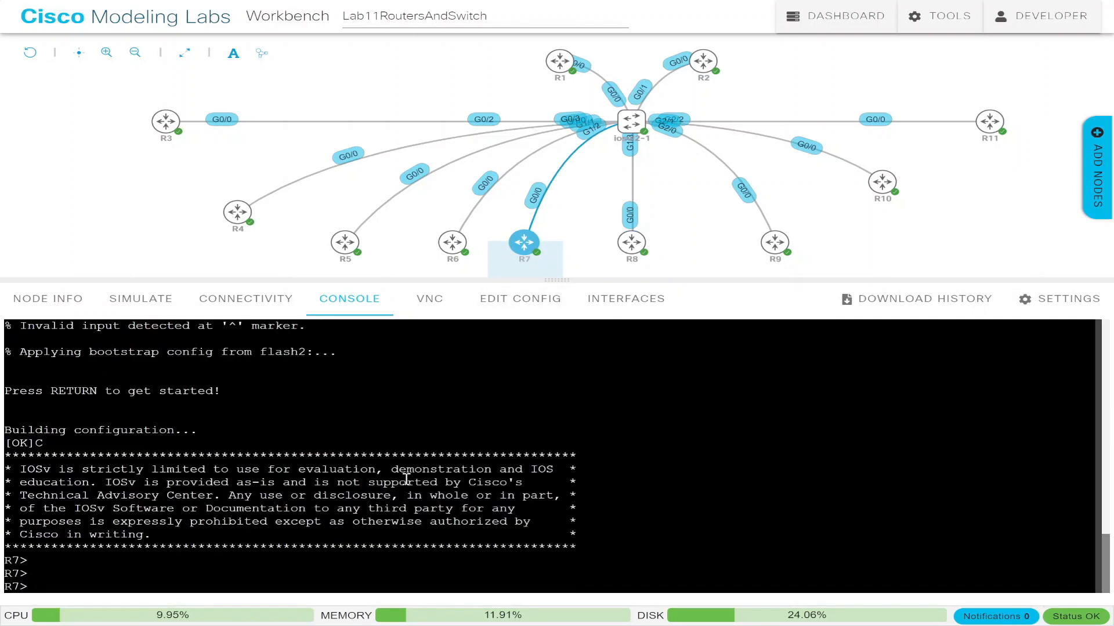
{"action": "key", "text": "Return"}
{"action": "key", "text": "Return"}
{"action": "key", "text": "Return"}
{"action": "type", "text": "en"}
{"action": "key", "text": "Return"}
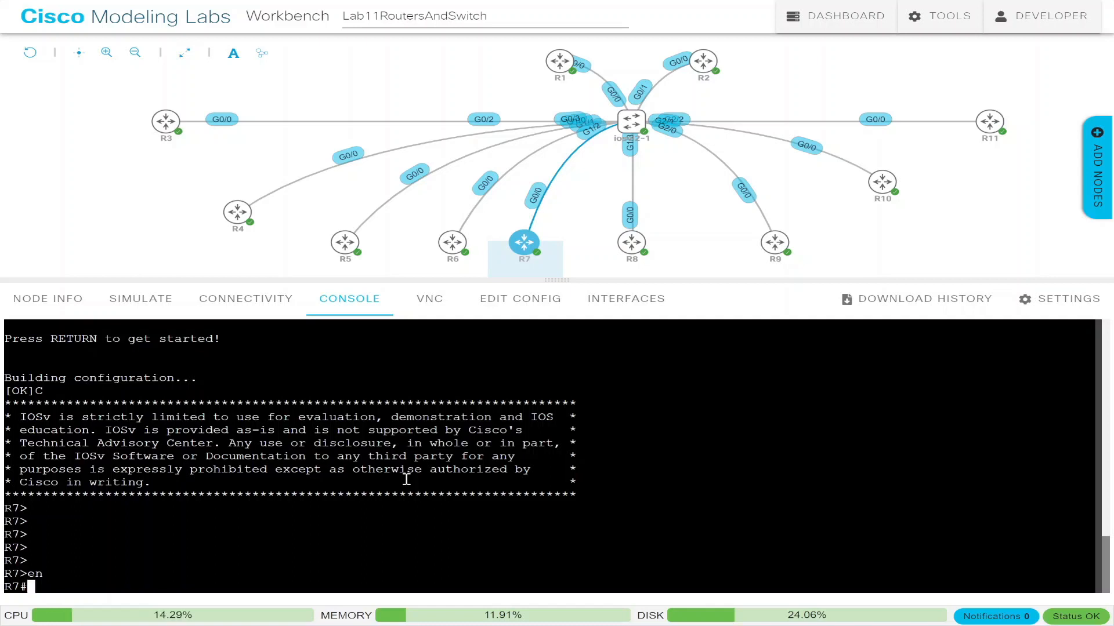
Step: Set the OSPF priority of R7's g0/0 interface to 0 with ip ospf pri 0 and return to privileged EXEC mode
{"action": "type", "text": "conf t"}
{"action": "key", "text": "Return"}
{"action": "type", "text": "int g0/0"}
{"action": "key", "text": "Return"}
{"action": "type", "text": "i"}
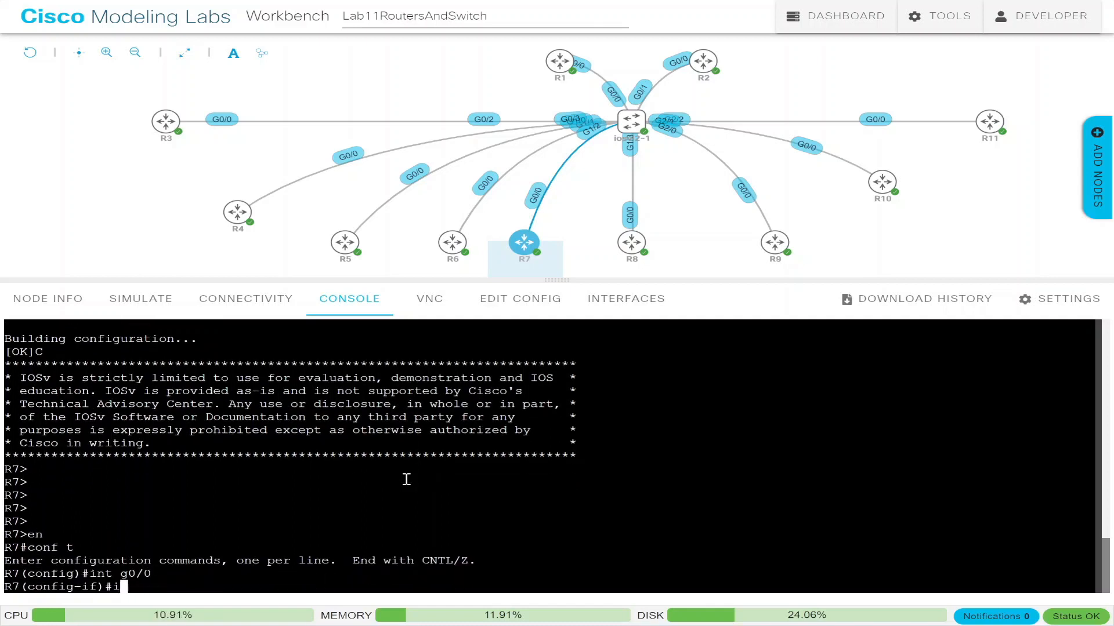
{"action": "type", "text": "p ospf pri 0"}
{"action": "key", "text": "Return"}
{"action": "key", "text": "ctrl+z"}
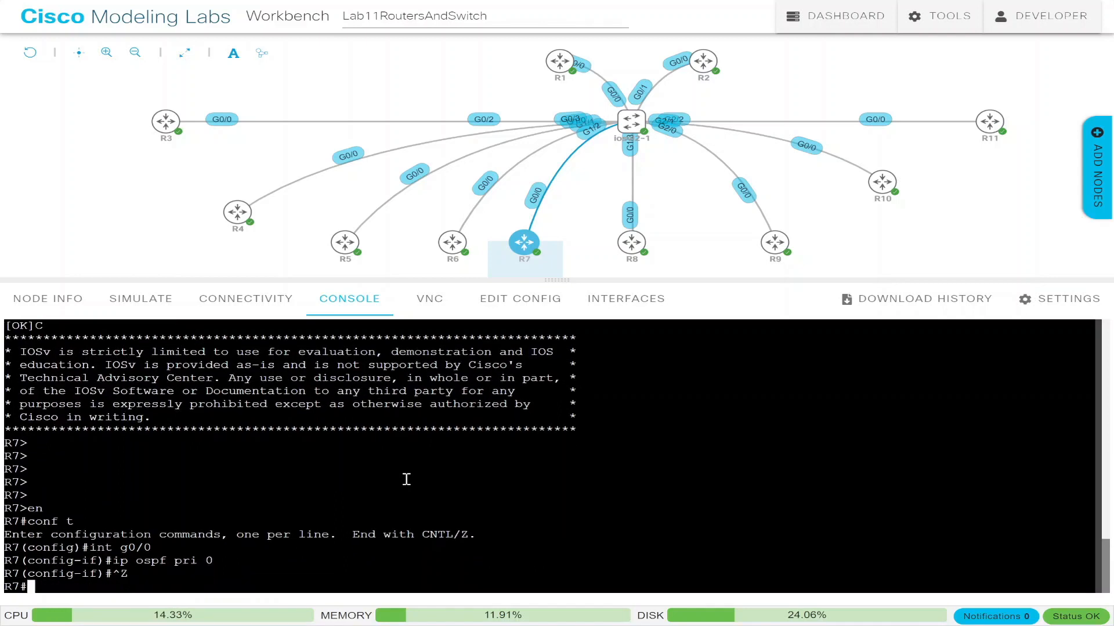
Step: Open the console of router R6 and enable privileged EXEC mode with en
{"action": "left_click", "coordinate": [456, 251]}
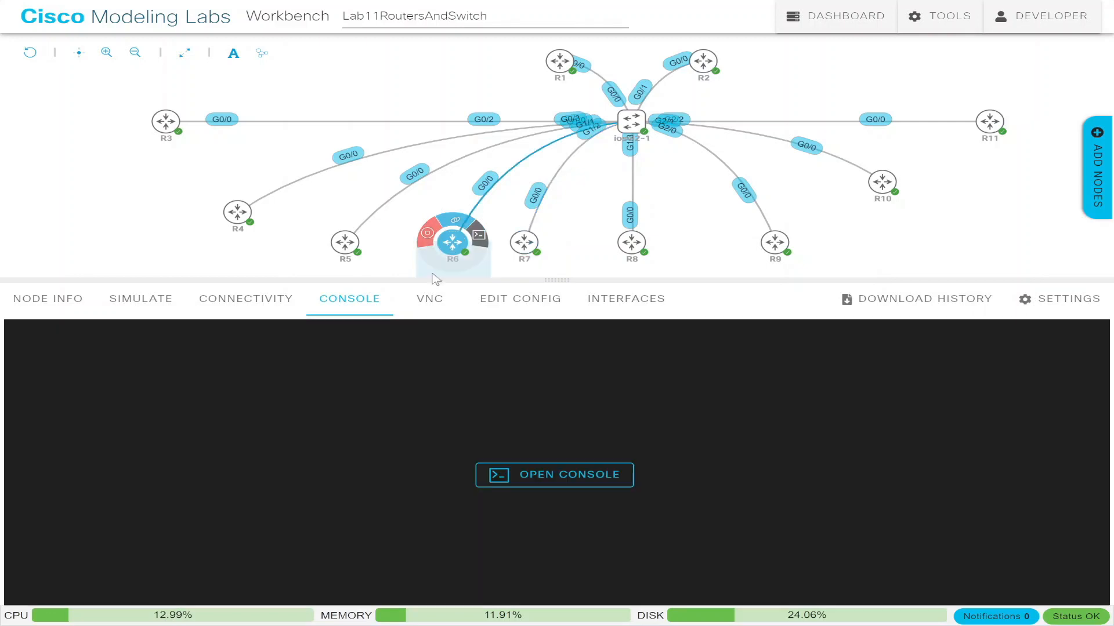
{"action": "left_click", "coordinate": [525, 475]}
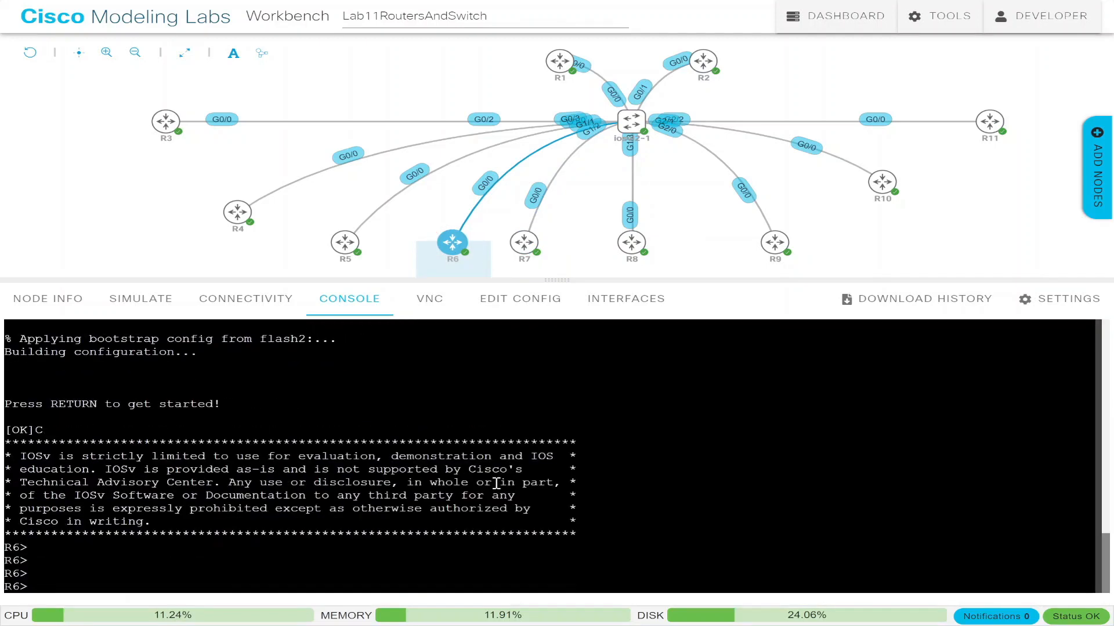
{"action": "left_click", "coordinate": [283, 482]}
{"action": "key", "text": "Return"}
{"action": "key", "text": "Return"}
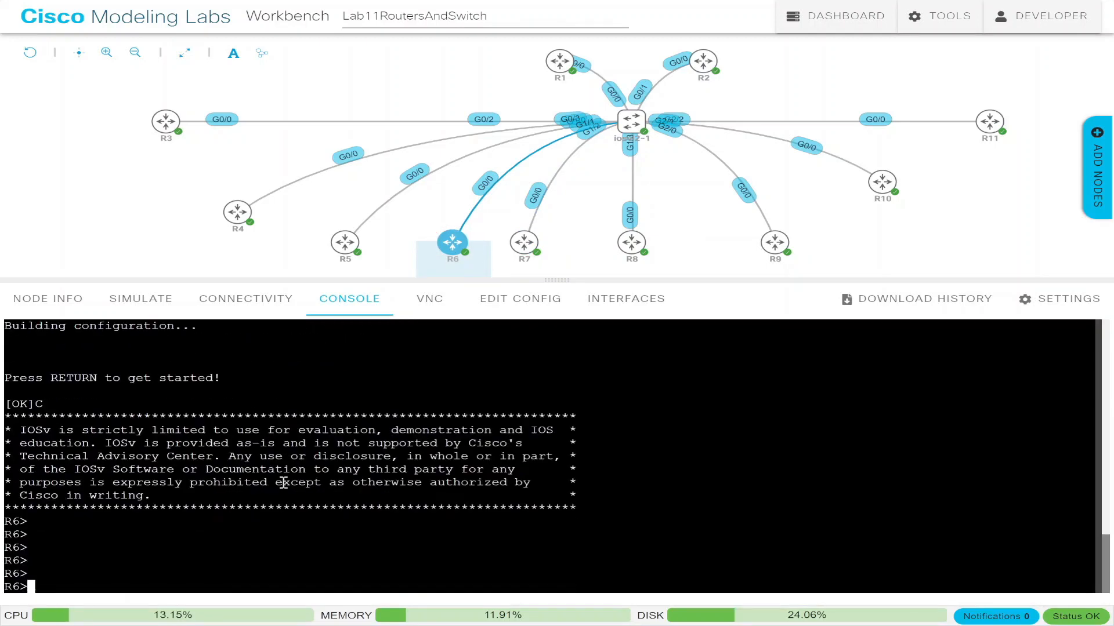
{"action": "type", "text": "en"}
{"action": "key", "text": "Return"}
Step: Set the OSPF priority of R6's g0/0 interface to 0 with ip ospf priority 0 and return to privileged EXEC mode
{"action": "type", "text": "conf t"}
{"action": "key", "text": "Return"}
{"action": "type", "text": "int "}
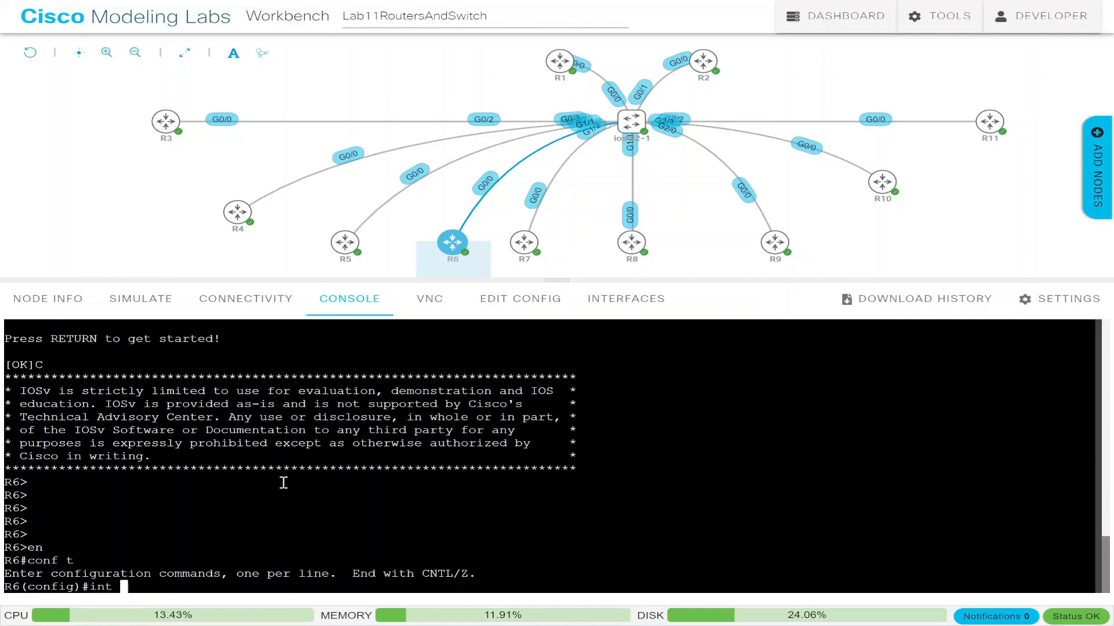
{"action": "type", "text": "g0/0"}
{"action": "key", "text": "Return"}
{"action": "type", "text": "ip ospf "}
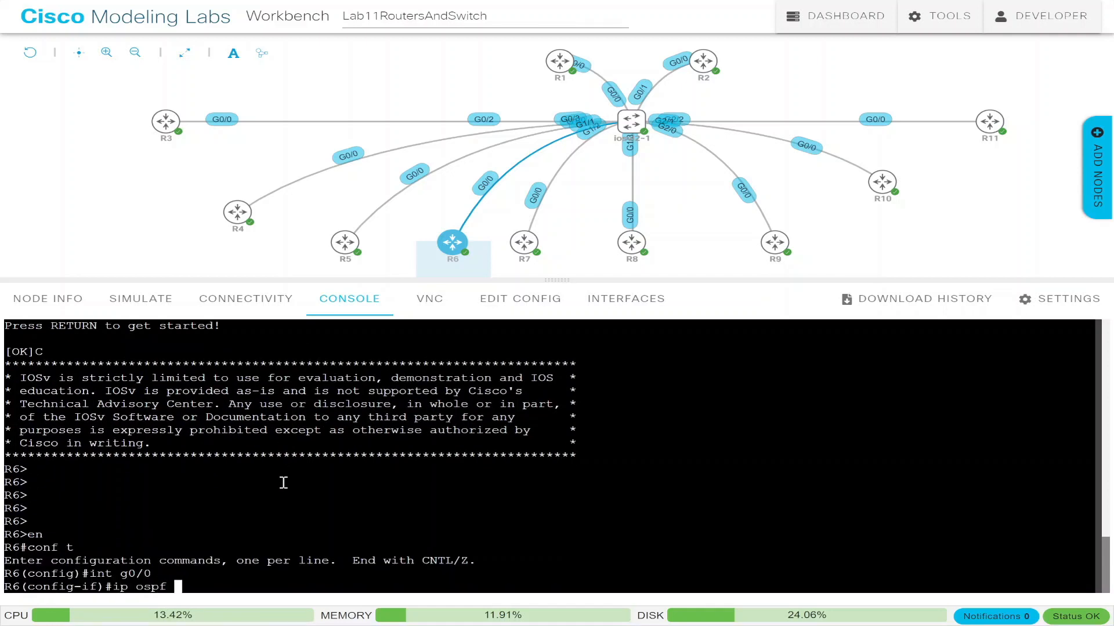
{"action": "type", "text": "pri"}
{"action": "key", "text": "Tab"}
{"action": "type", "text": "0"}
{"action": "key", "text": "Return"}
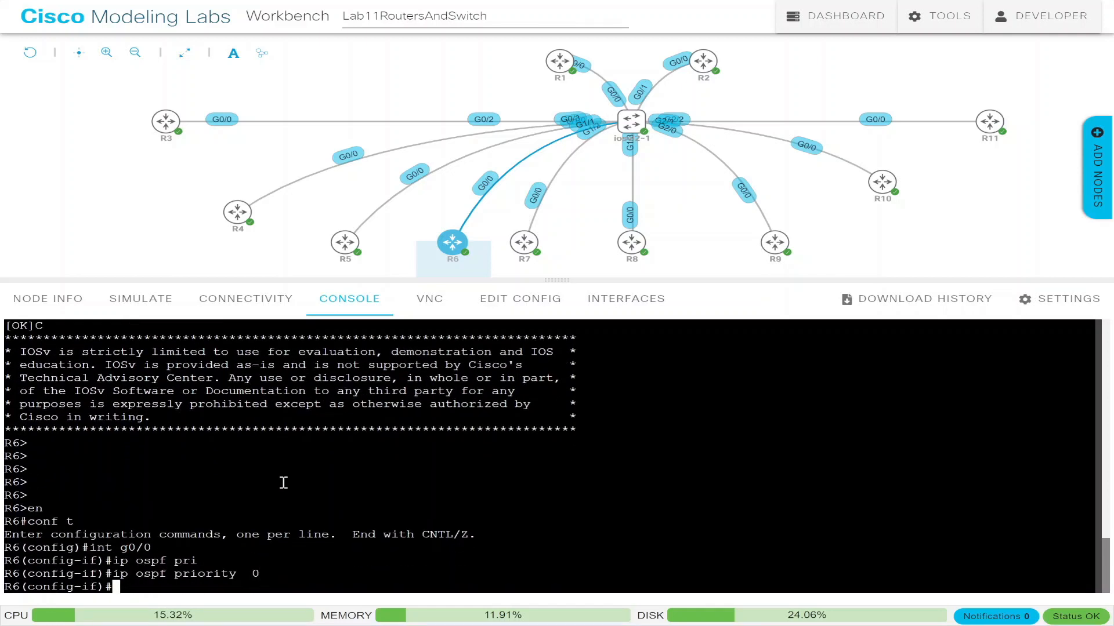
{"action": "key", "text": "ctrl+z"}
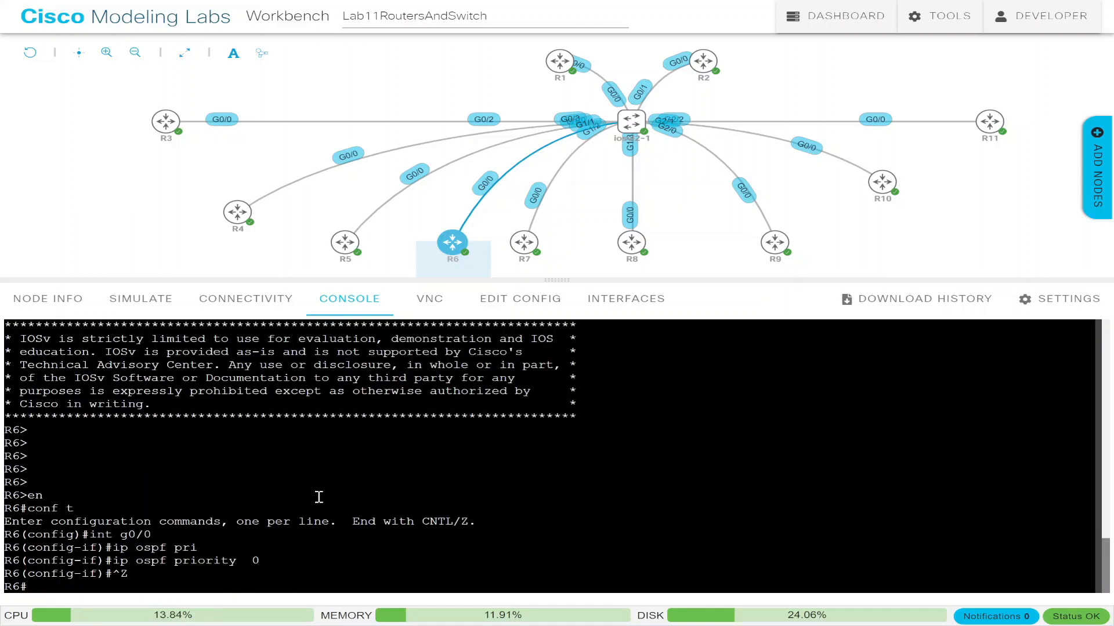
Step: Show R6's OSPF neighbors with sh ip ospf neighbor and examine the states of neighbors 1.1.1.1 and 5.5.5.5
{"action": "type", "text": "sh ip ospf ne"}
{"action": "key", "text": "Tab"}
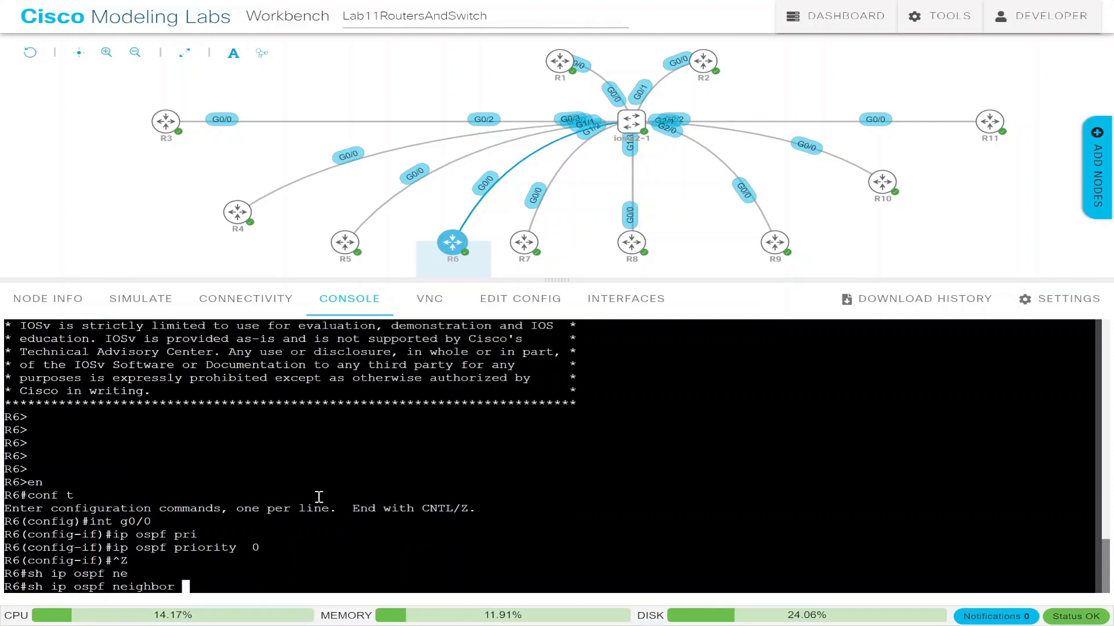
{"action": "key", "text": "Return"}
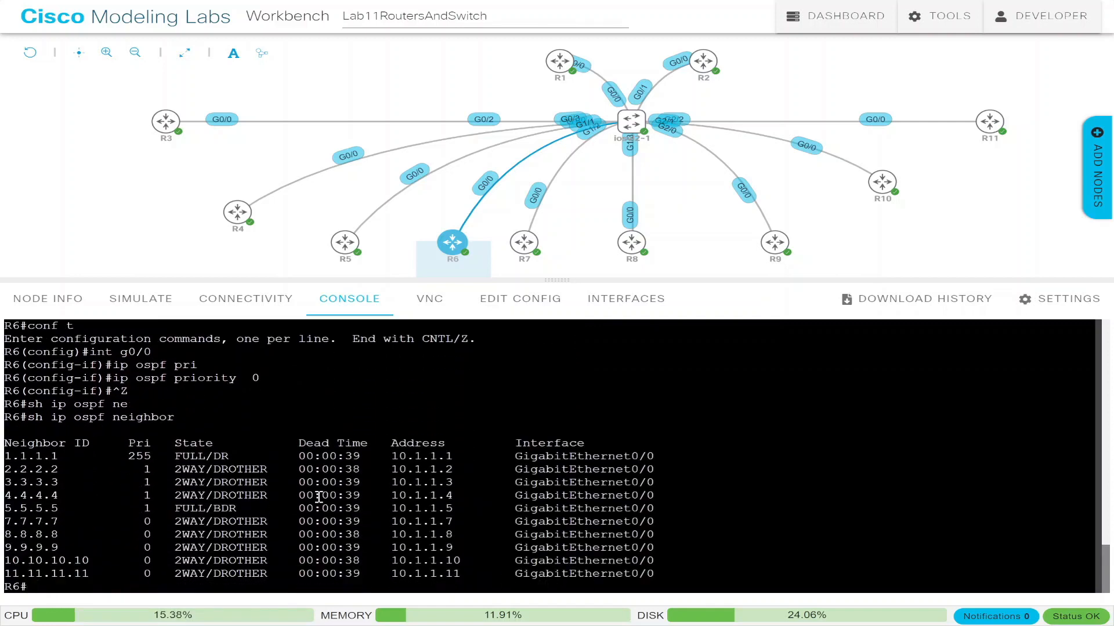
{"action": "double_click", "coordinate": [191, 455]}
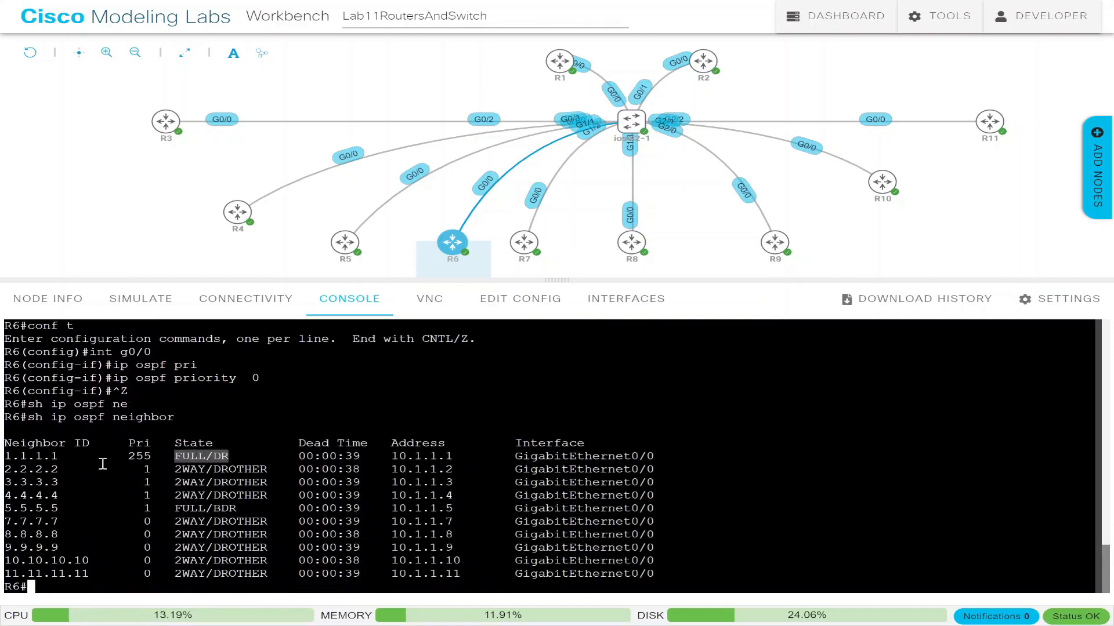
{"action": "triple_click", "coordinate": [40, 456]}
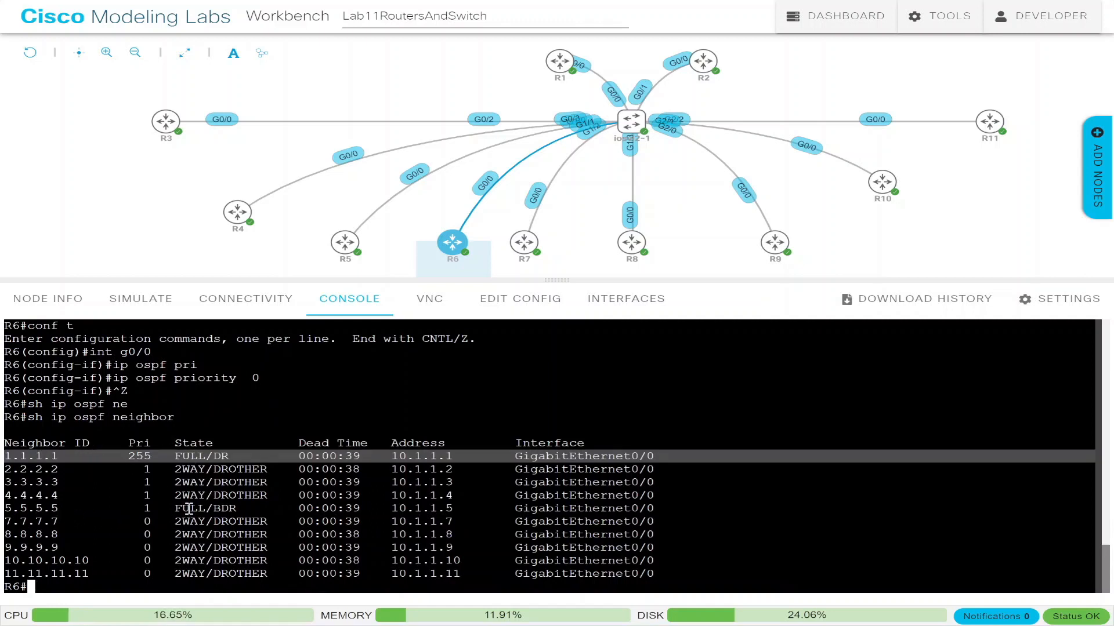
{"action": "double_click", "coordinate": [189, 509]}
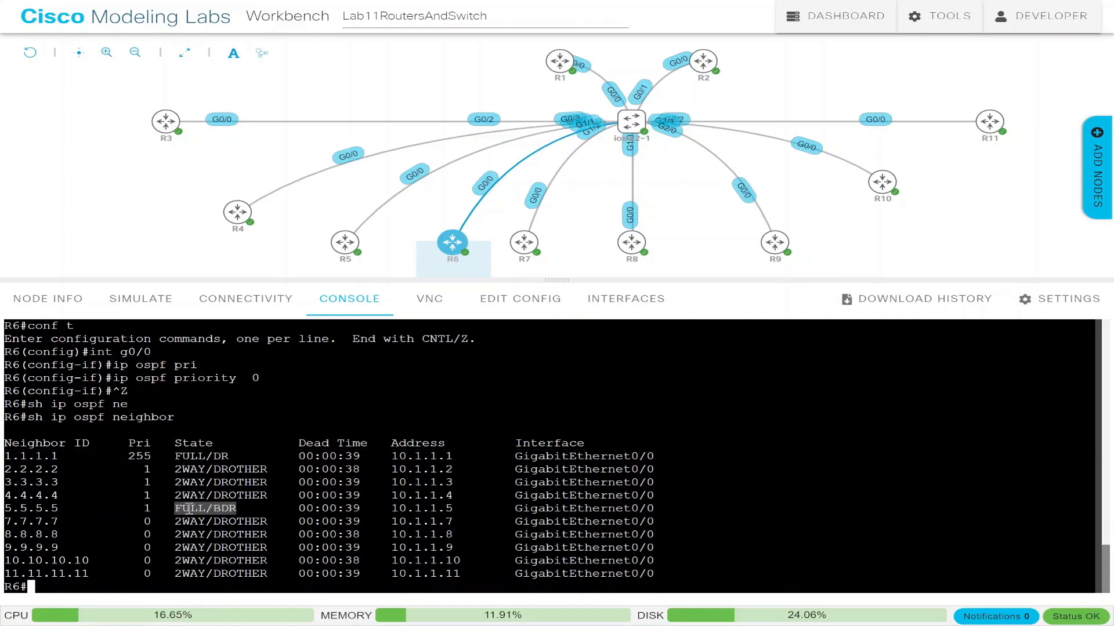
Step: Switch to router R2's console and enter interface configuration mode for g0/0
{"action": "mouse_move", "coordinate": [347, 250]}
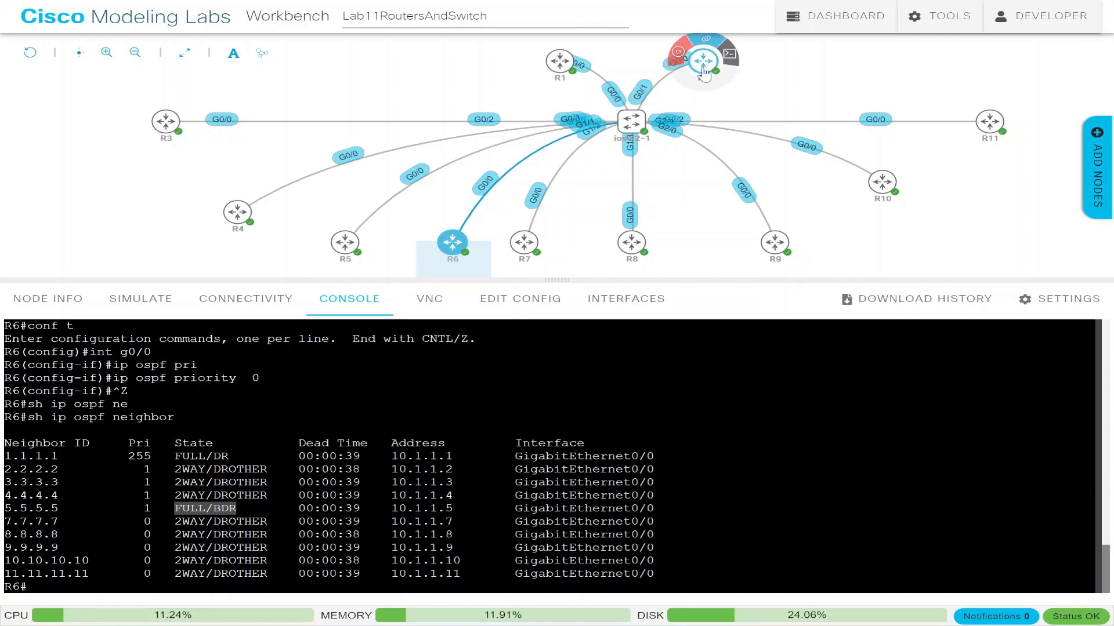
{"action": "left_click", "coordinate": [703, 64]}
{"action": "key", "text": "Return"}
{"action": "key", "text": "Return"}
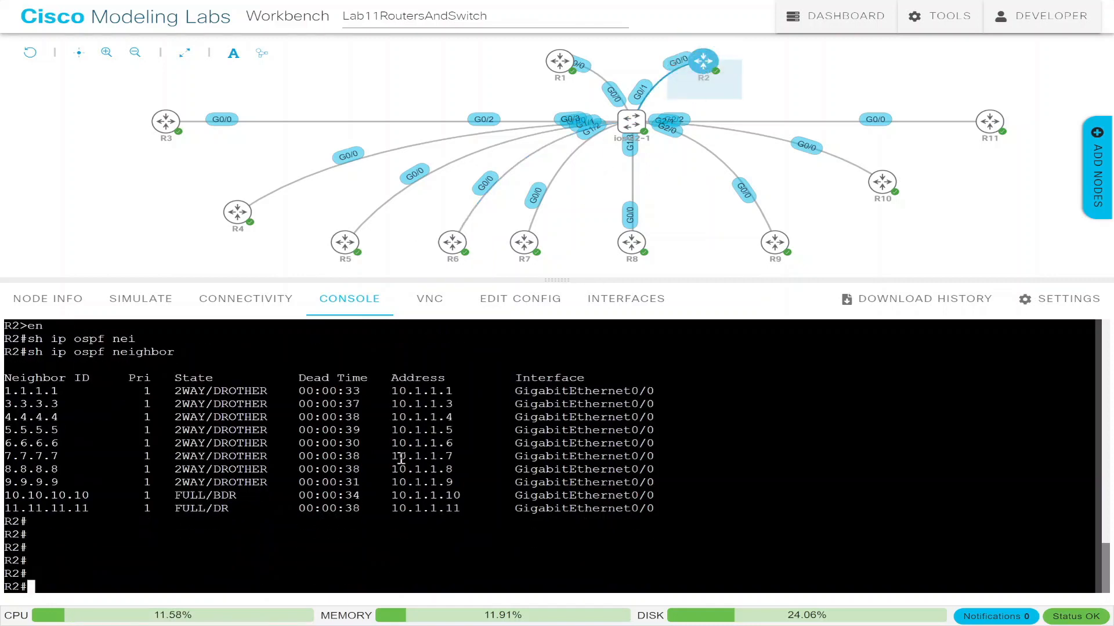
{"action": "type", "text": "conf t"}
{"action": "key", "text": "Return"}
{"action": "type", "text": "int g0/0"}
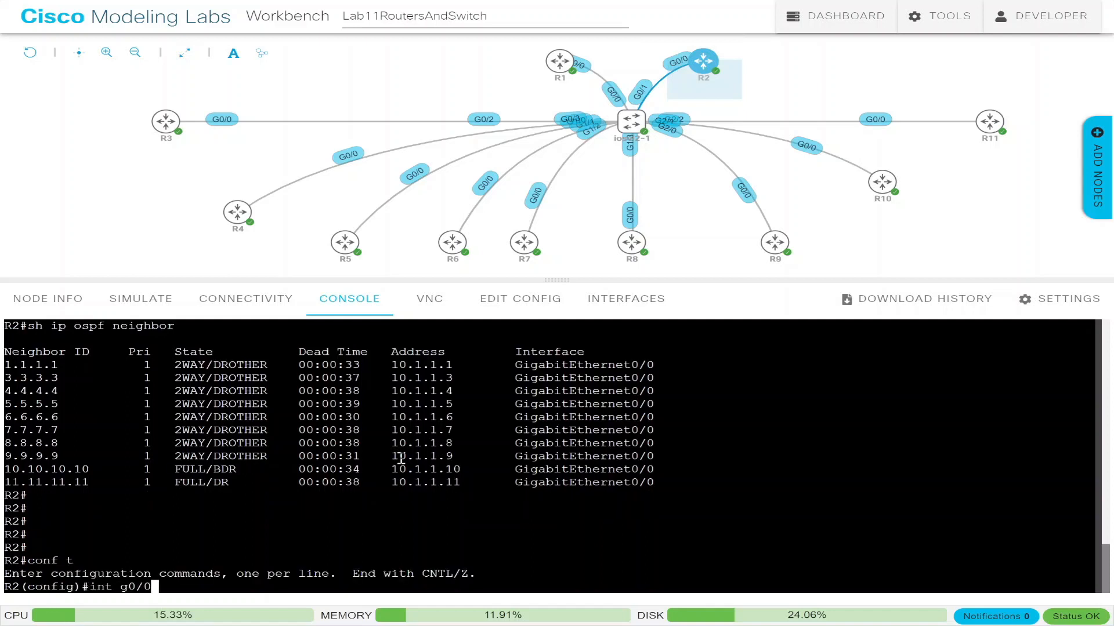
{"action": "key", "text": "Return"}
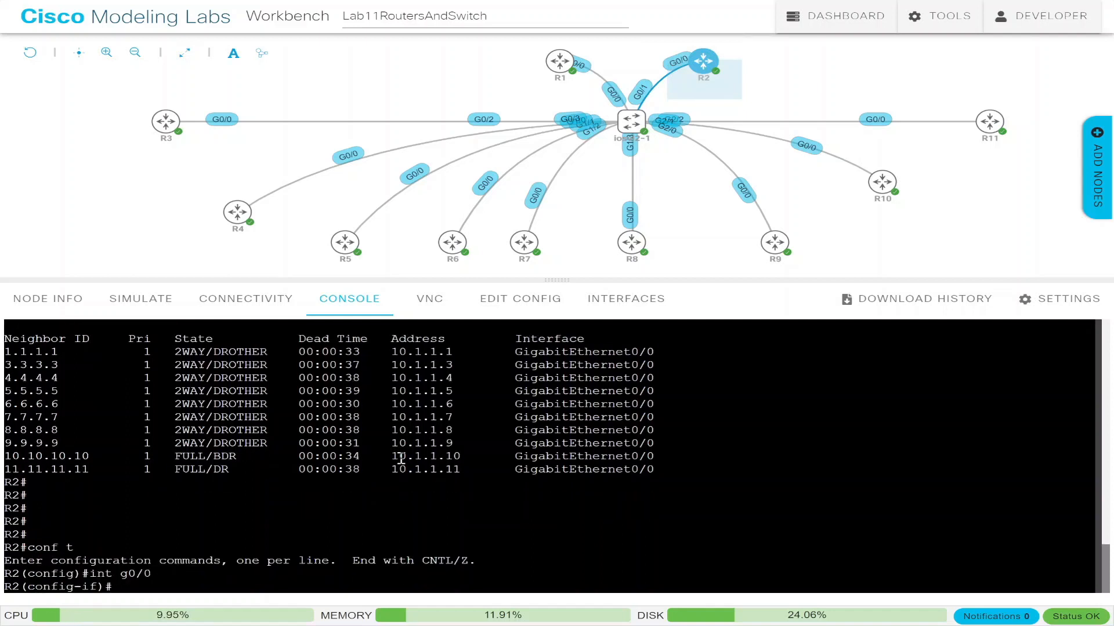
Step: Check the allowed OSPF priority range, set R2's g0/0 priority to 254 and return to privileged EXEC mode
{"action": "type", "text": "ip ospf pri"}
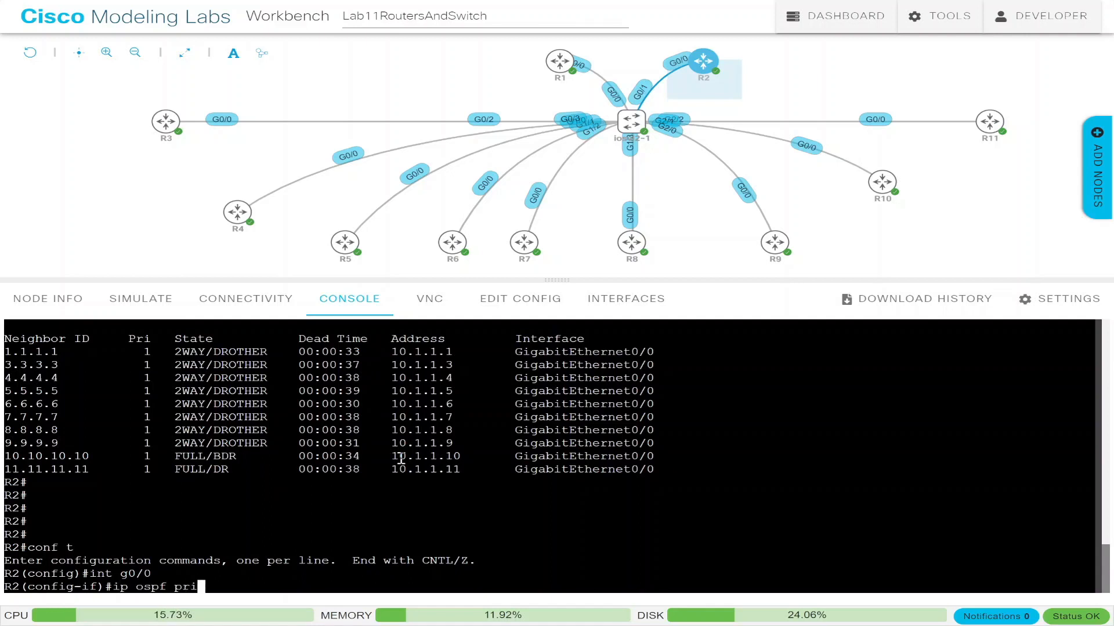
{"action": "key", "text": "Tab"}
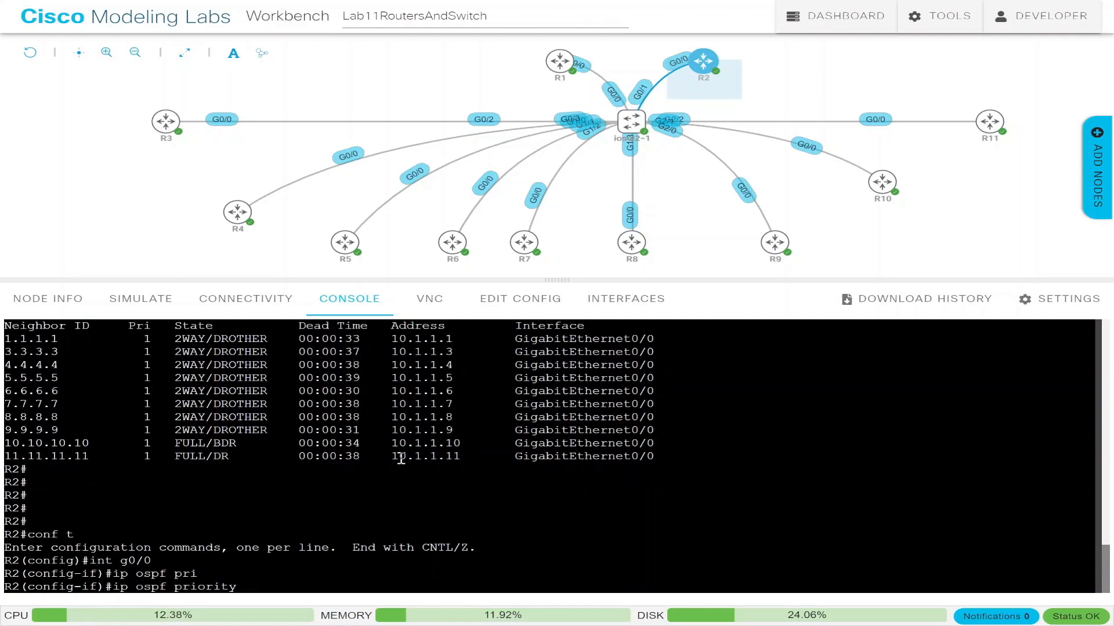
{"action": "type", "text": "25?"}
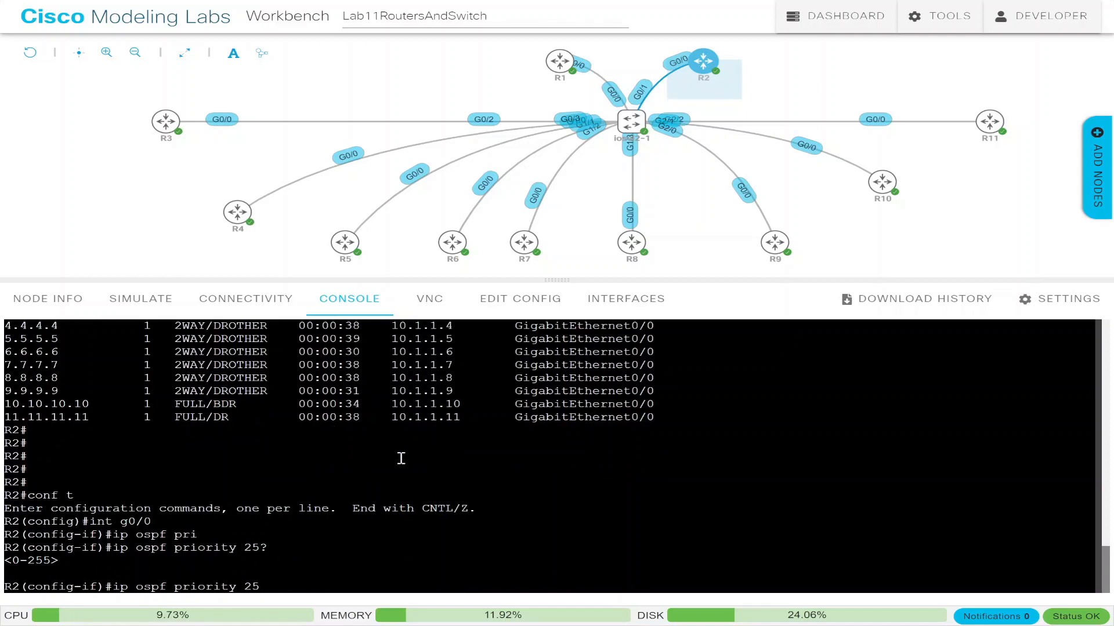
{"action": "type", "text": "4"}
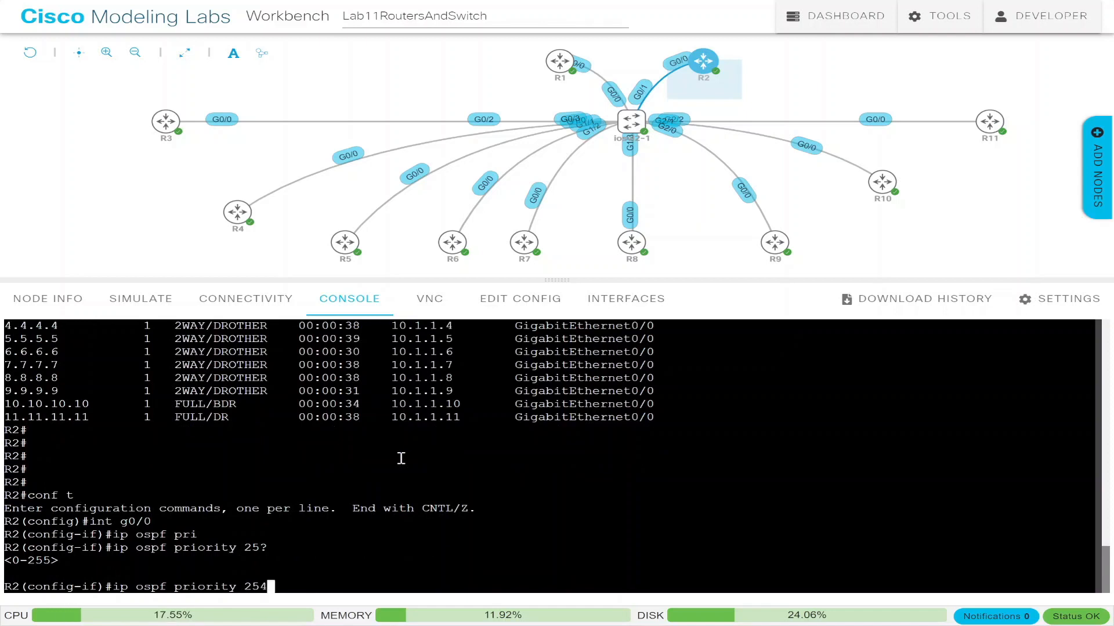
{"action": "key", "text": "Return"}
{"action": "key", "text": "ctrl+z"}
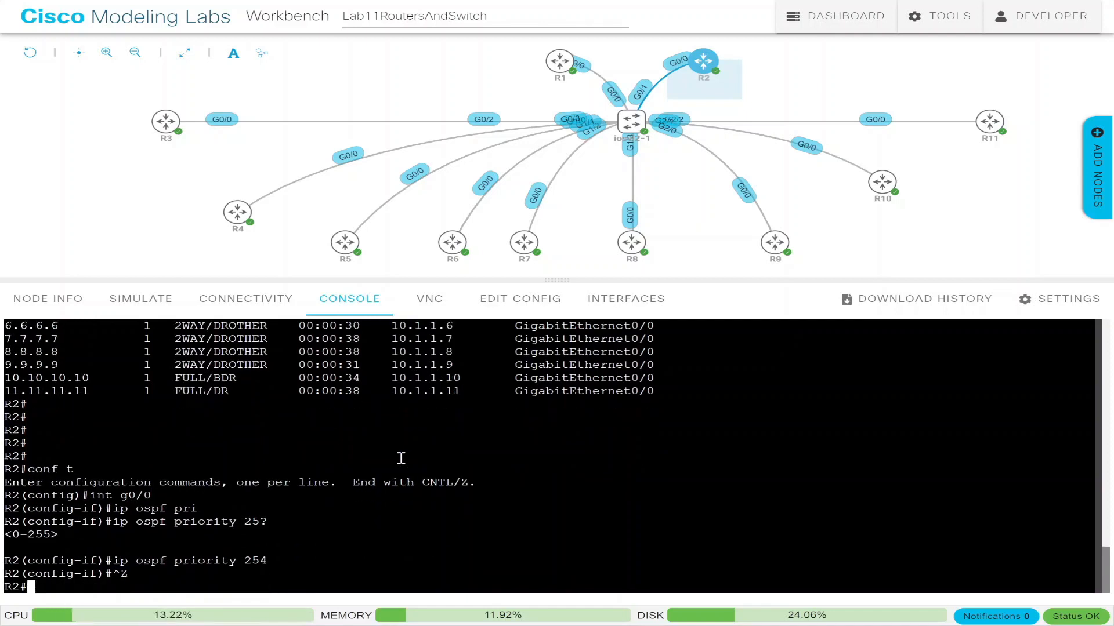
Step: Run sh ip ospf neighbor on R2 twice and examine the entries of neighbors 1.1.1.1 and 5.5.5.5
{"action": "type", "text": "sh ip ospf ne"}
{"action": "key", "text": "Tab"}
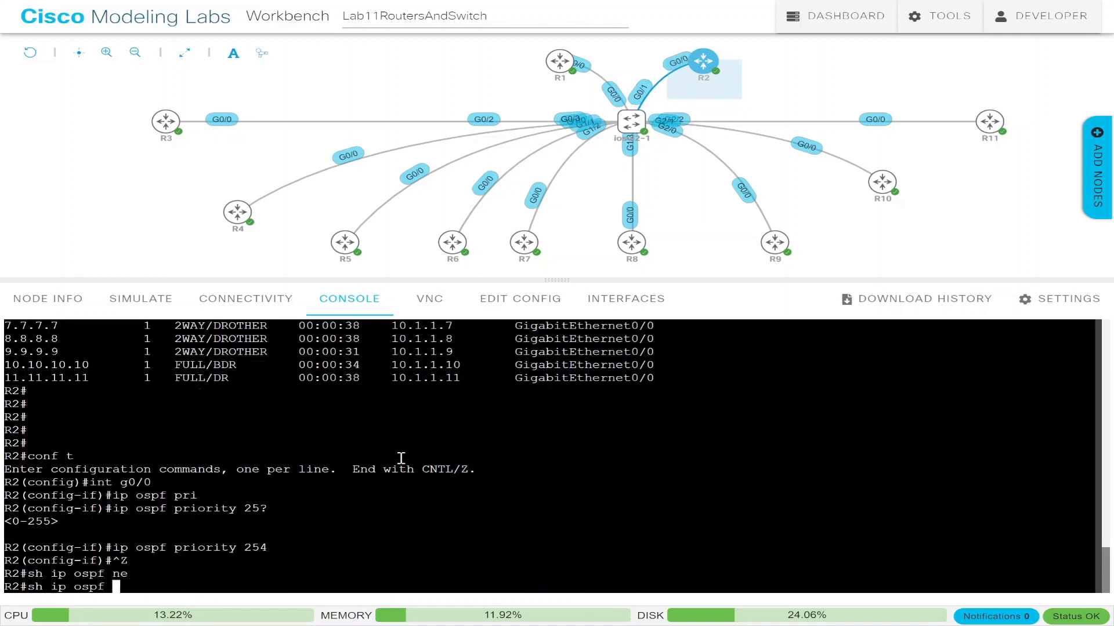
{"action": "key", "text": "Return"}
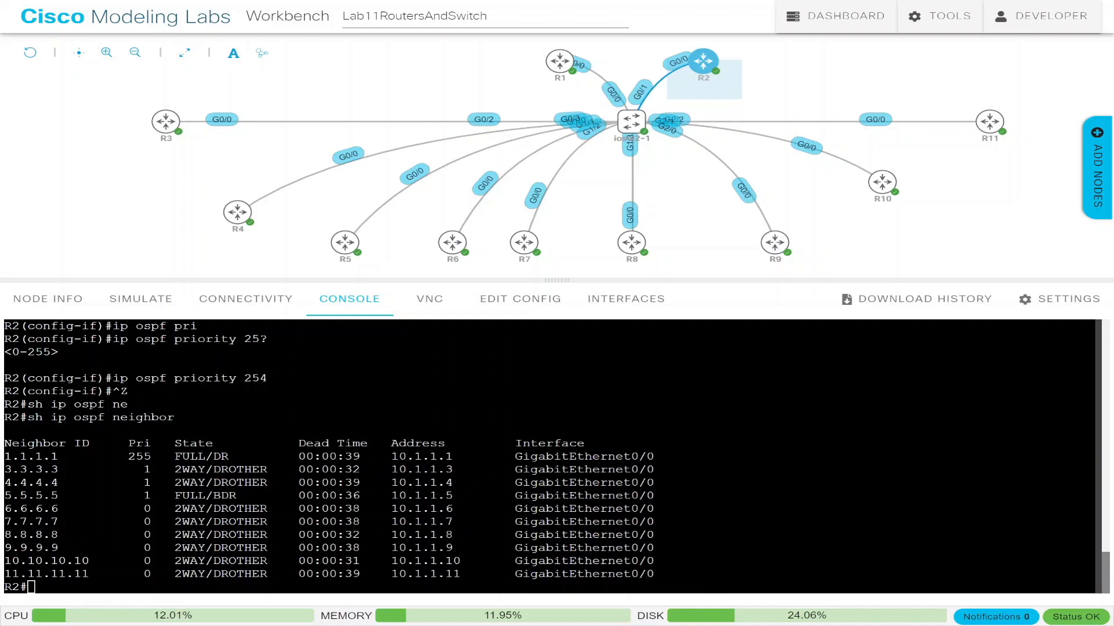
{"action": "key", "text": "Up"}
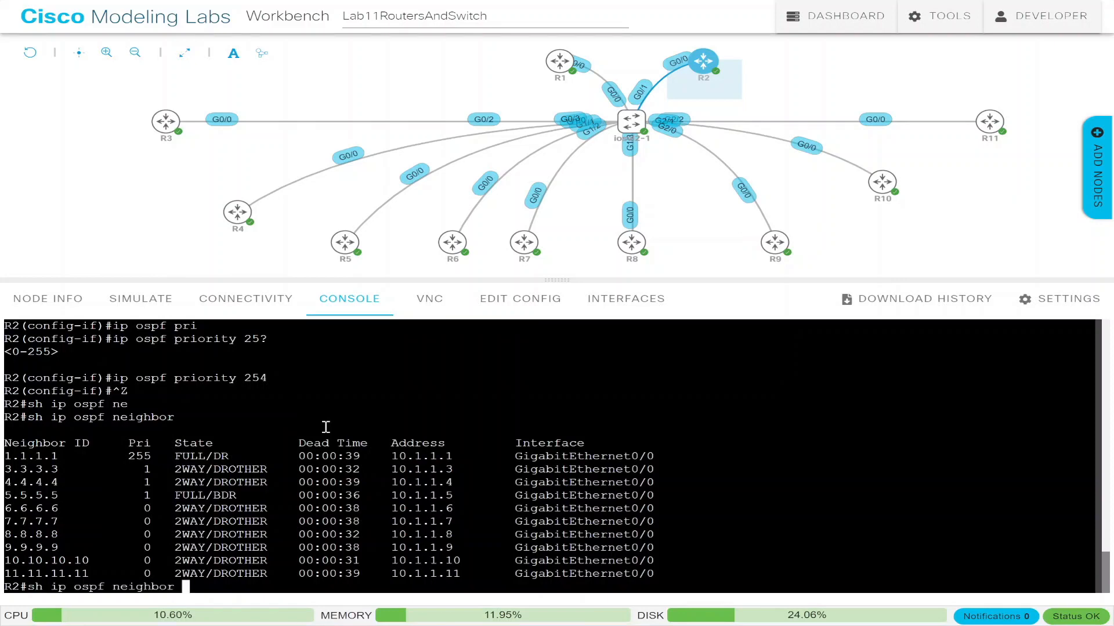
{"action": "key", "text": "Return"}
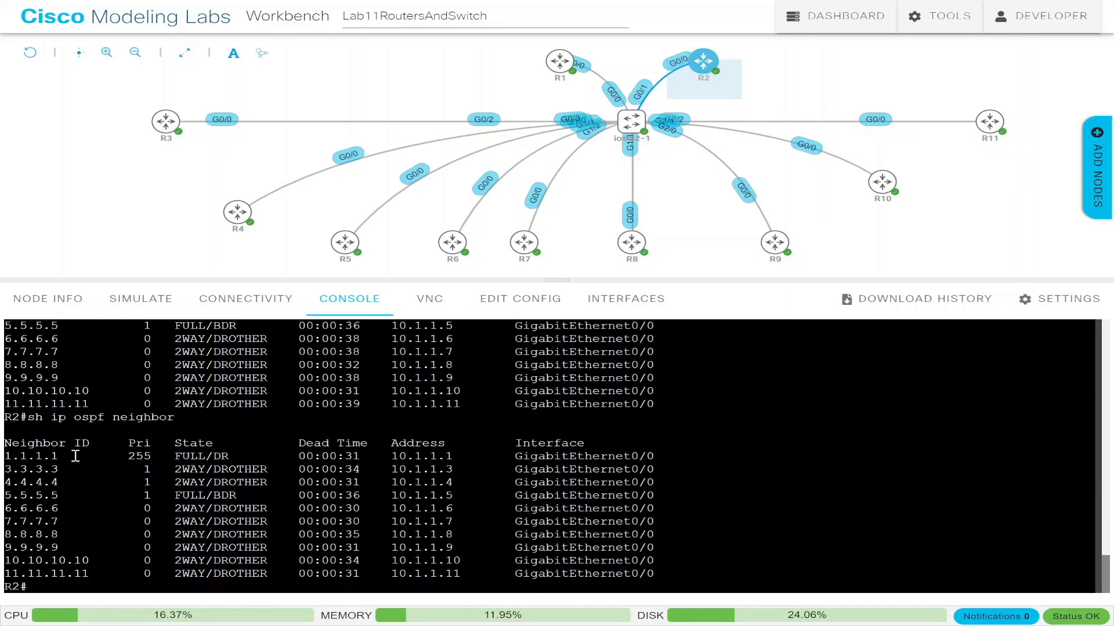
{"action": "double_click", "coordinate": [43, 456]}
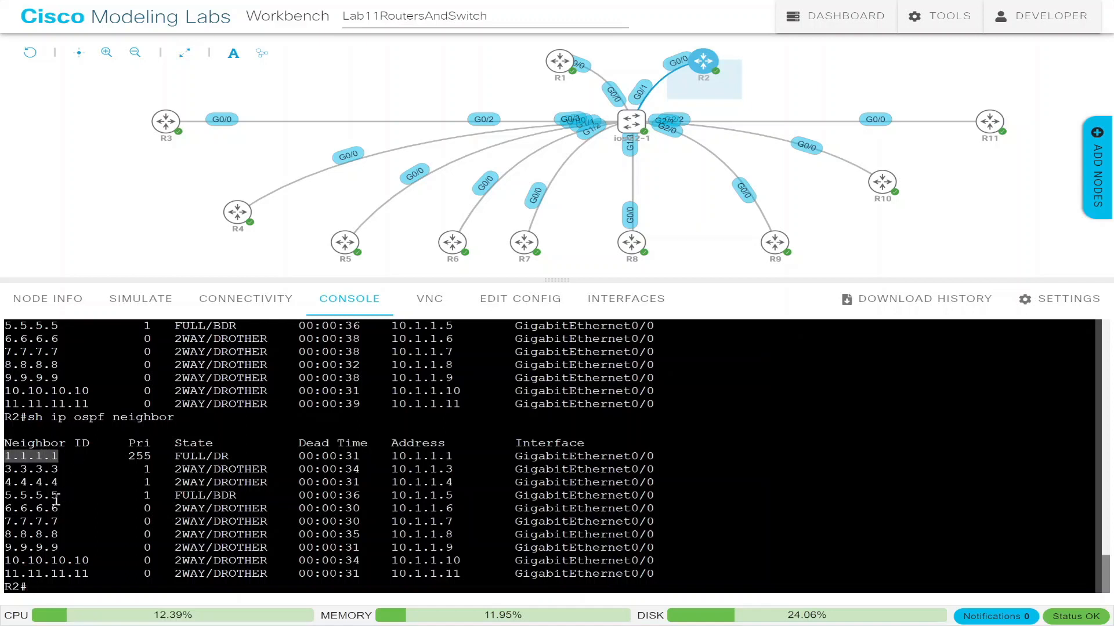
{"action": "triple_click", "coordinate": [178, 497]}
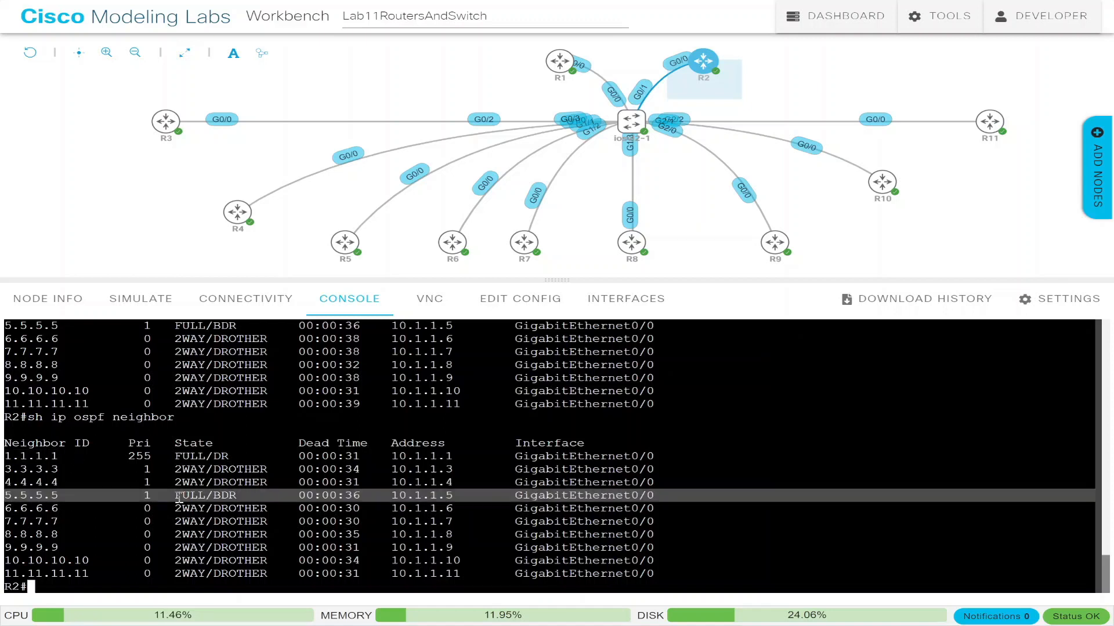
Step: Open the console of router R5 and enable privileged EXEC mode with en
{"action": "left_click", "coordinate": [347, 246]}
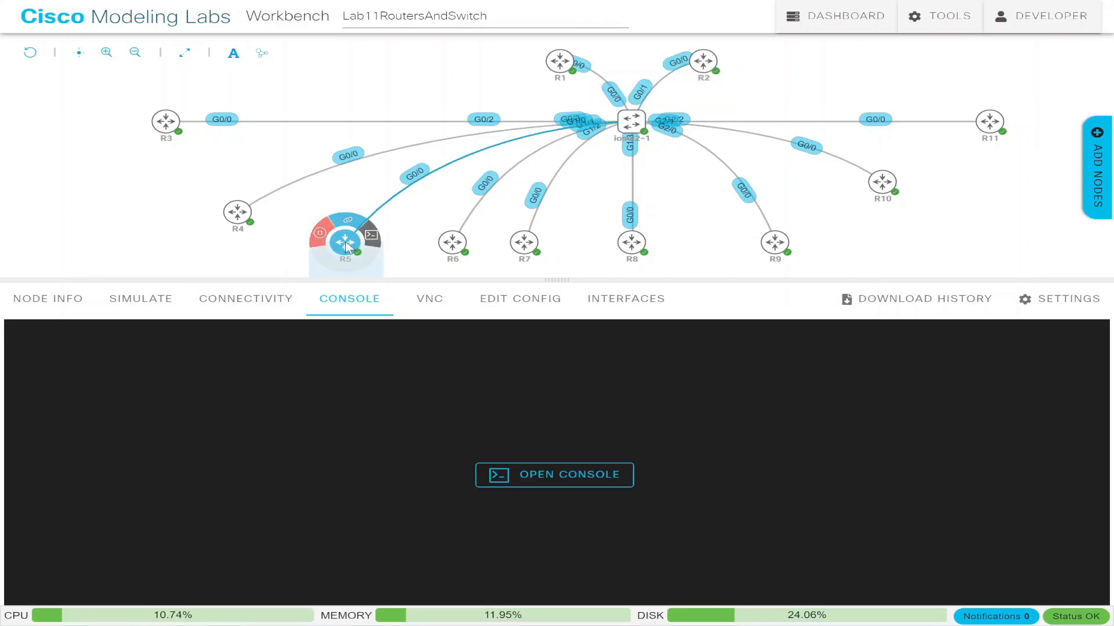
{"action": "left_click", "coordinate": [551, 472]}
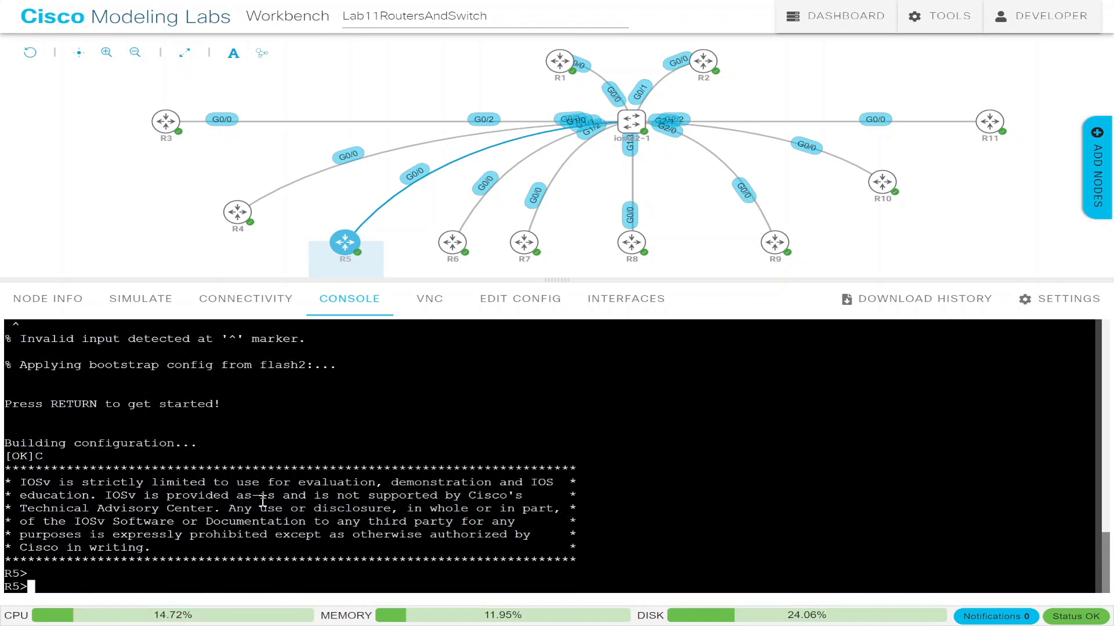
{"action": "type", "text": "en"}
{"action": "key", "text": "Return"}
Step: Set the OSPF priority of R5's g0/0 interface to 0 with ip ospf priority 0 and return to privileged EXEC mode
{"action": "type", "text": "conf t"}
{"action": "key", "text": "Return"}
{"action": "type", "text": "in"}
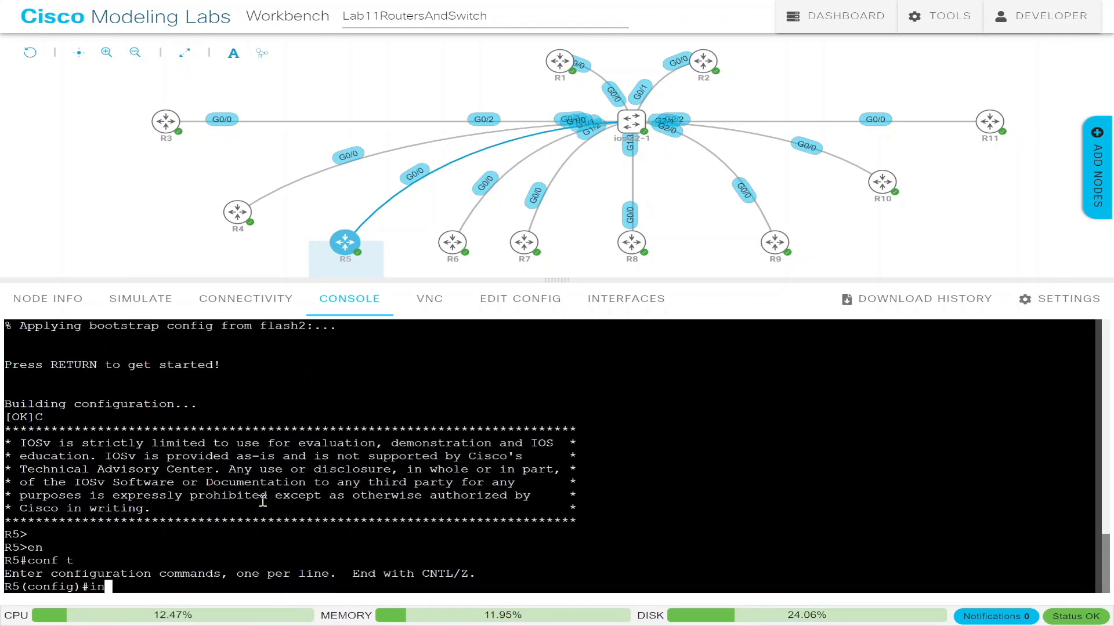
{"action": "type", "text": "t g0/0"}
{"action": "key", "text": "Return"}
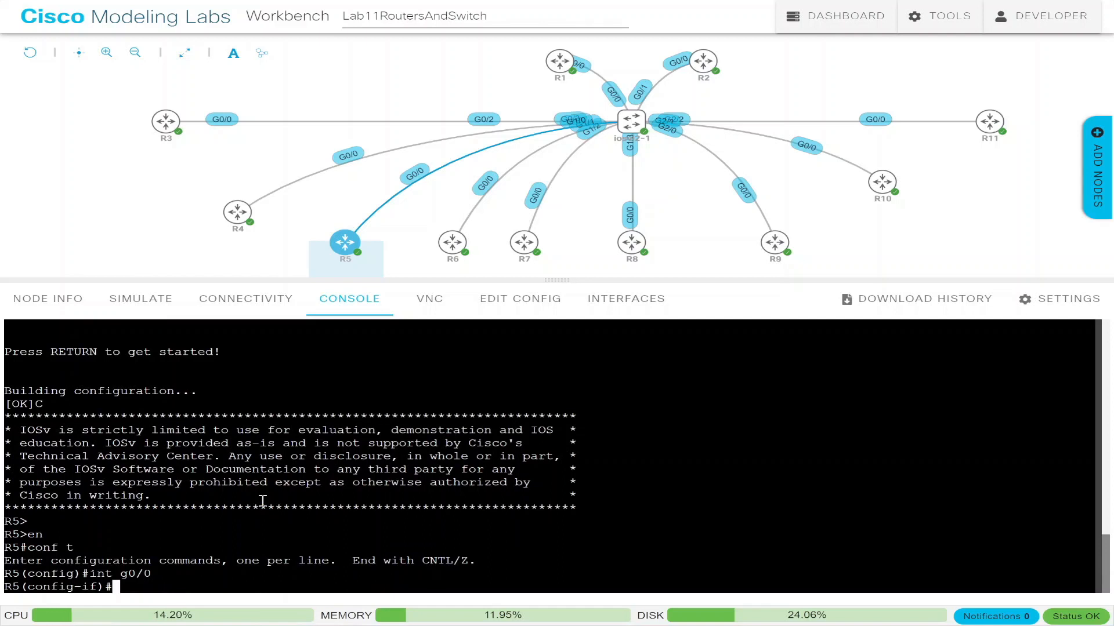
{"action": "type", "text": "ip ospf pr"}
{"action": "key", "text": "Tab"}
{"action": "type", "text": "i"}
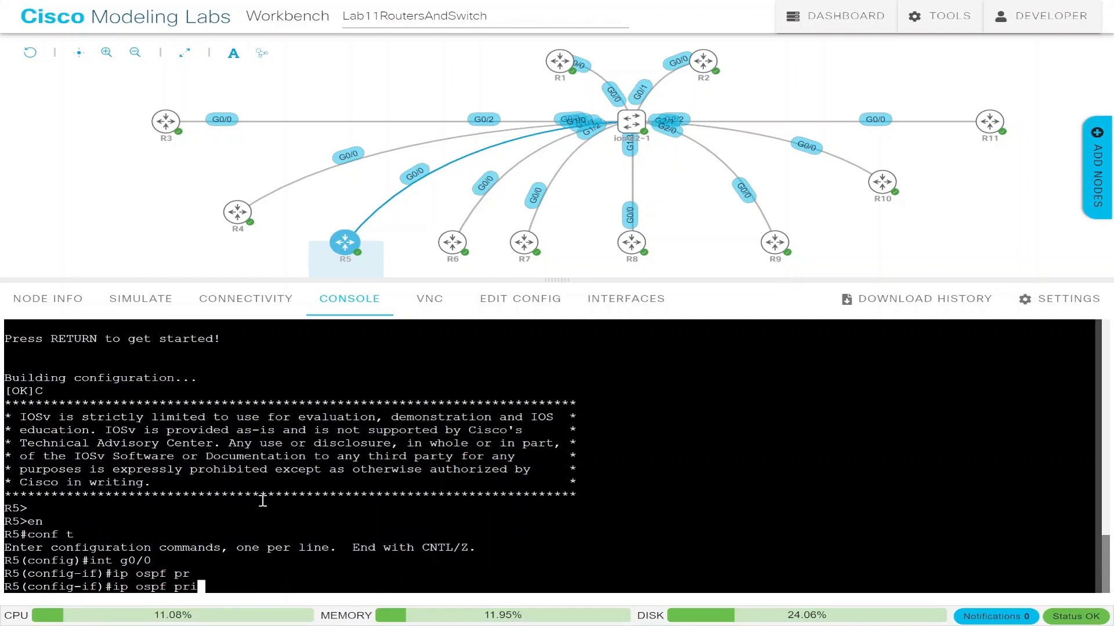
{"action": "key", "text": "Tab"}
{"action": "type", "text": "0"}
{"action": "key", "text": "Return"}
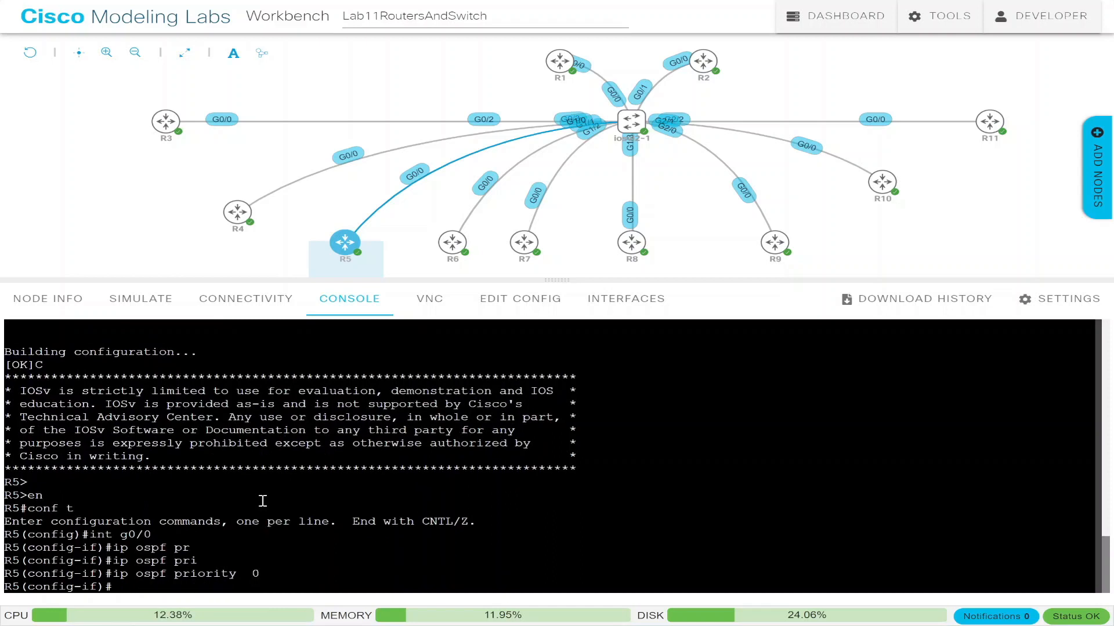
{"action": "key", "text": "ctrl+z"}
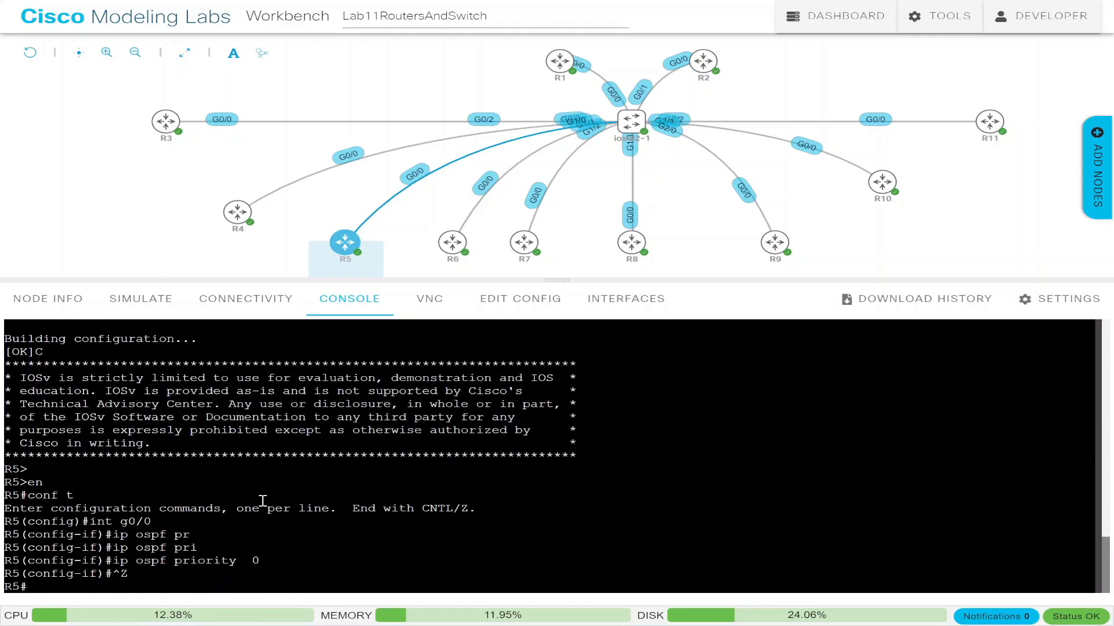
Step: Open the console of router R4 and enable privileged EXEC mode with en
{"action": "left_click", "coordinate": [238, 213]}
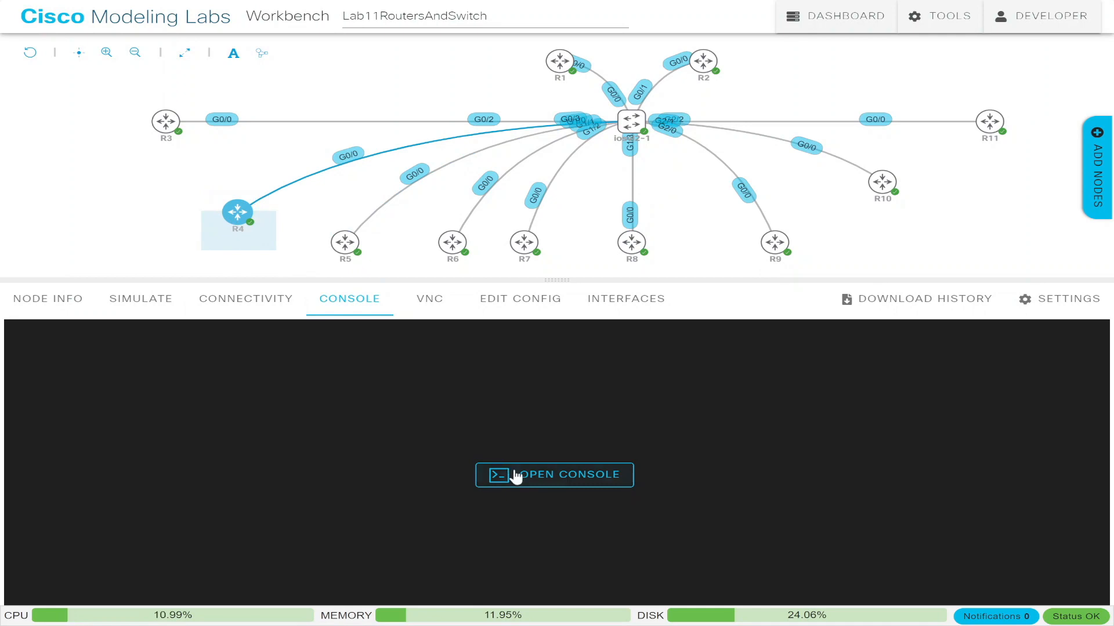
{"action": "left_click", "coordinate": [513, 473]}
{"action": "key", "text": "Return"}
{"action": "key", "text": "Return"}
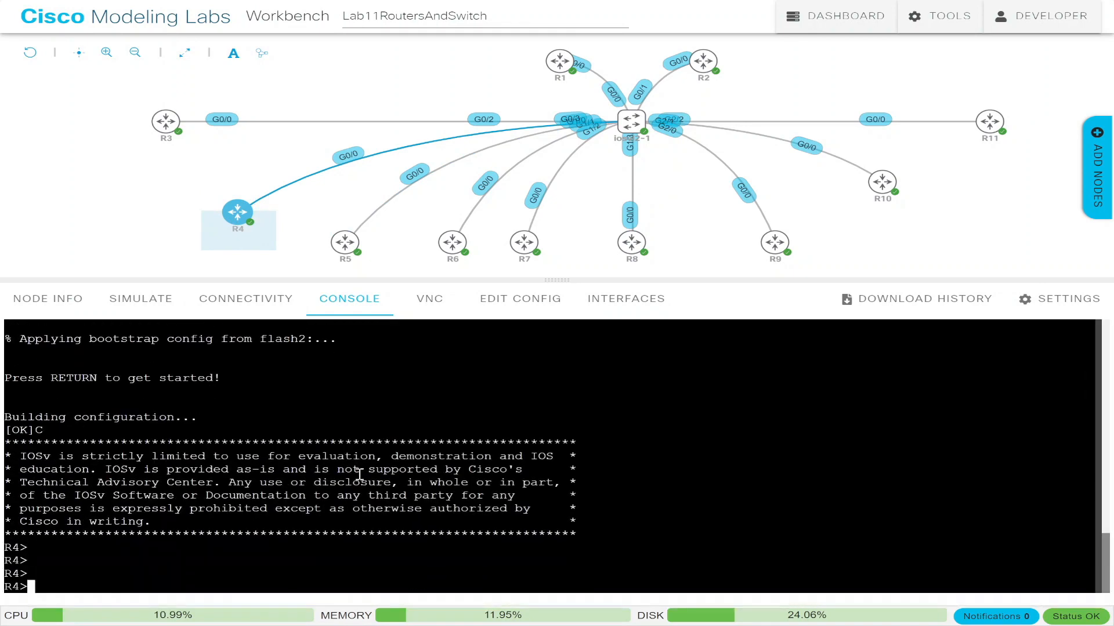
{"action": "type", "text": "en"}
{"action": "key", "text": "Return"}
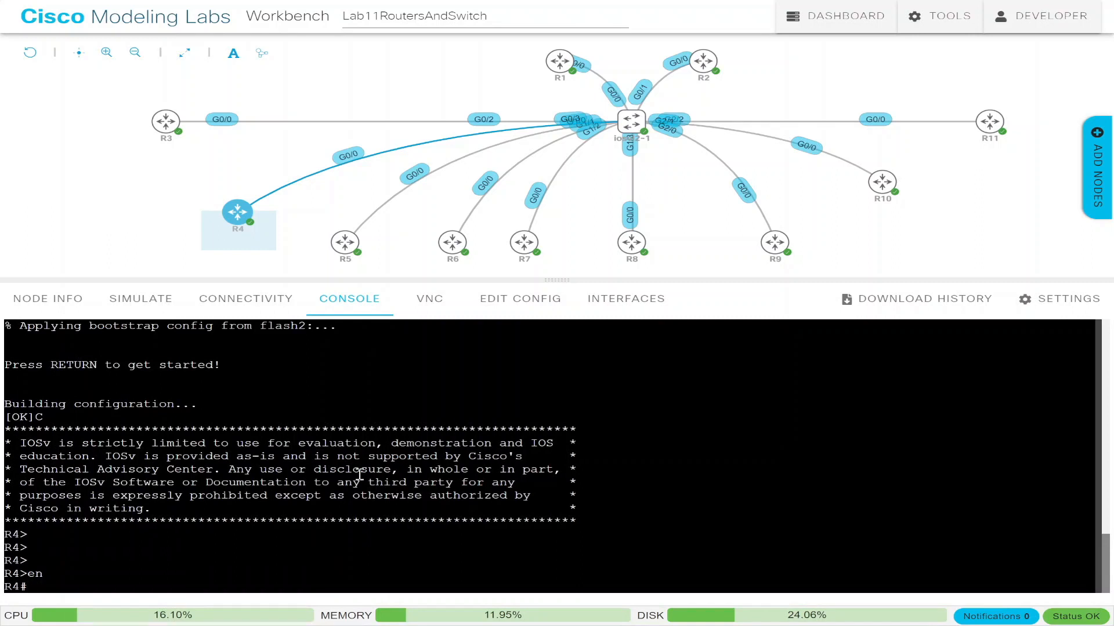
Step: Enter configuration mode for R4's g0/0 interface and list the available ip ospf options
{"action": "type", "text": "conf t"}
{"action": "key", "text": "Return"}
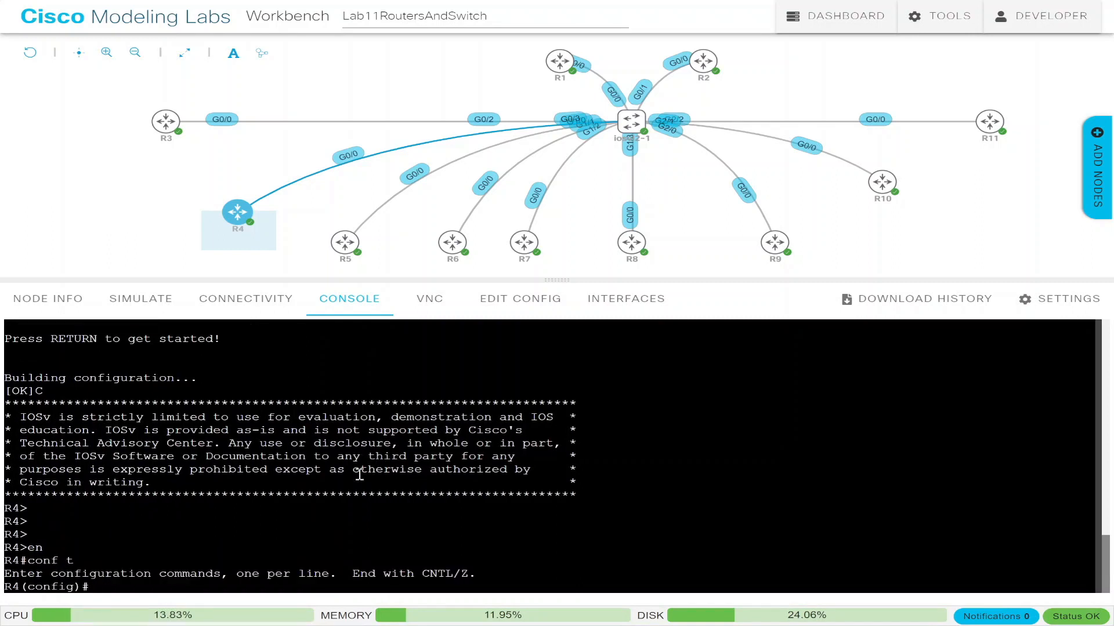
{"action": "type", "text": "int g0/0"}
{"action": "key", "text": "Return"}
{"action": "type", "text": "ip "}
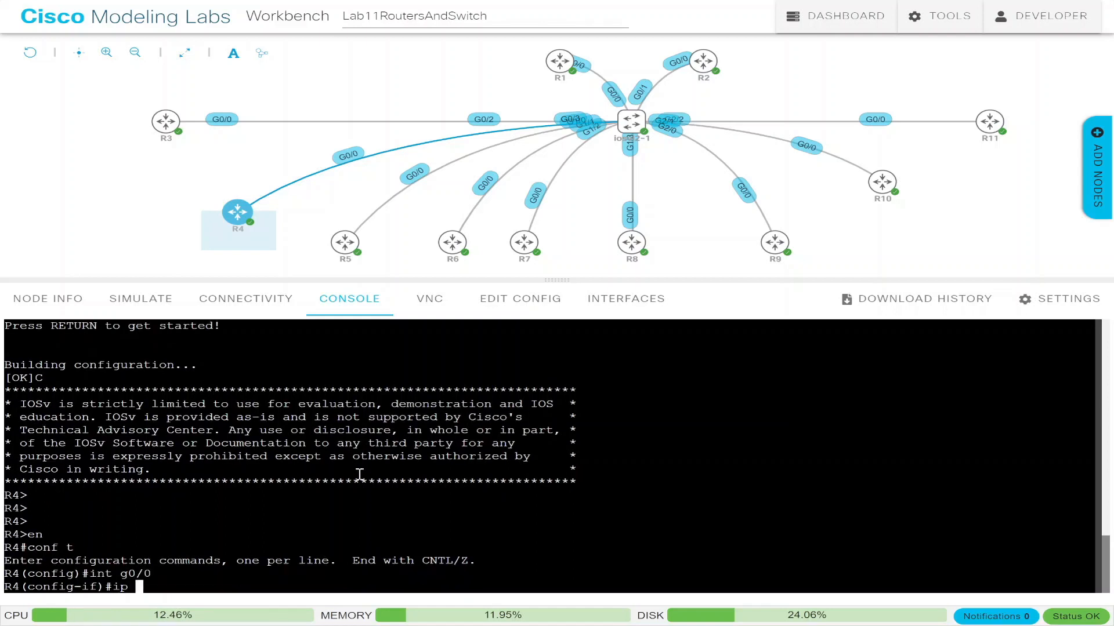
{"action": "type", "text": "ospf ?"}
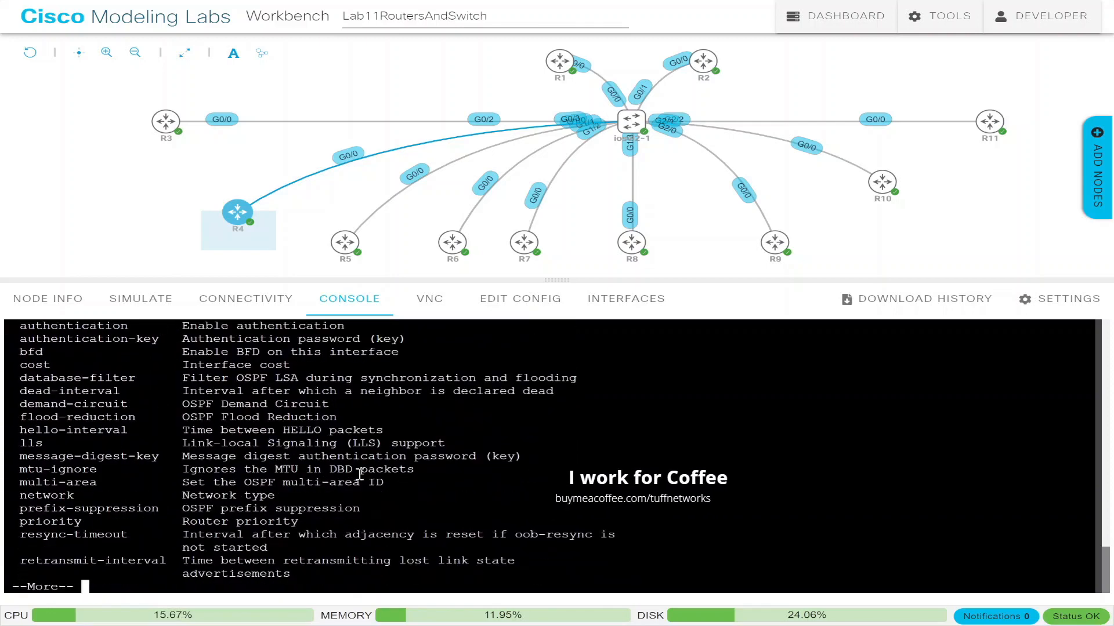
Step: Check the allowed OSPF priority range, set R4's g0/0 priority to 0 and return to privileged EXEC mode
{"action": "type", "text": "qpri"}
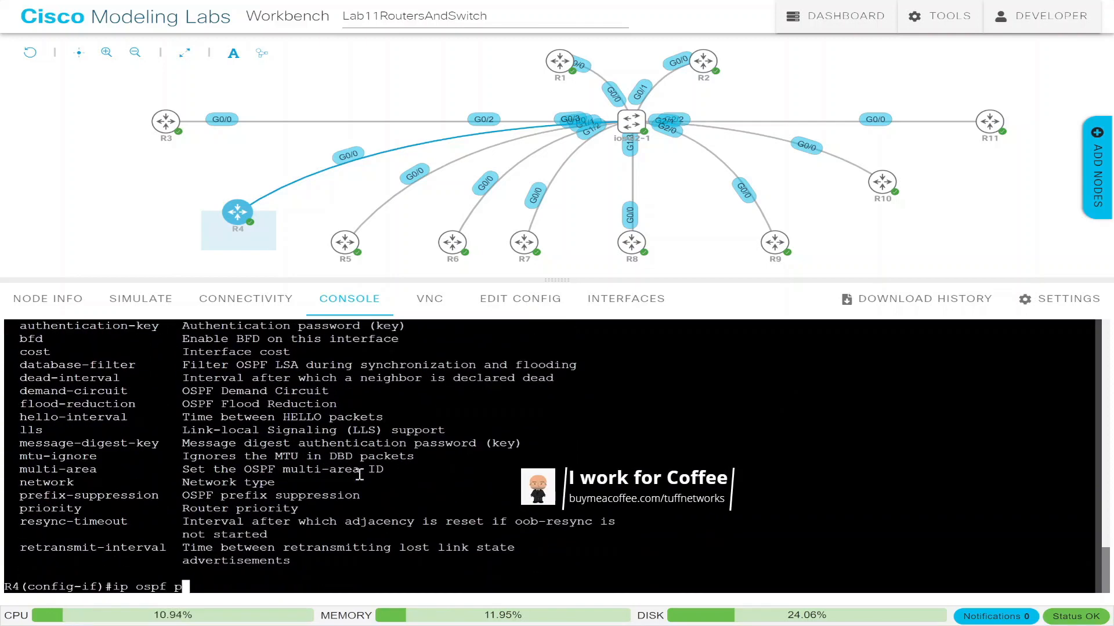
{"action": "key", "text": "Tab"}
{"action": "type", "text": "?"}
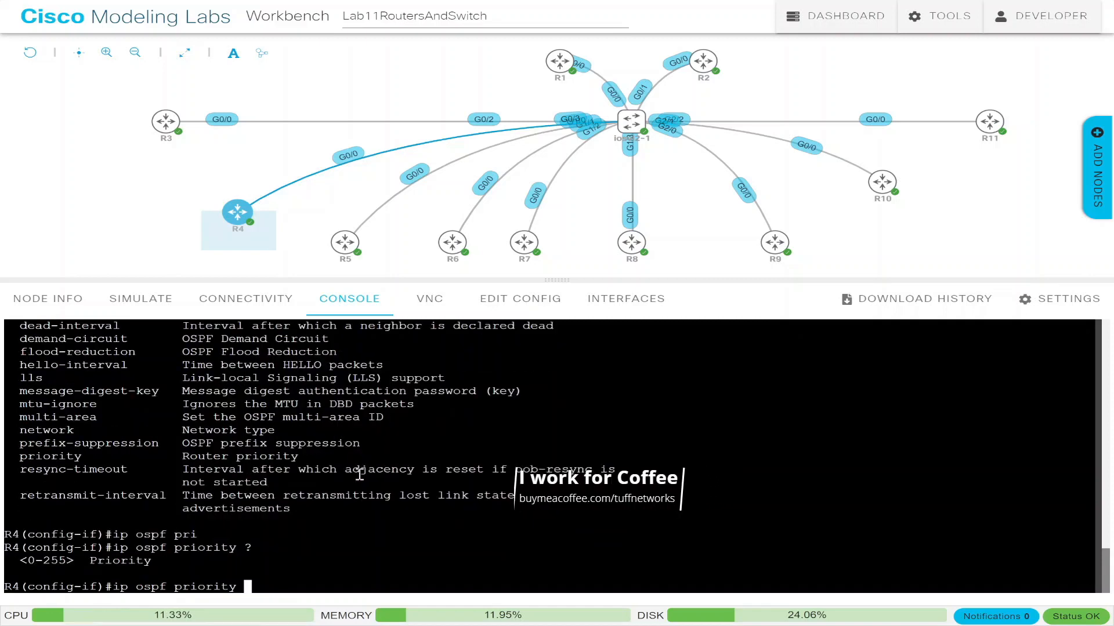
{"action": "type", "text": "0"}
{"action": "key", "text": "Return"}
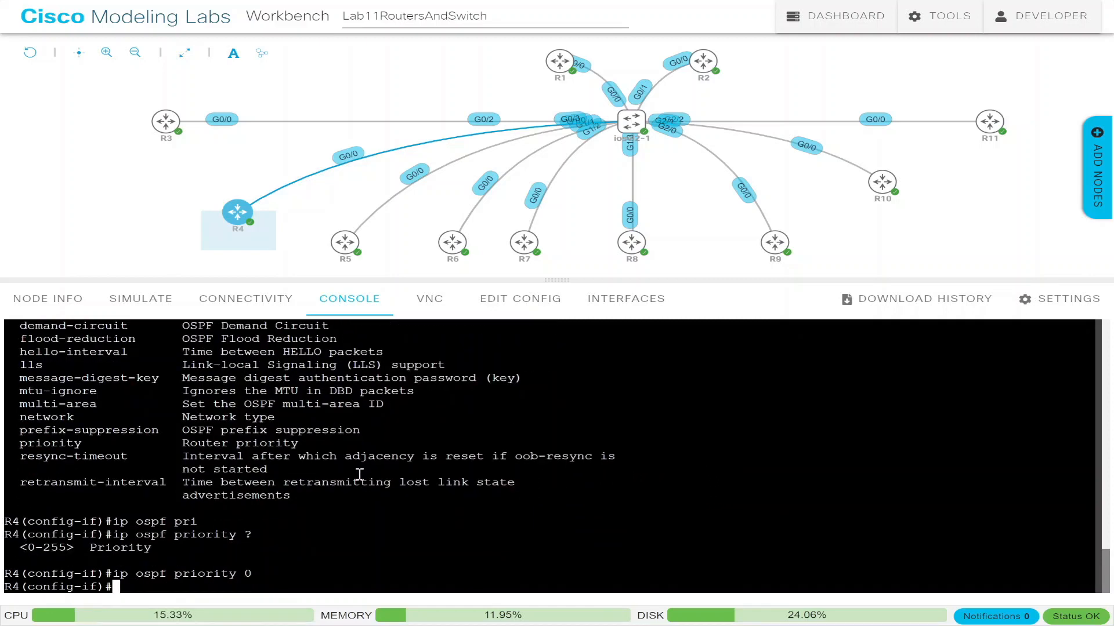
{"action": "key", "text": "ctrl+z"}
Step: Run sh ip ospf neighbor on R4 and examine the entries of neighbors 1.1.1.1, 2.2.2.2 and 3.3.3.3
{"action": "type", "text": "sh ip ospf nei"}
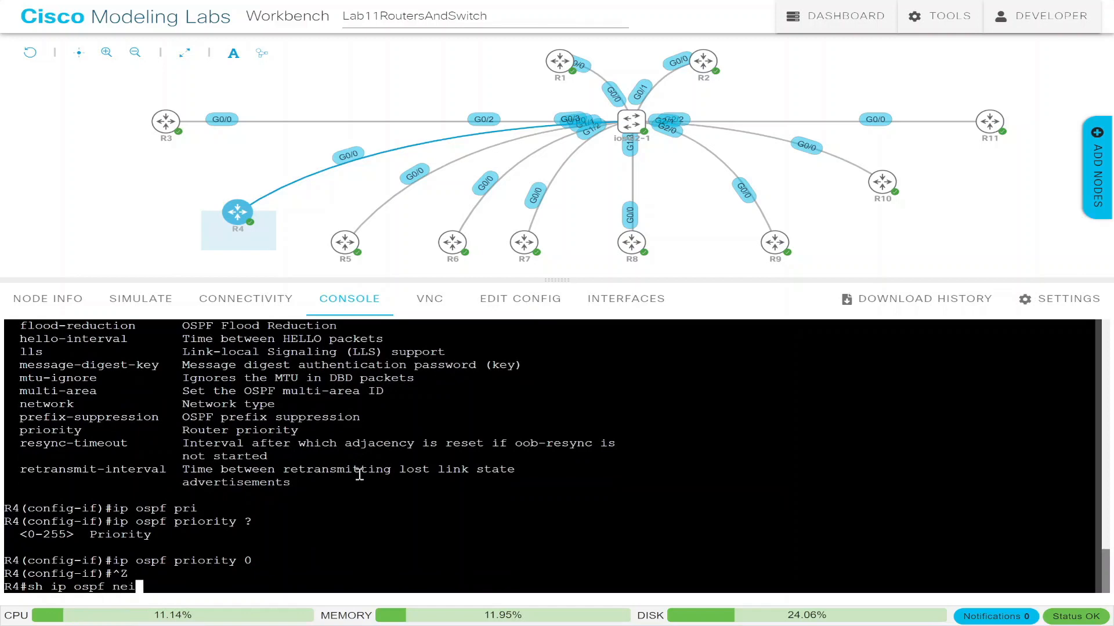
{"action": "key", "text": "Tab"}
{"action": "key", "text": "Return"}
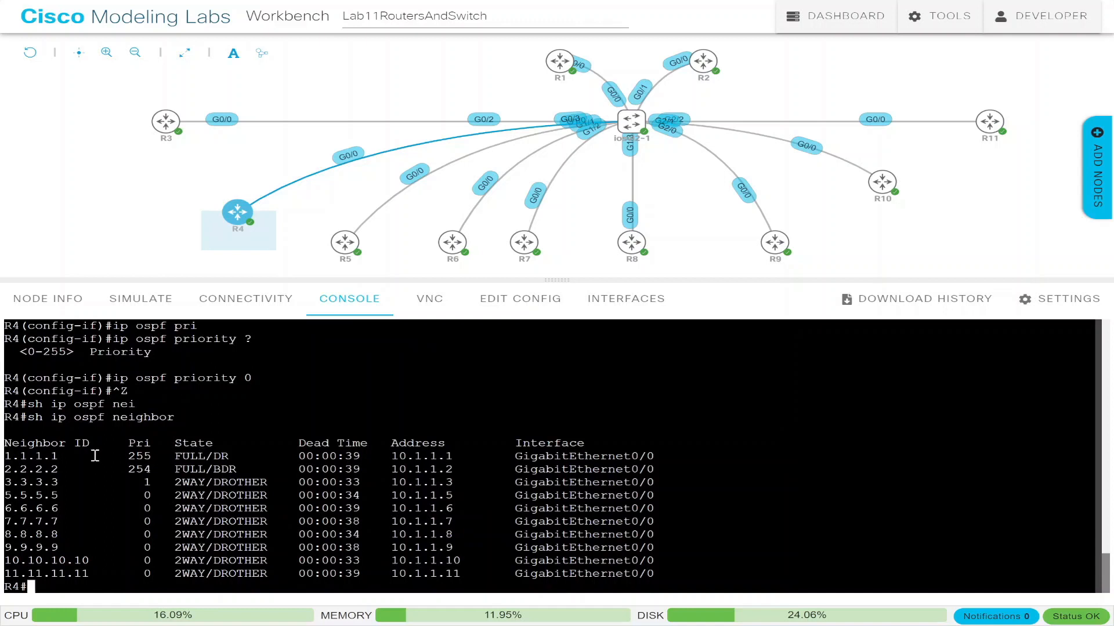
{"action": "left_click_drag", "start_coordinate": [243, 468], "coordinate": [12, 456]}
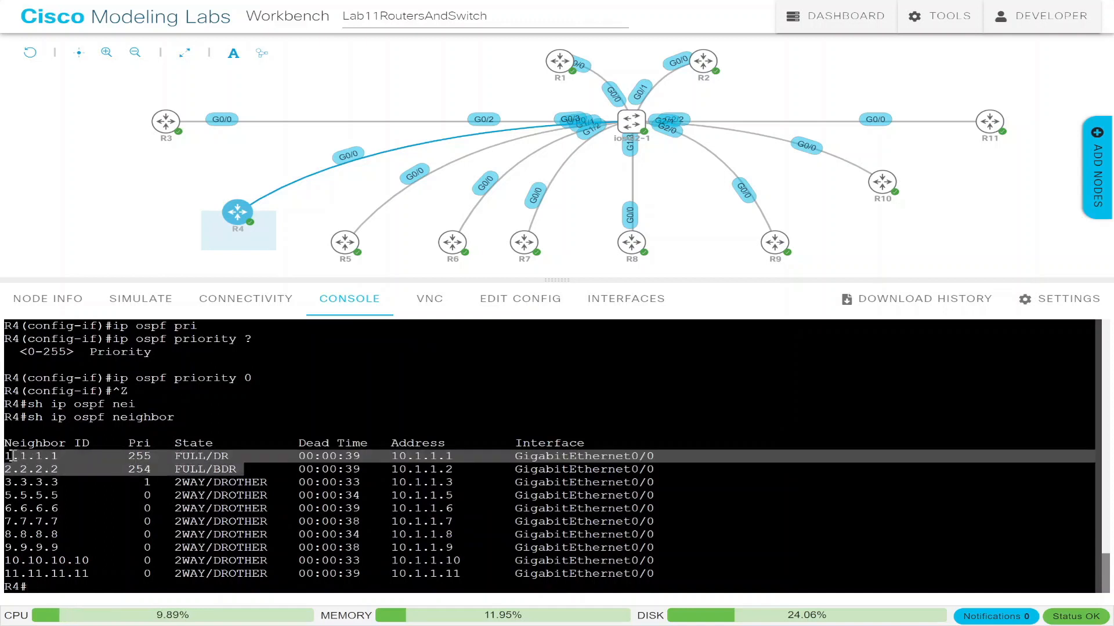
{"action": "left_click", "coordinate": [12, 456]}
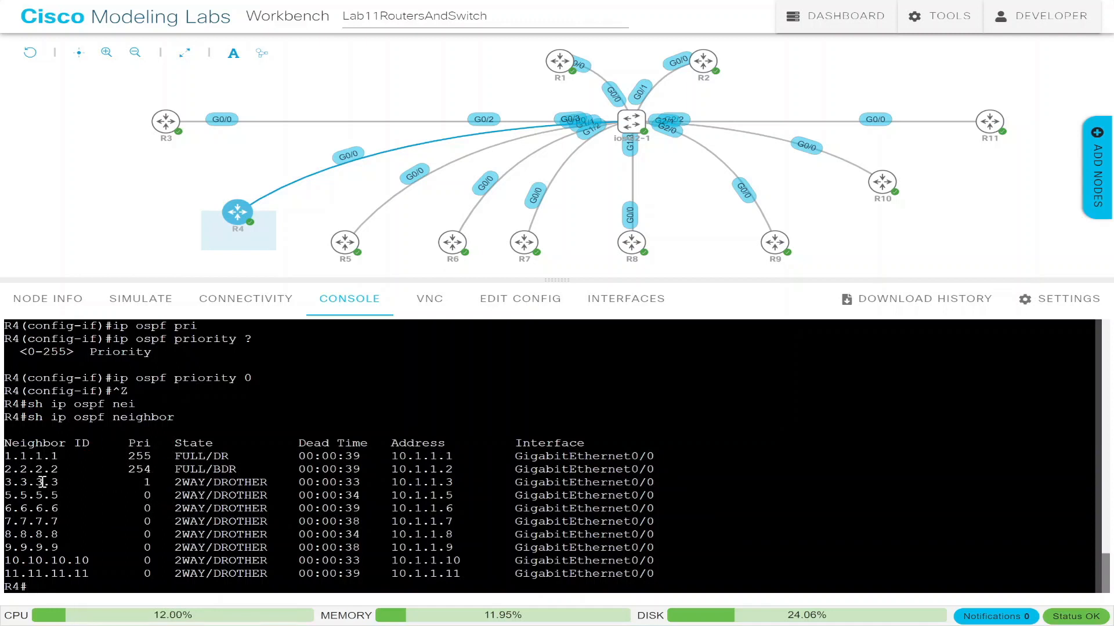
{"action": "left_click_drag", "start_coordinate": [153, 486], "coordinate": [3, 483]}
{"action": "left_click", "coordinate": [113, 495]}
{"action": "mouse_move", "coordinate": [721, 83]}
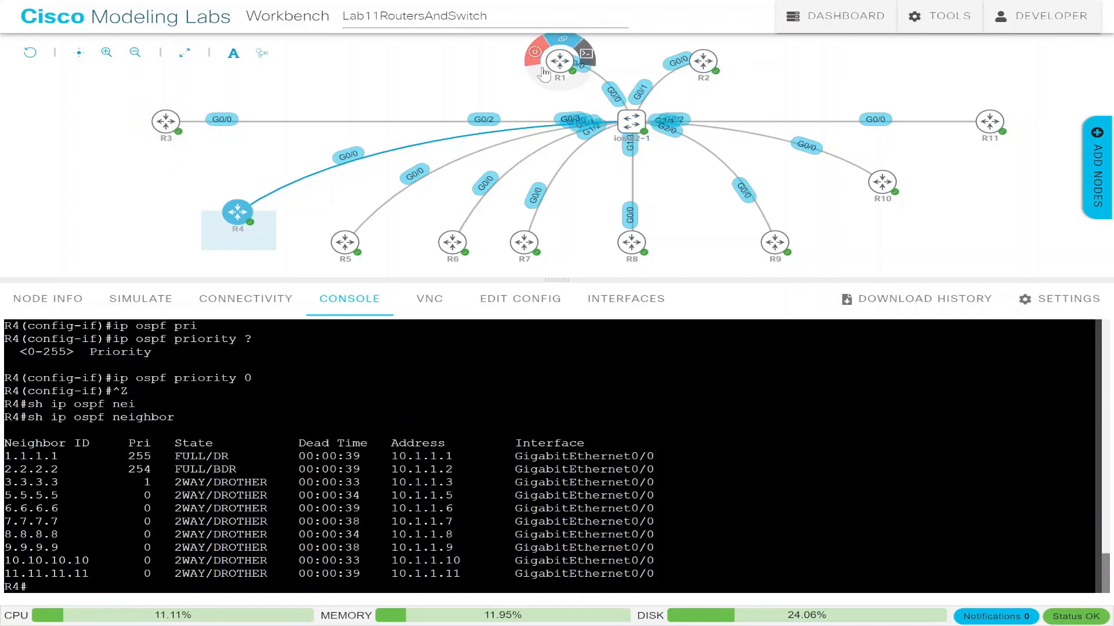
{"action": "mouse_move", "coordinate": [703, 67]}
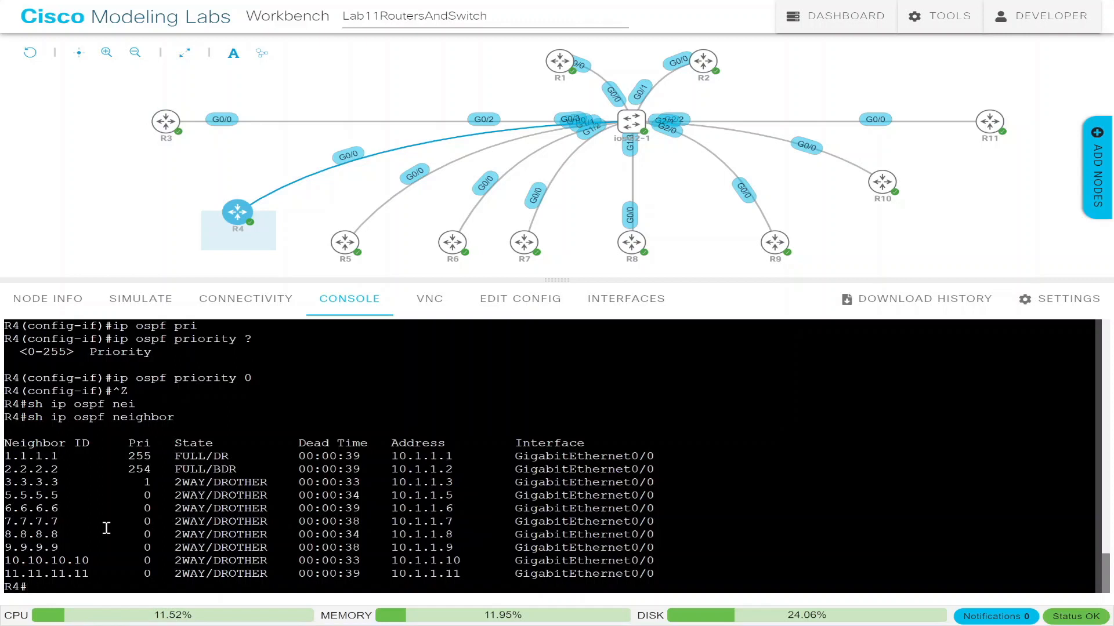
Step: Open the console of router R3 and bring up a fresh privileged EXEC prompt
{"action": "mouse_move", "coordinate": [165, 131]}
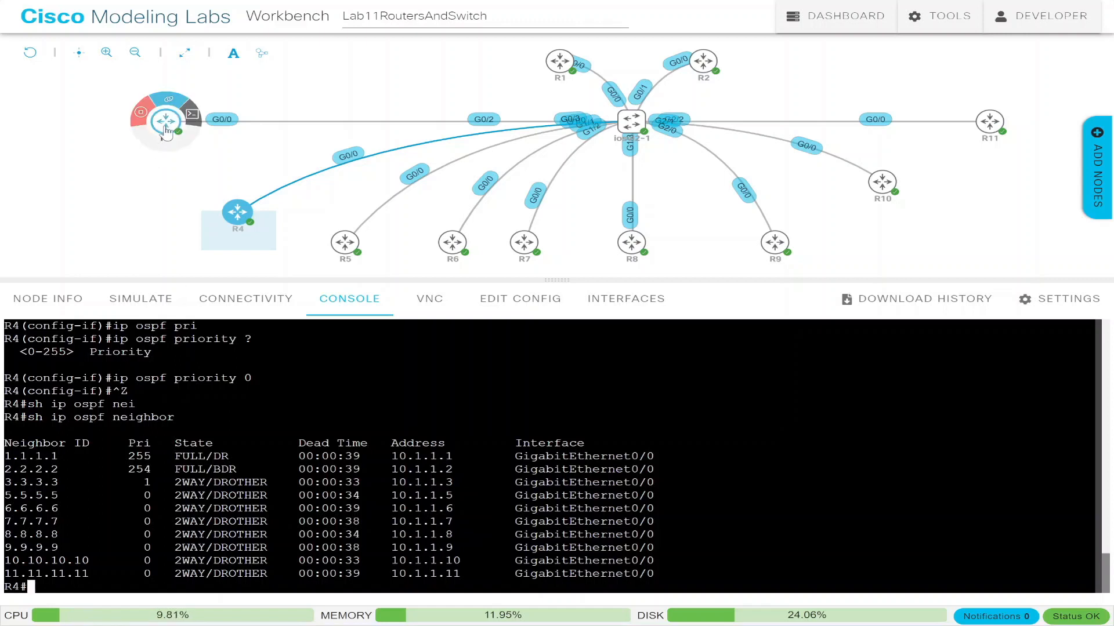
{"action": "left_click", "coordinate": [165, 130]}
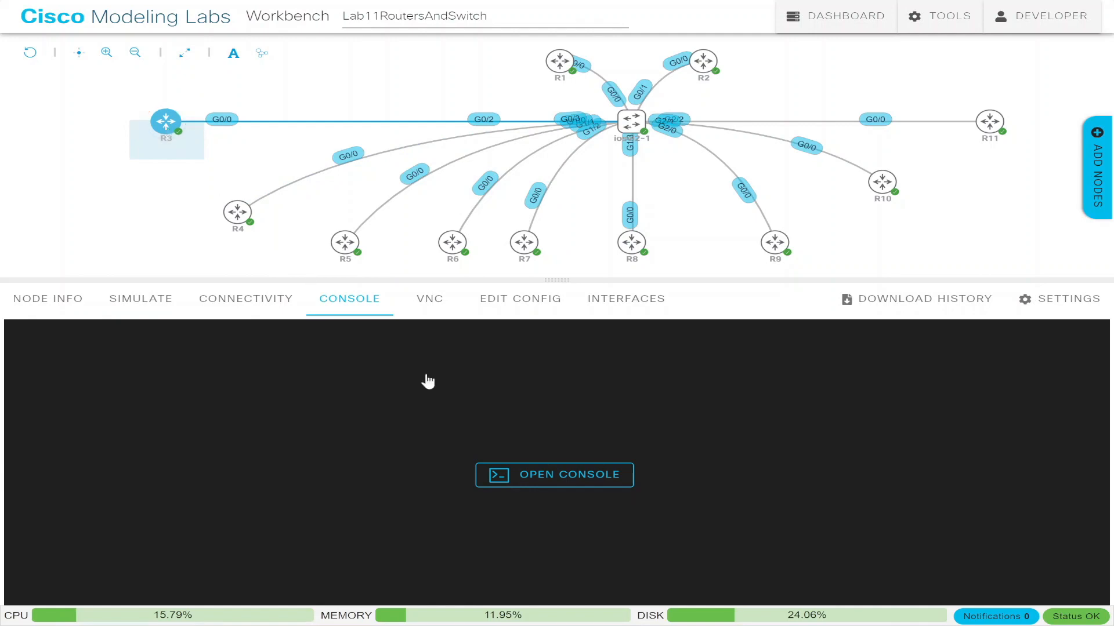
{"action": "left_click", "coordinate": [543, 485]}
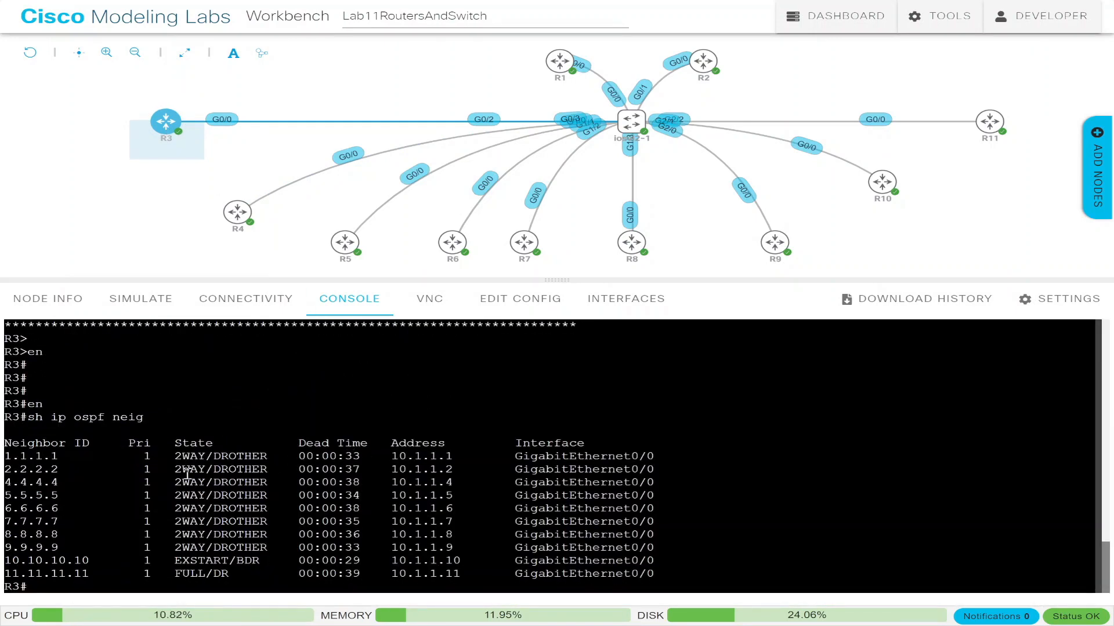
{"action": "key", "text": "Return"}
{"action": "key", "text": "Return"}
{"action": "key", "text": "Return"}
{"action": "key", "text": "Return"}
Step: Set the OSPF priority of R3's g0/0 interface to 253 with ip ospf priority 253 and return to privileged EXEC mode
{"action": "type", "text": "conf t"}
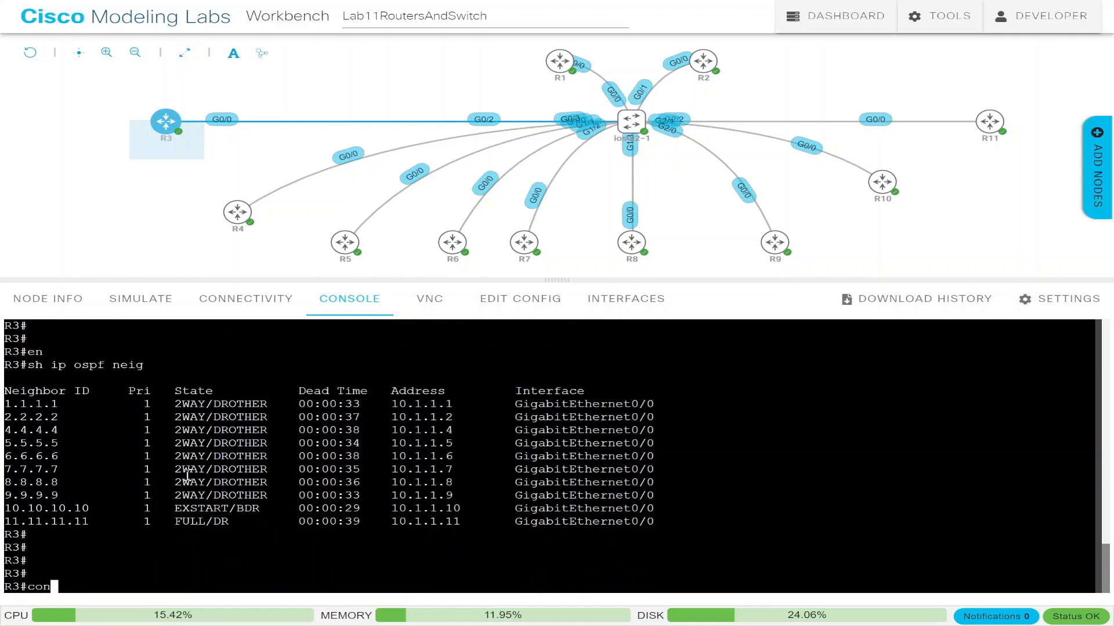
{"action": "key", "text": "Return"}
{"action": "type", "text": "int g0/0"}
{"action": "key", "text": "Return"}
{"action": "type", "text": "ip ops"}
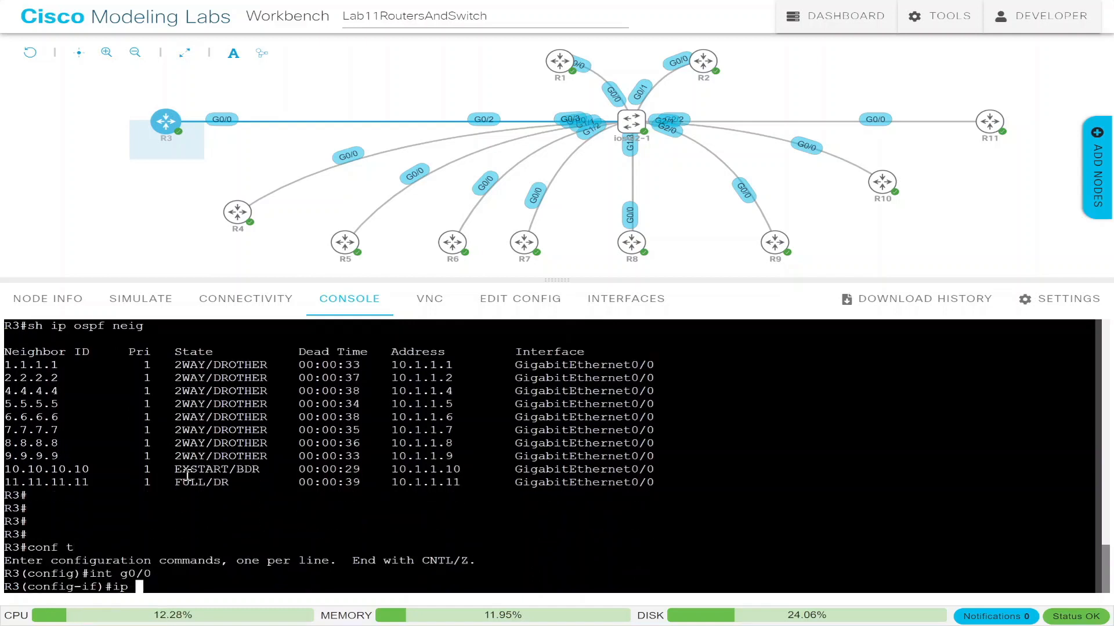
{"action": "key", "text": "BackSpace"}
{"action": "key", "text": "BackSpace"}
{"action": "type", "text": "spf pri"}
{"action": "key", "text": "Tab"}
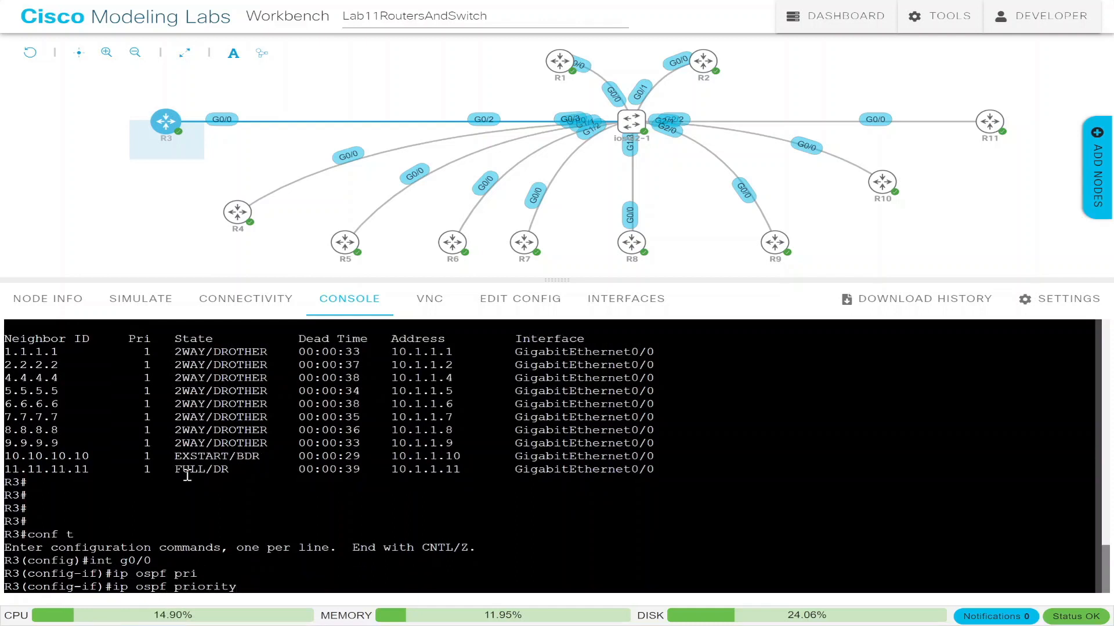
{"action": "type", "text": "253"}
{"action": "key", "text": "Return"}
{"action": "key", "text": "ctrl+z"}
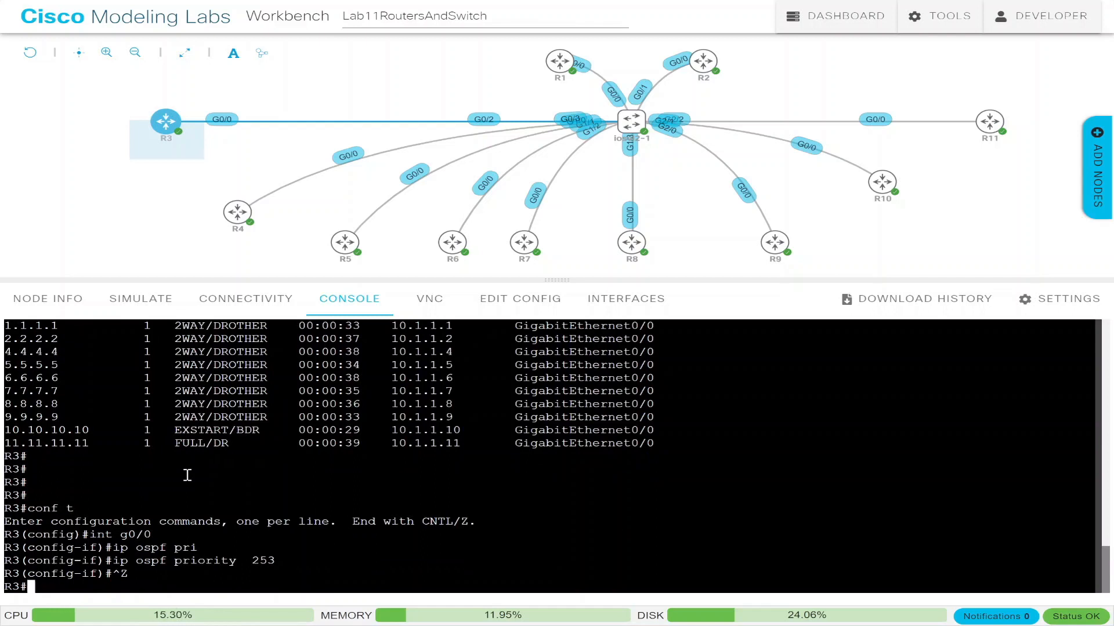
Step: Run sh ip ospf neighbor on R3 to check the neighbors' priorities and DR/BDR roles
{"action": "type", "text": "sh ip ospf ne"}
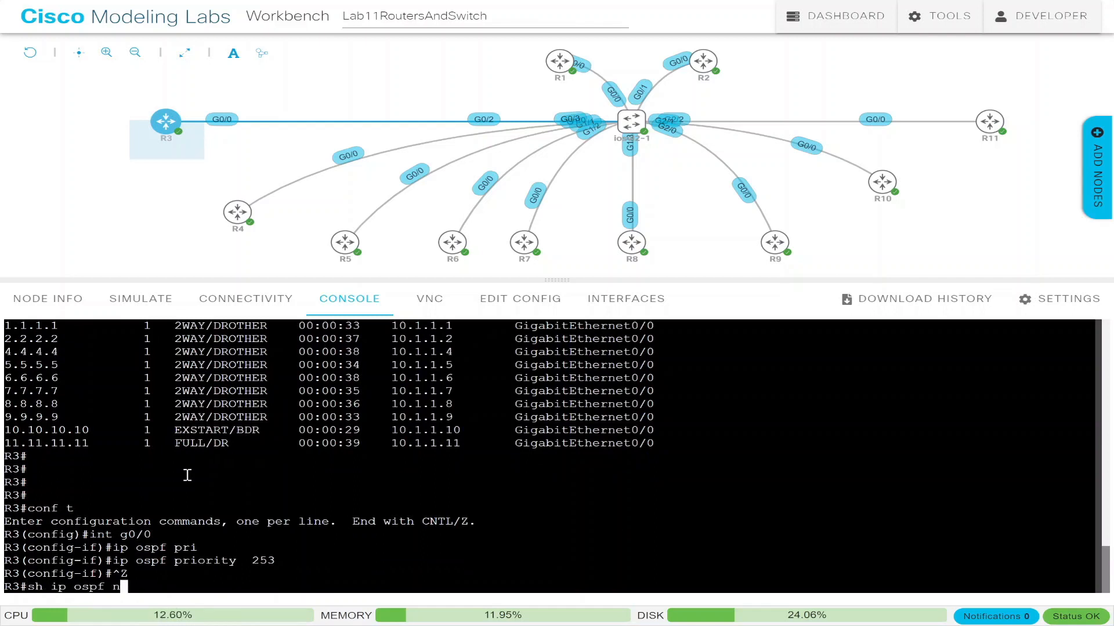
{"action": "key", "text": "Tab"}
{"action": "key", "text": "Return"}
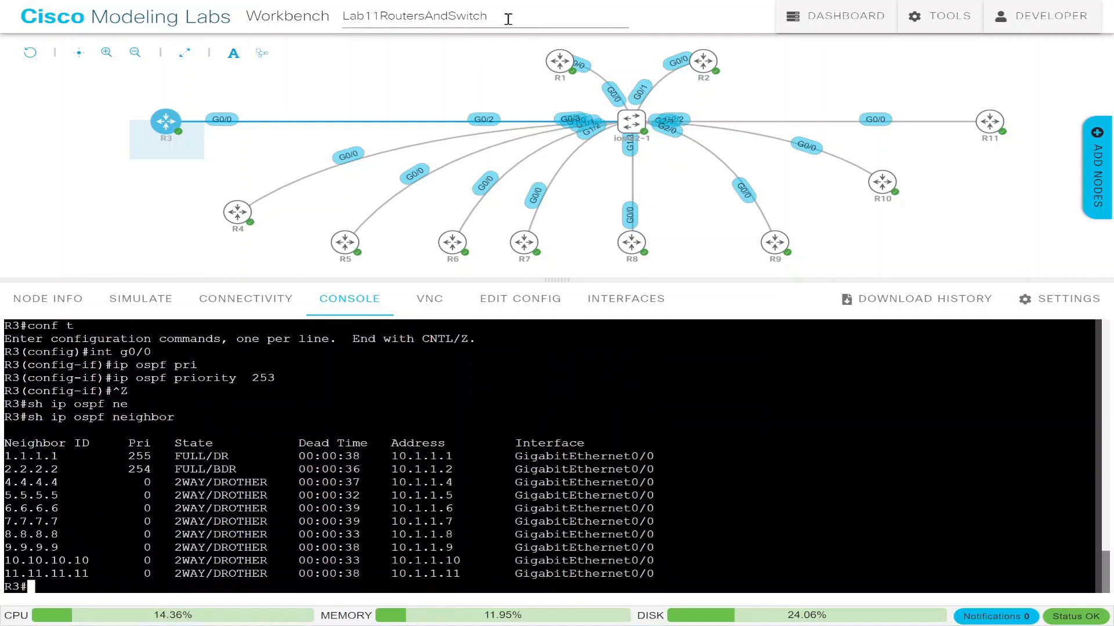
Step: Open the console of router R1 and bring up a fresh privileged EXEC prompt
{"action": "mouse_move", "coordinate": [559, 63]}
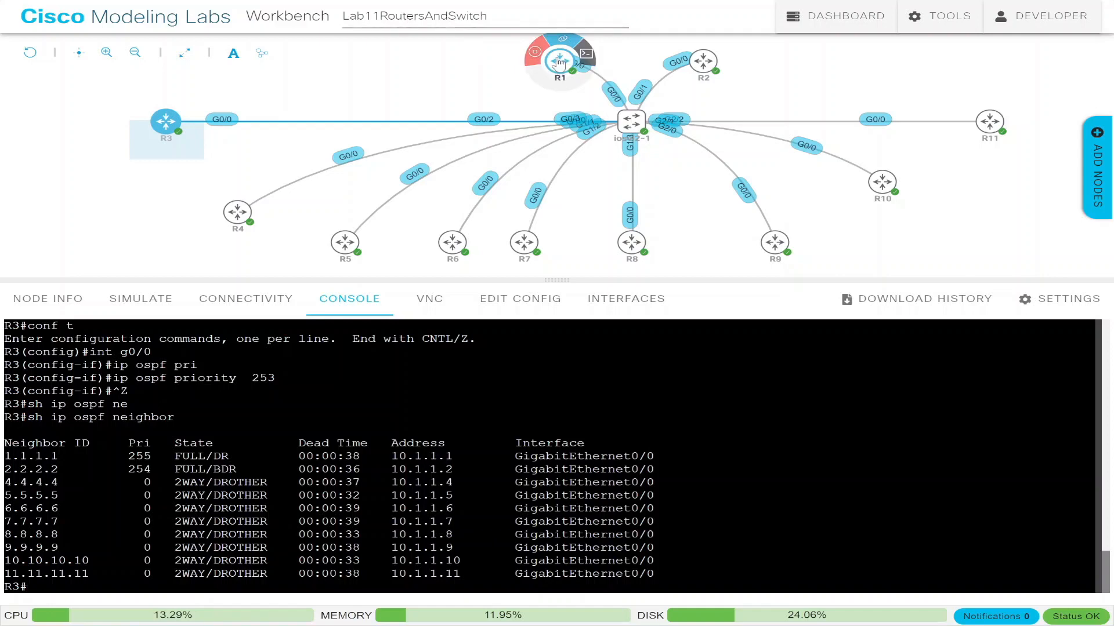
{"action": "left_click", "coordinate": [560, 61]}
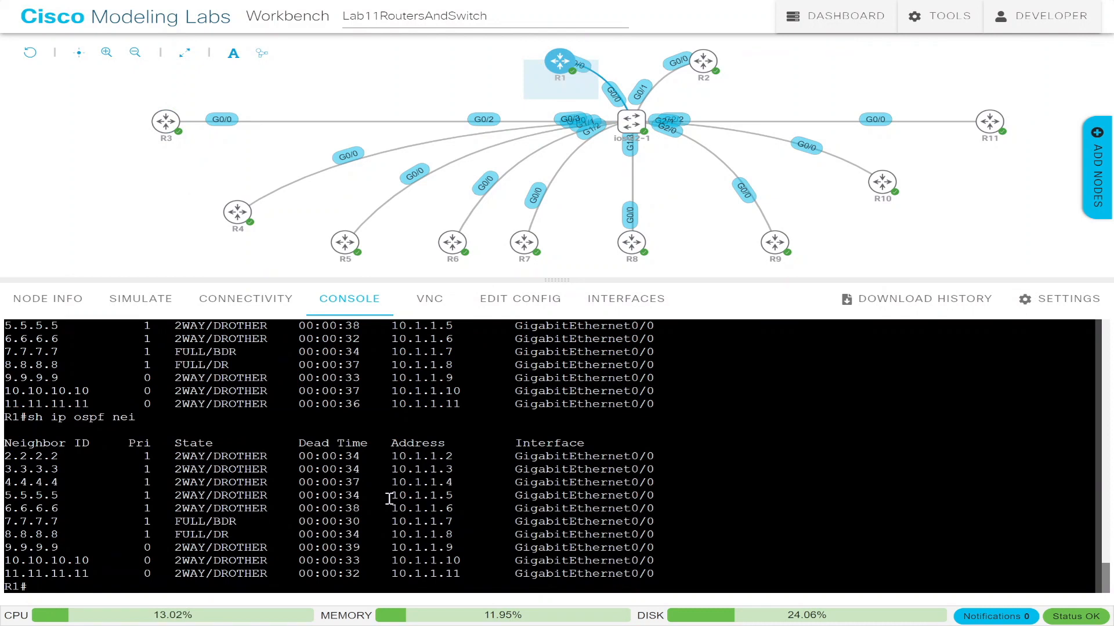
{"action": "key", "text": "Return"}
{"action": "key", "text": "Return"}
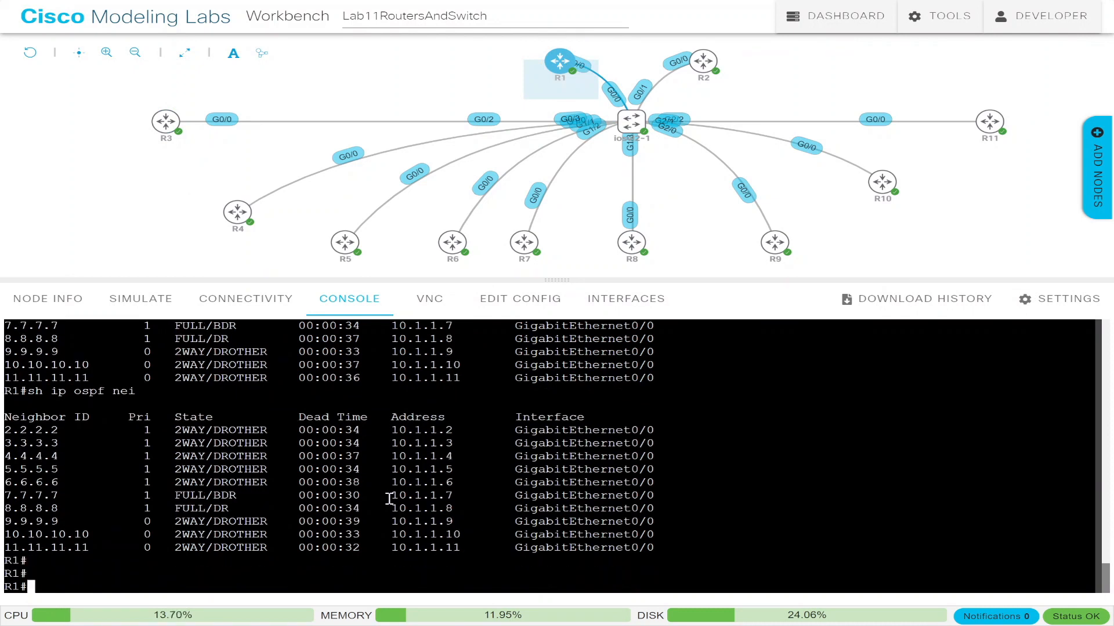
Step: Shut down R1's g0/0 interface with the shut command in interface configuration mode
{"action": "type", "text": "conf t"}
{"action": "key", "text": "Return"}
{"action": "type", "text": "i"}
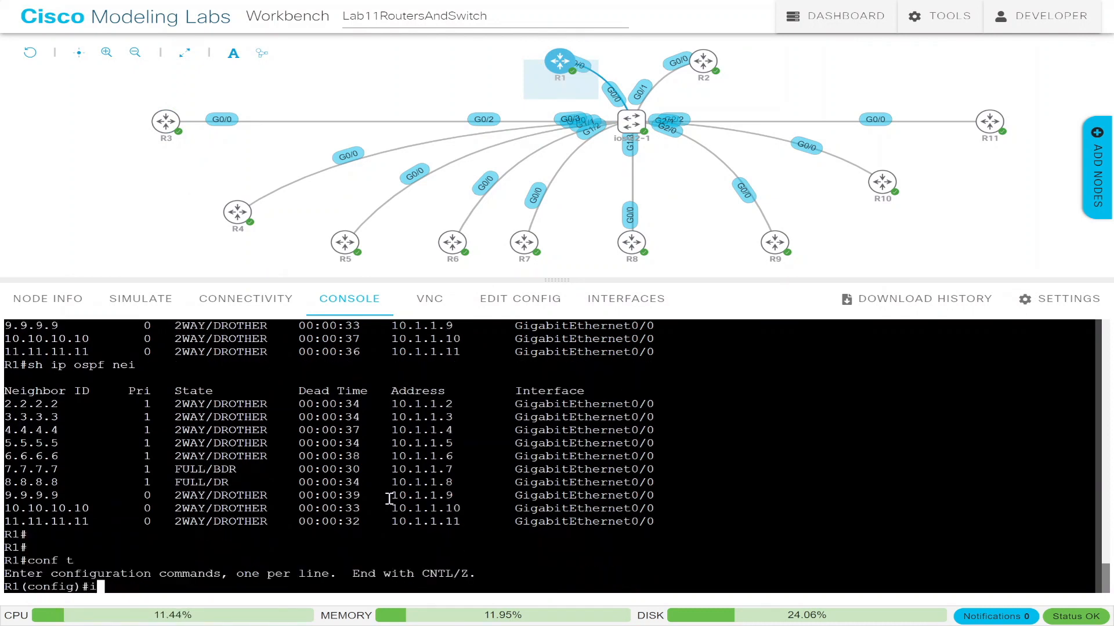
{"action": "type", "text": "nt g0/0"}
{"action": "key", "text": "Return"}
{"action": "type", "text": "shut"}
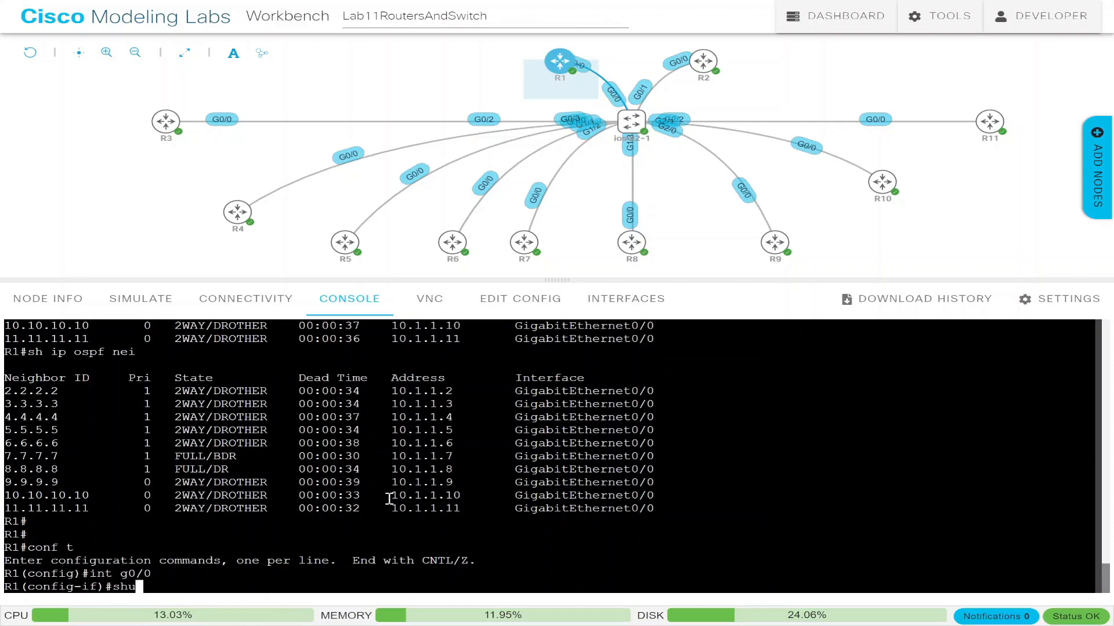
{"action": "key", "text": "Return"}
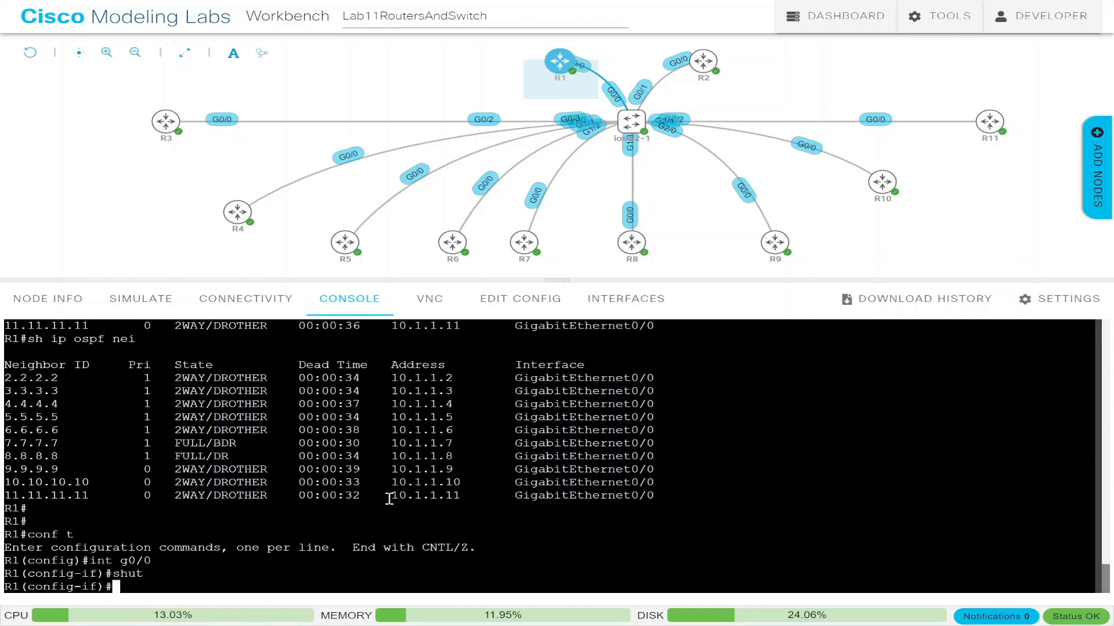
Step: Open the console of router R2 and run sh ip ospf neighbor three times to monitor the neighbors' roles
{"action": "left_click", "coordinate": [703, 63]}
{"action": "left_click", "coordinate": [509, 465]}
{"action": "key", "text": "Up"}
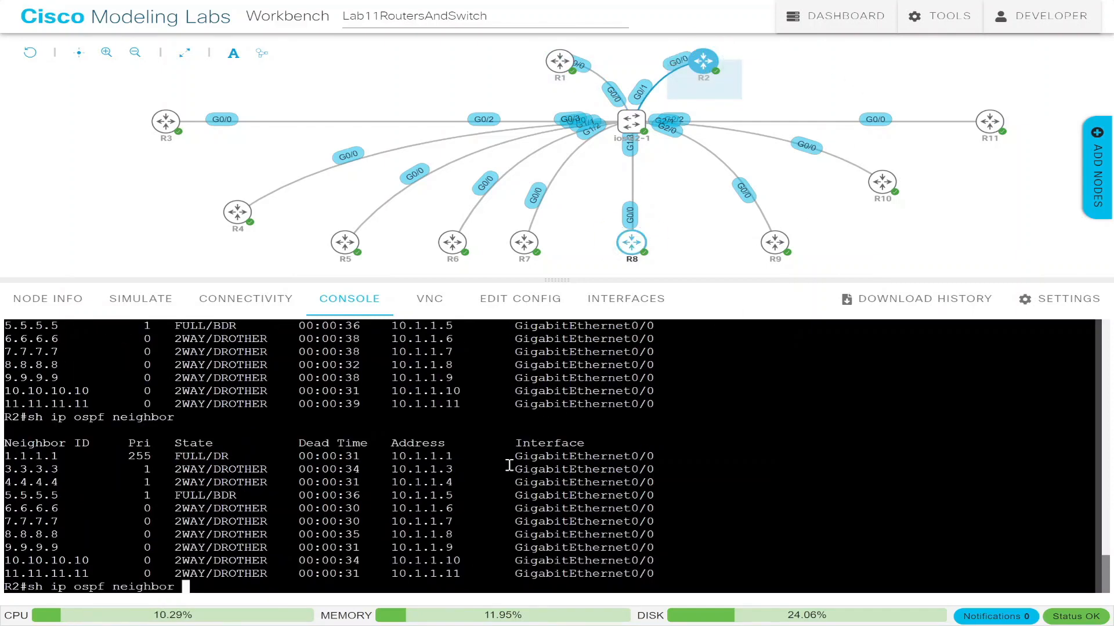
{"action": "key", "text": "Return"}
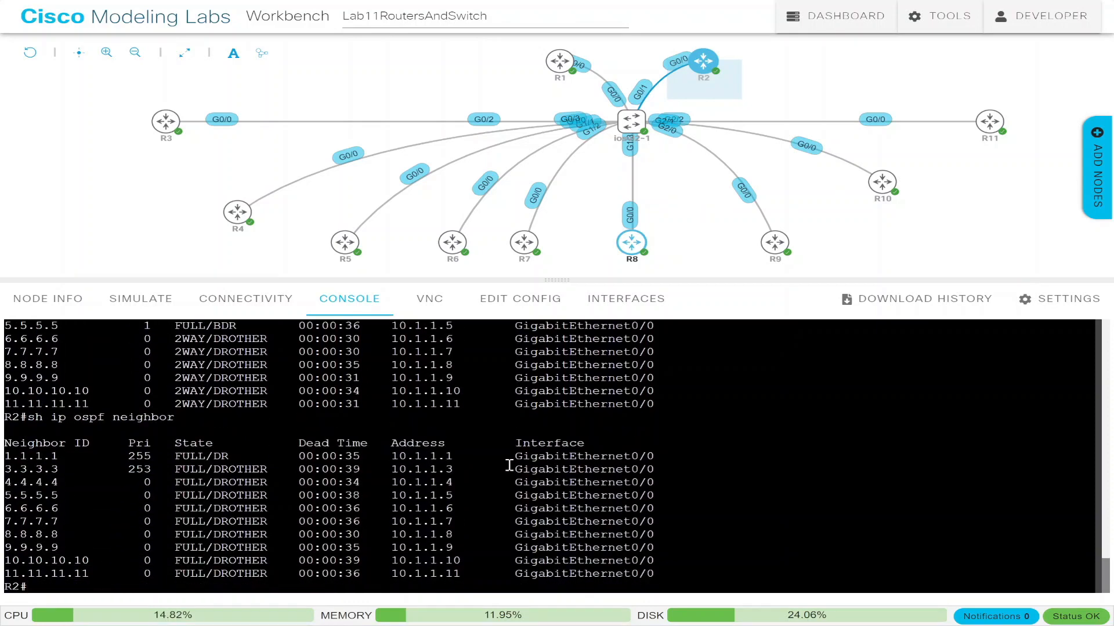
{"action": "key", "text": "Up"}
{"action": "key", "text": "Return"}
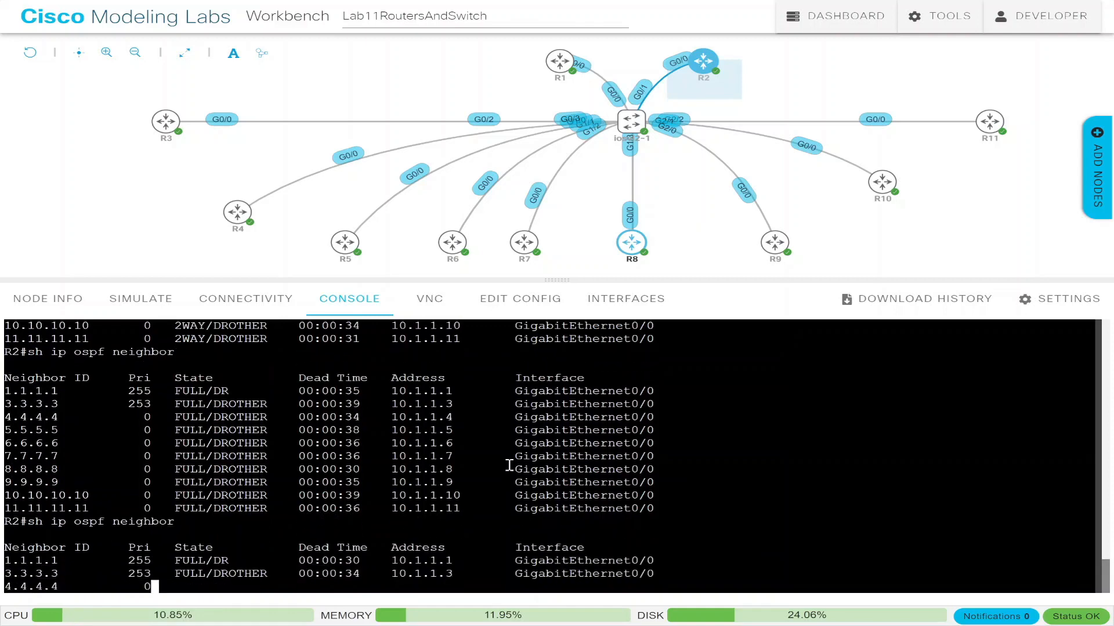
{"action": "key", "text": "Up"}
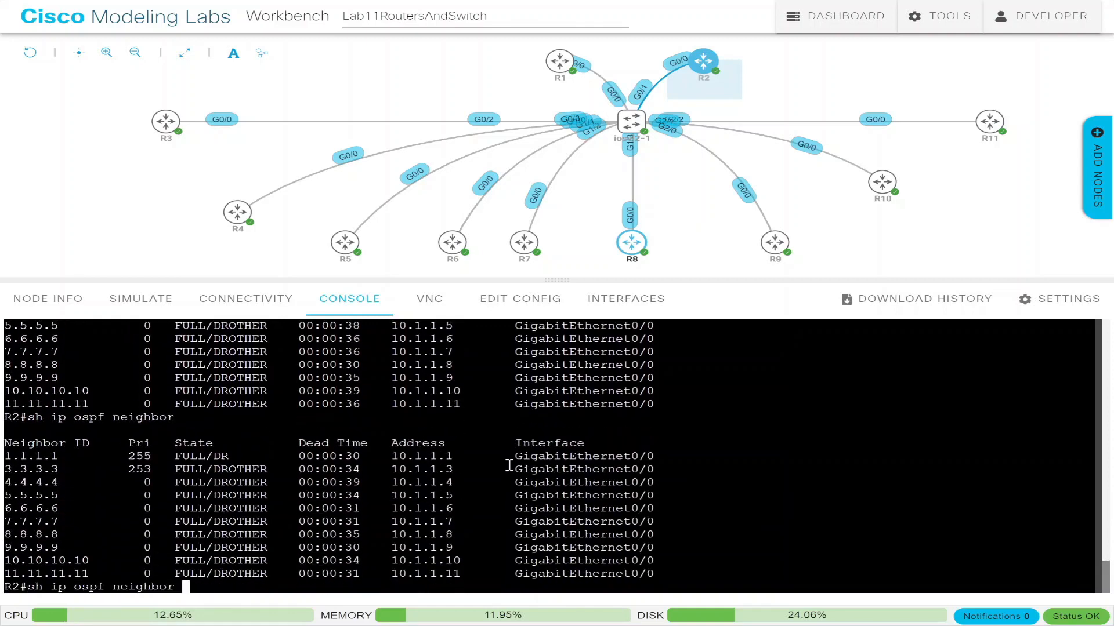
{"action": "key", "text": "Return"}
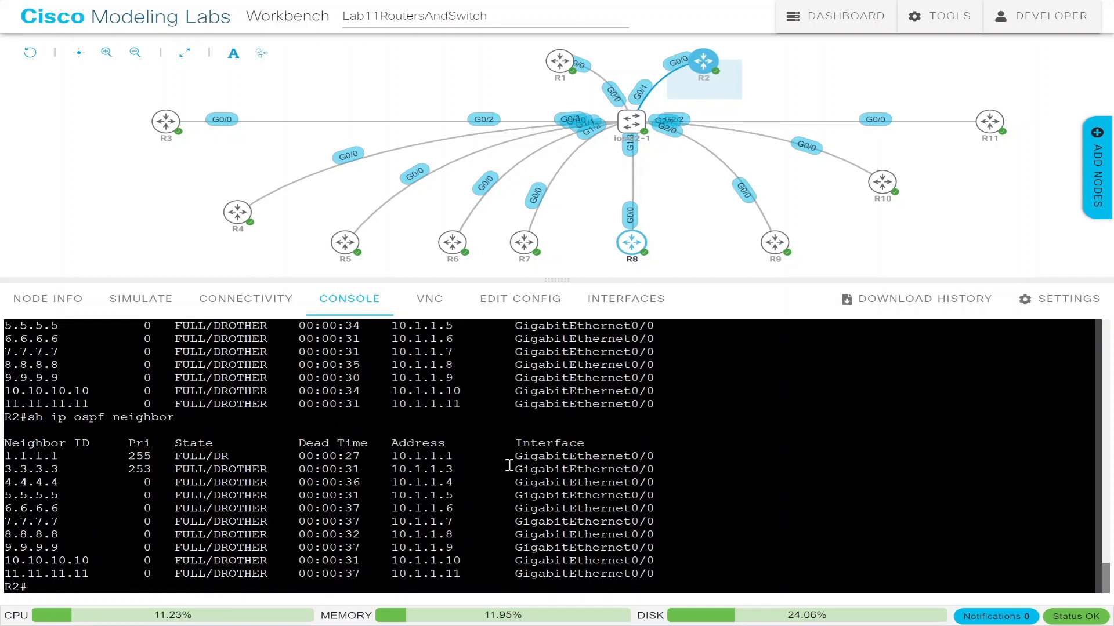
Step: Rerun sh ip ospf neighbor on R2 four more times to track the dead time of neighbor 1.1.1.1
{"action": "key", "text": "Up"}
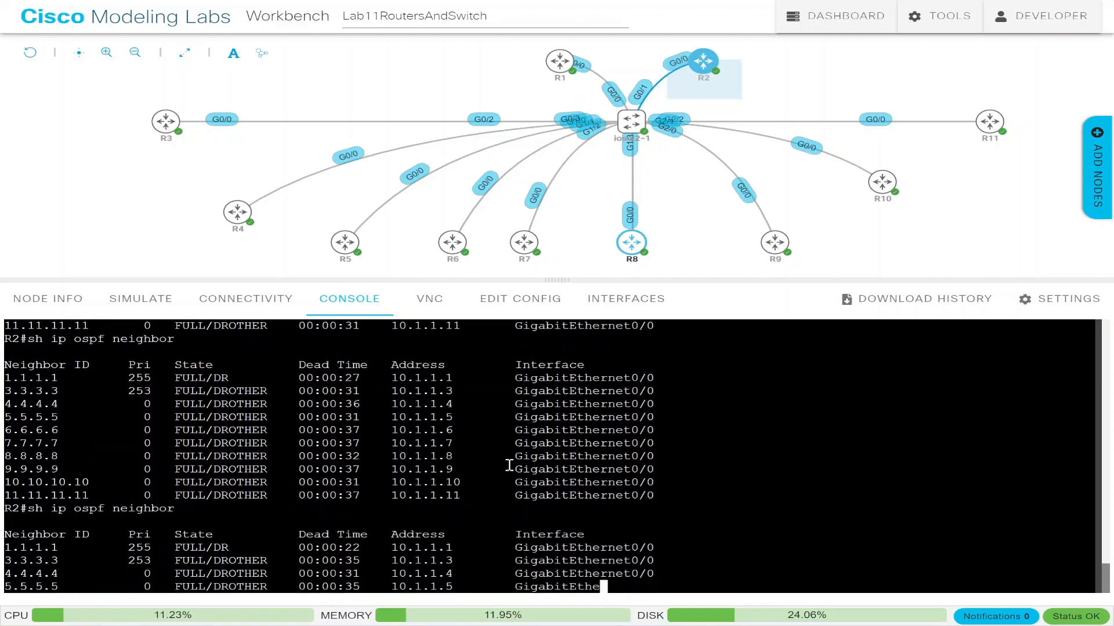
{"action": "key", "text": "Up"}
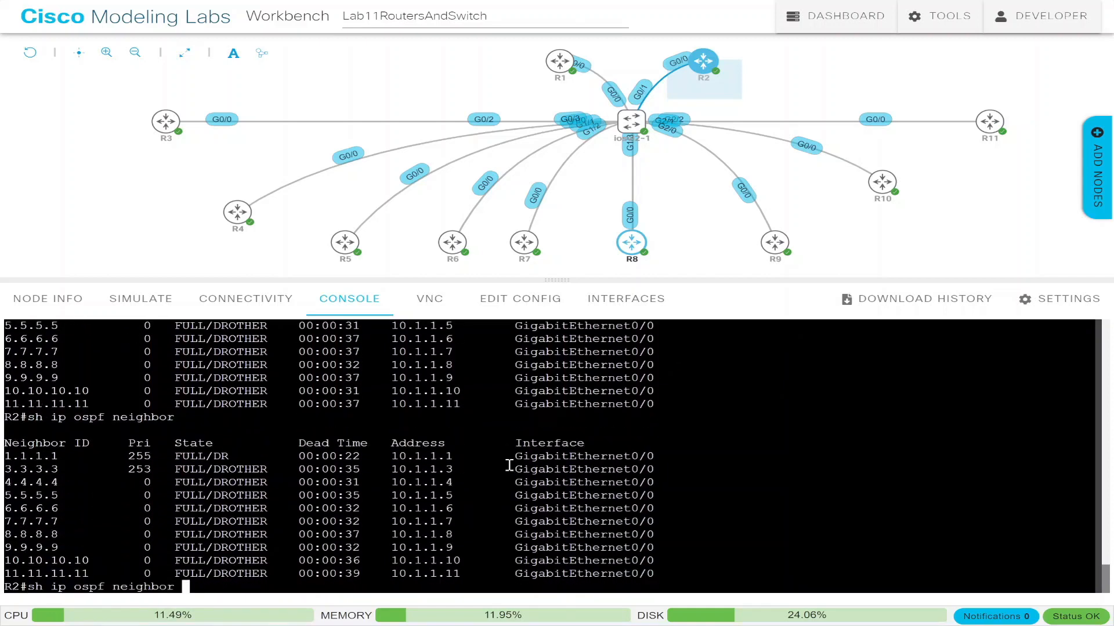
{"action": "key", "text": "Return"}
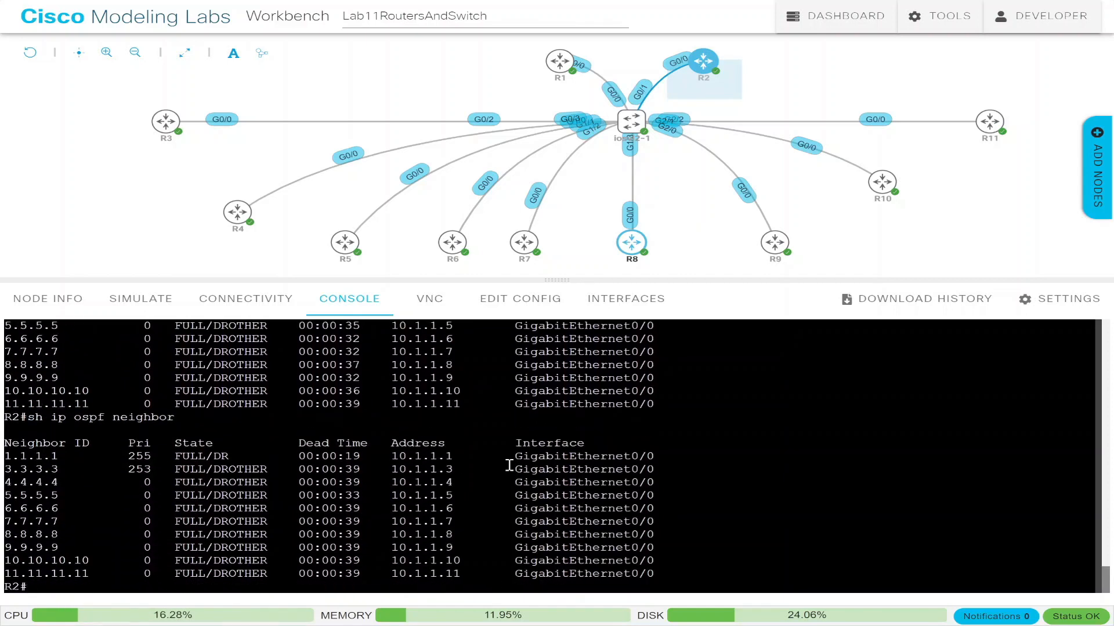
{"action": "key", "text": "Up"}
{"action": "key", "text": "Return"}
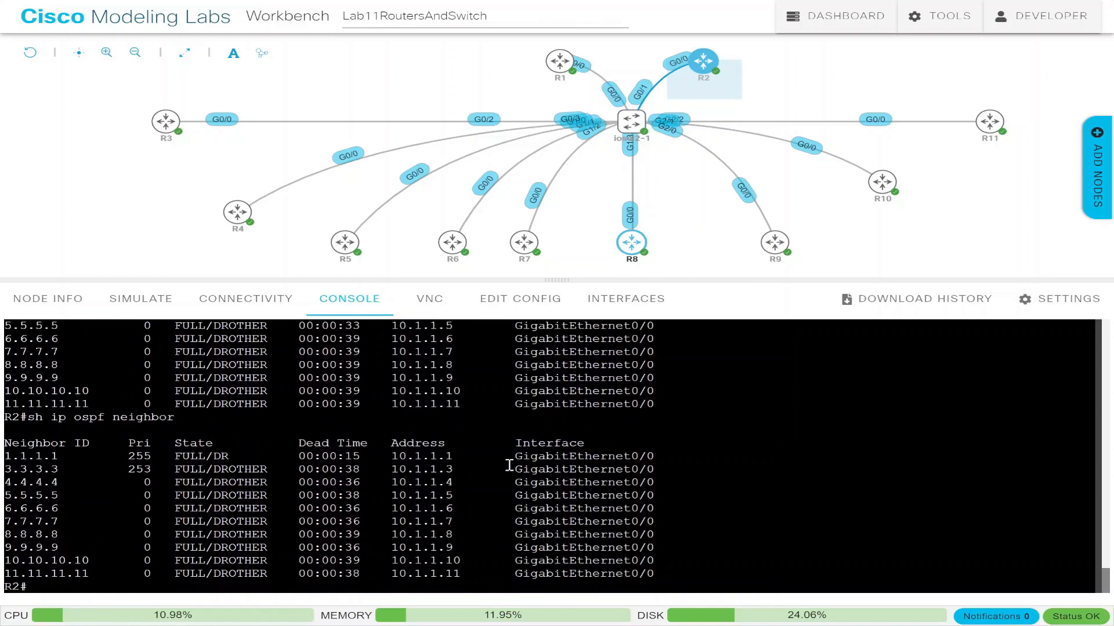
{"action": "key", "text": "Up"}
{"action": "key", "text": "Return"}
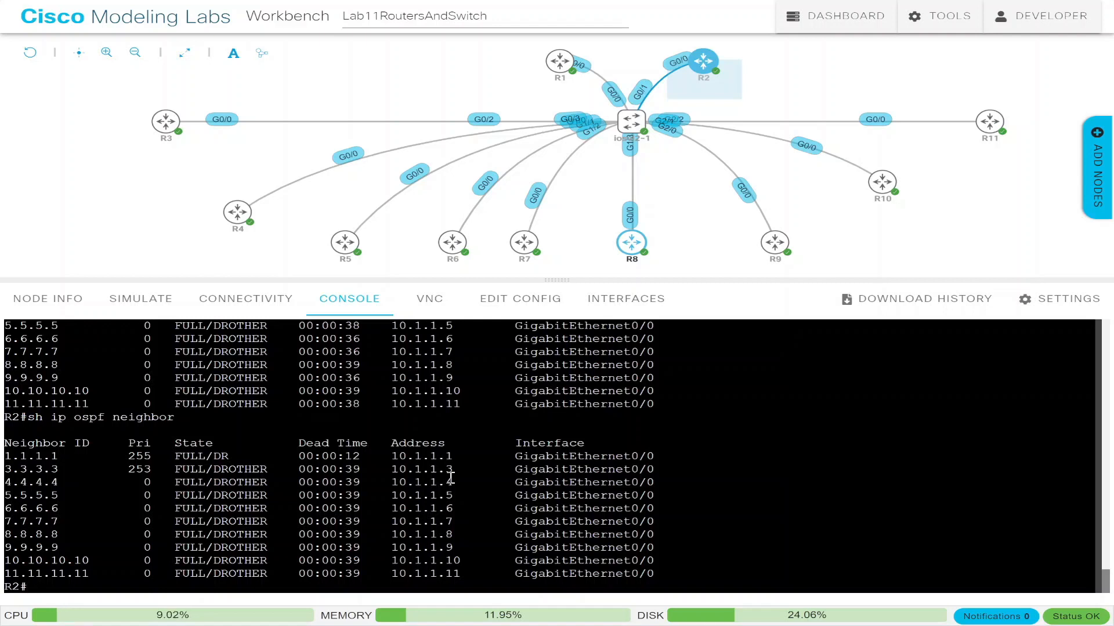
{"action": "key", "text": "Return"}
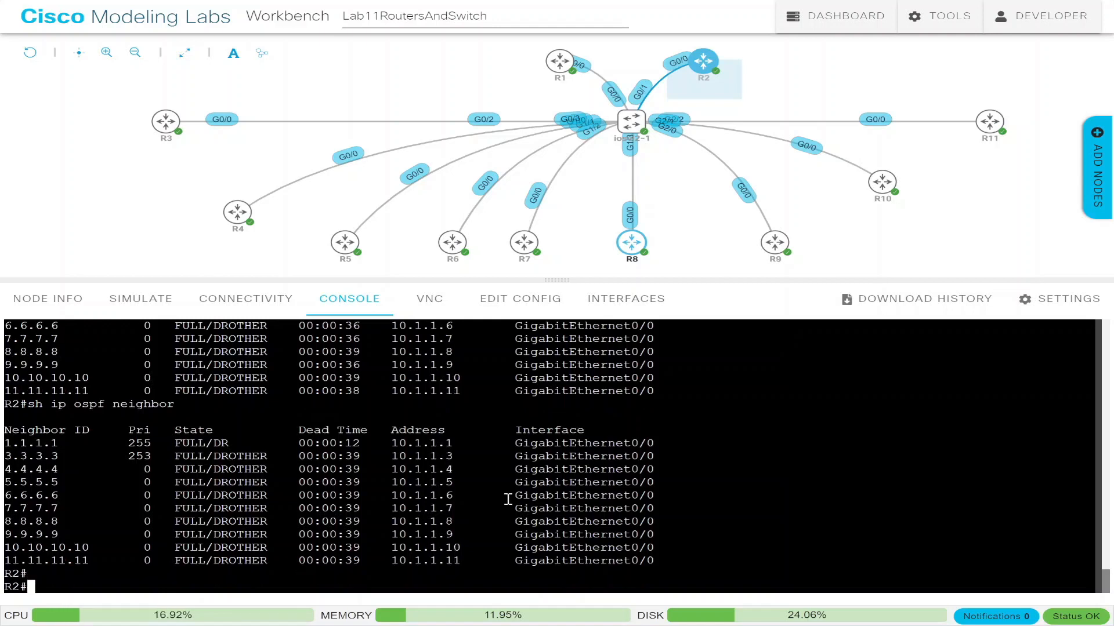